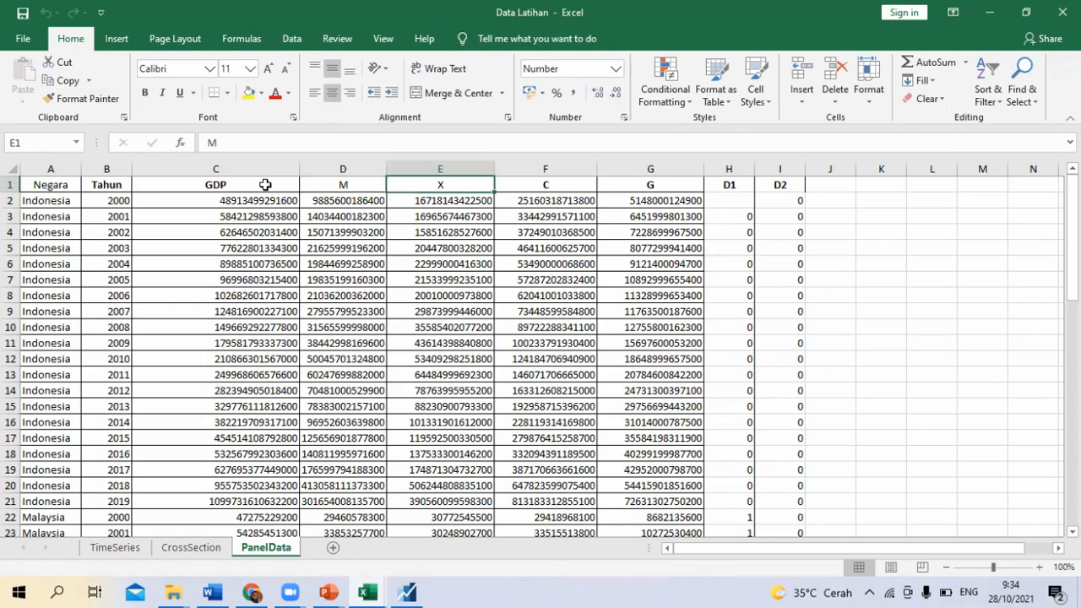
Examine the variable headers and the country rows under Negara in the PanelData sheet
key("Right")
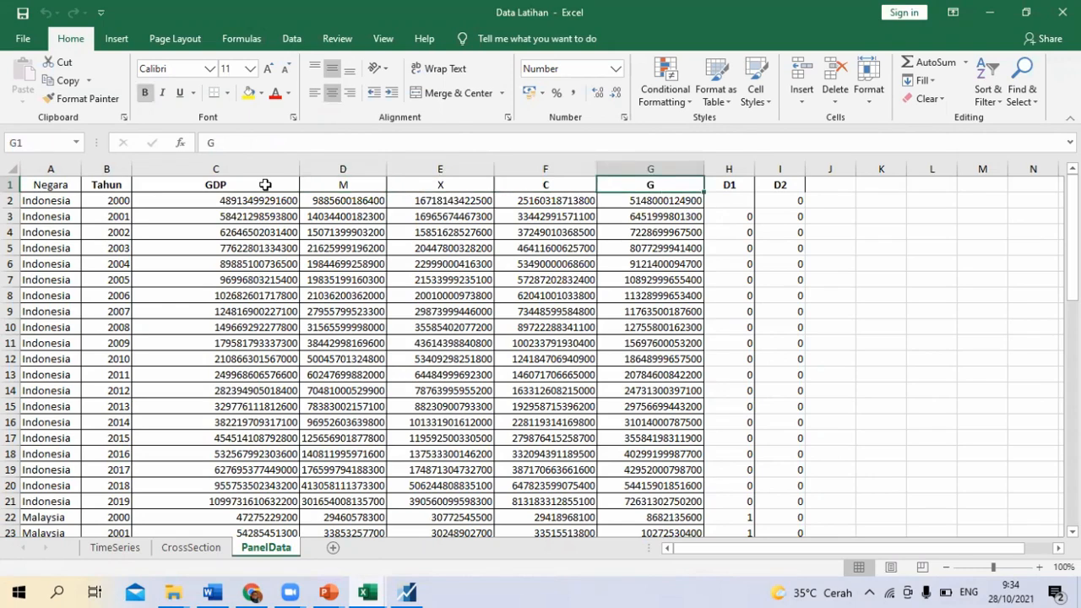
key("Left")
key("Left")
key("Left")
key("Left")
key("Left")
key("Left")
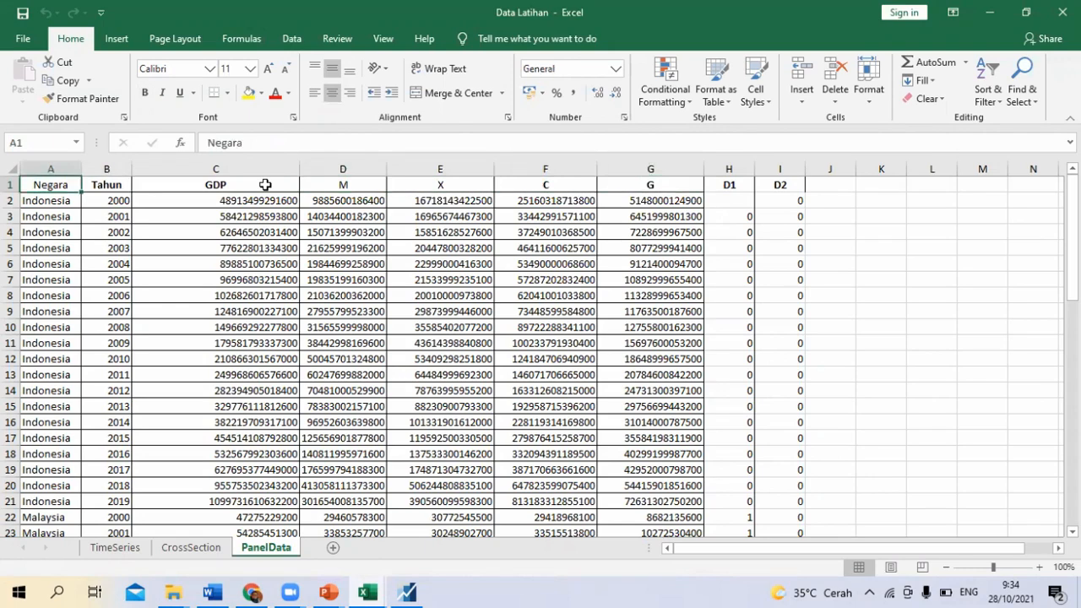
key("Down")
key("Down")
key("Down")
key("Down")
key("Down")
key("Down")
key("Down")
key("Down")
key("Down")
key("Down")
key("Down")
key("Down")
key("Down")
key("Down")
key("Down")
key("Down")
key("Down")
key("Down")
key("Down")
key("Down")
key("Down")
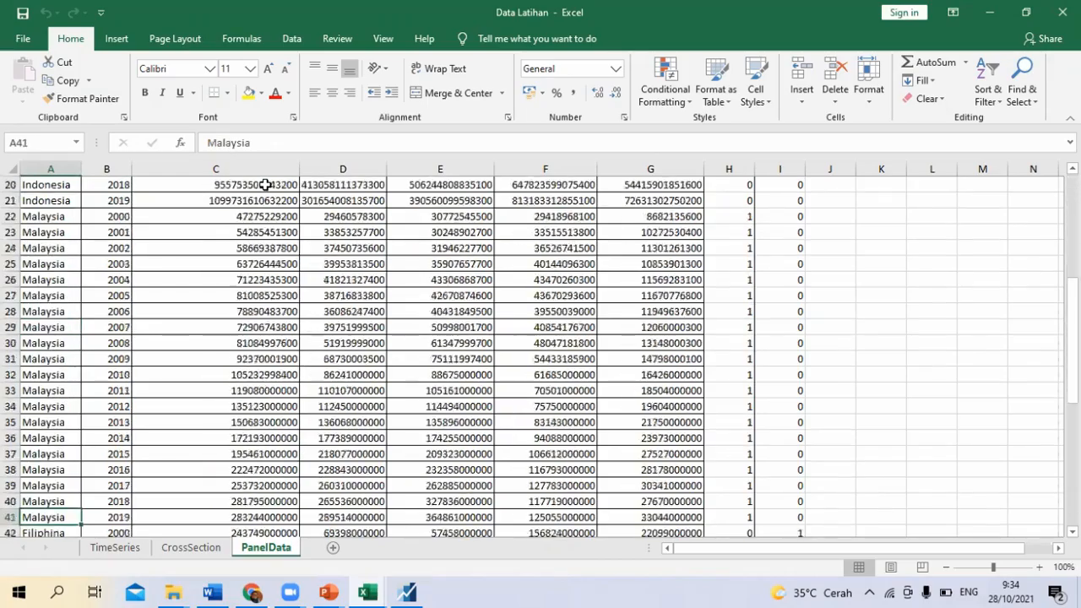
key("Down")
key("Down")
key("Down")
key("Down")
key("Down")
key("Down")
key("Down")
key("Down")
key("Down")
key("Right")
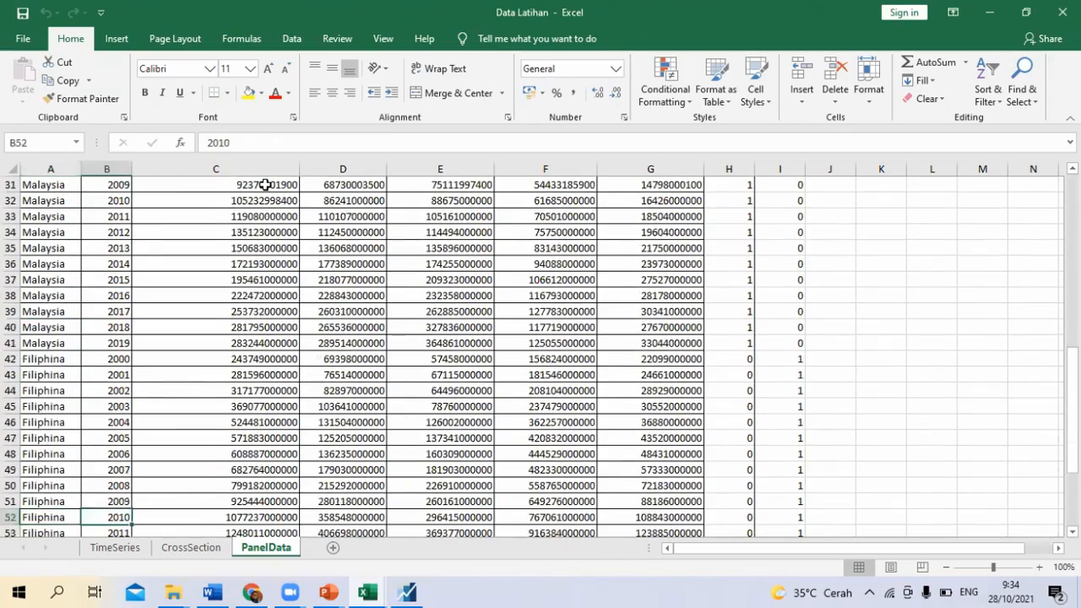
key("Up")
key("Up")
key("Up")
key("Up")
key("Up")
key("Up")
key("Up")
key("Up")
key("Up")
key("Up")
key("Up")
key("Up")
key("Up")
key("Up")
key("Up")
key("Up")
key("Up")
key("Up")
key("Up")
key("Up")
key("Up")
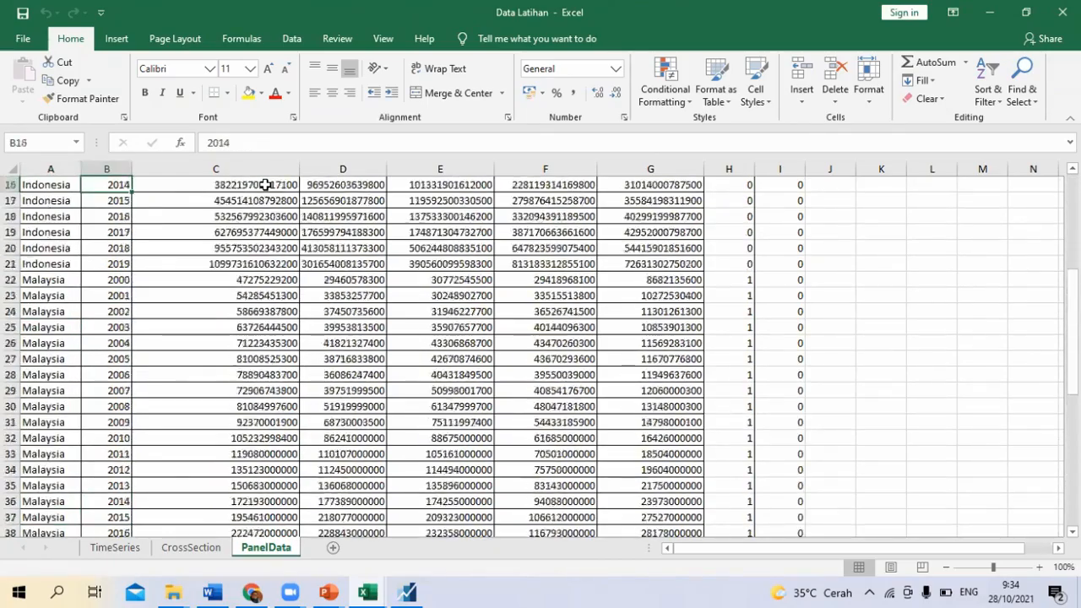
key("Up")
key("Up")
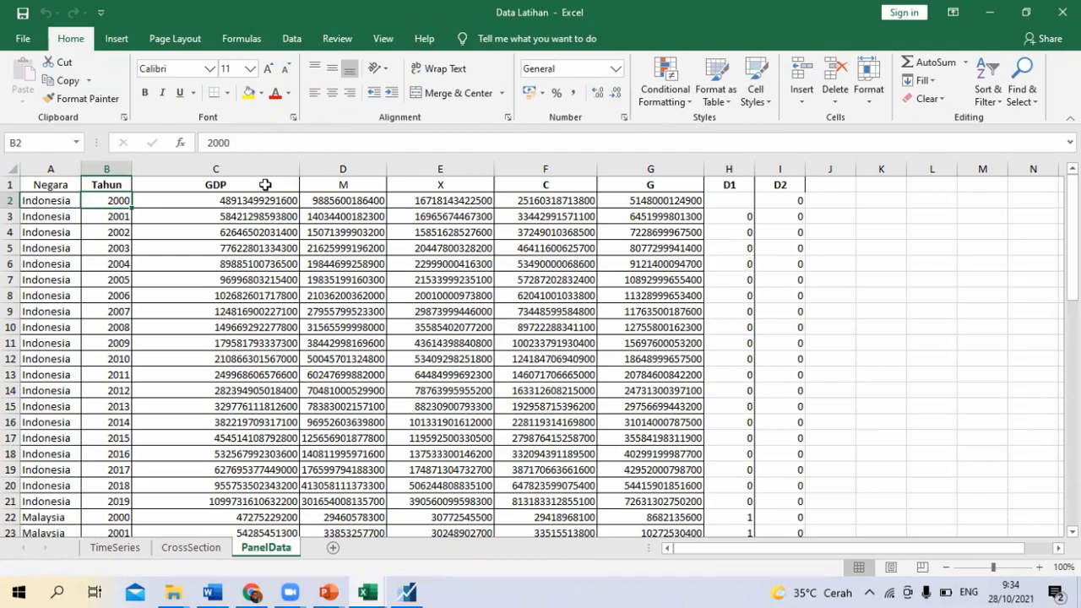
Check the range of years listed for Indonesia in the Tahun column
key("Down")
key("Down")
key("Down")
key("Down")
key("Down")
key("Down")
key("Down")
key("Down")
key("Down")
key("Down")
key("Down")
key("Down")
key("Down")
key("Down")
key("Down")
key("Down")
key("Down")
key("Down")
key("Down")
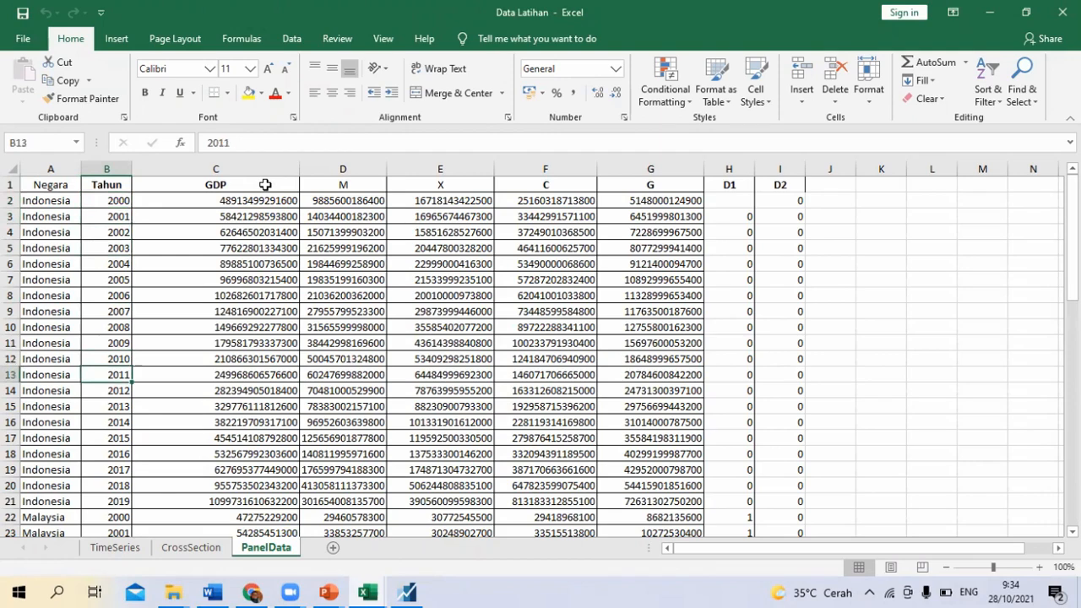
key("Down")
key("Up")
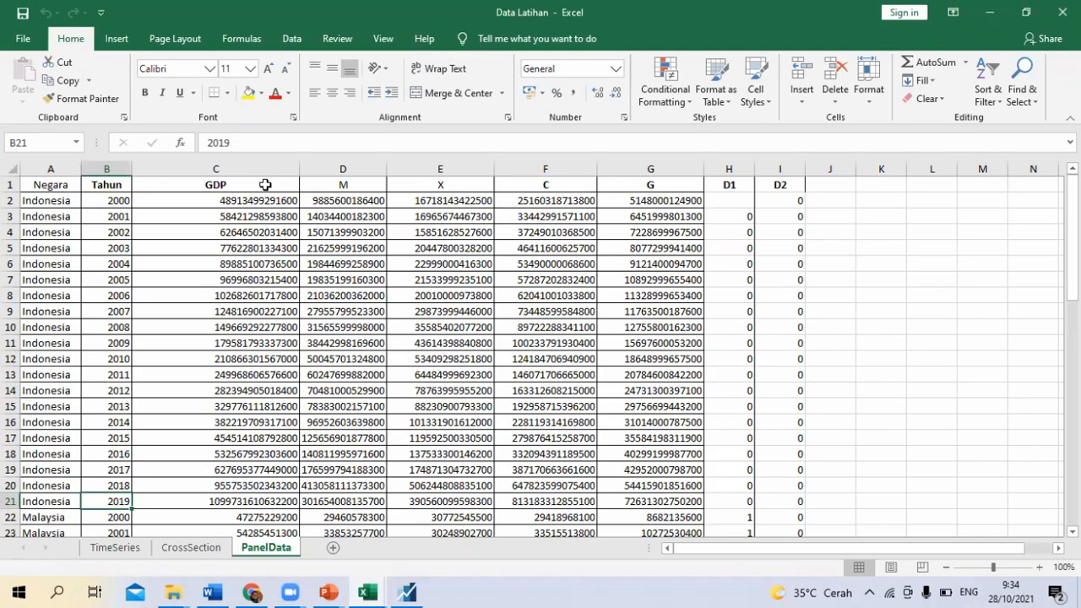
Examine the variable columns from GDP across to D1 in the Indonesia rows
key("Up")
key("Up")
key("Up")
key("Up")
key("Up")
key("Up")
key("Up")
key("Up")
key("Up")
key("Up")
key("Up")
key("Up")
key("Up")
key("Up")
key("Up")
key("Up")
key("Up")
key("Right")
key("Right")
key("Right")
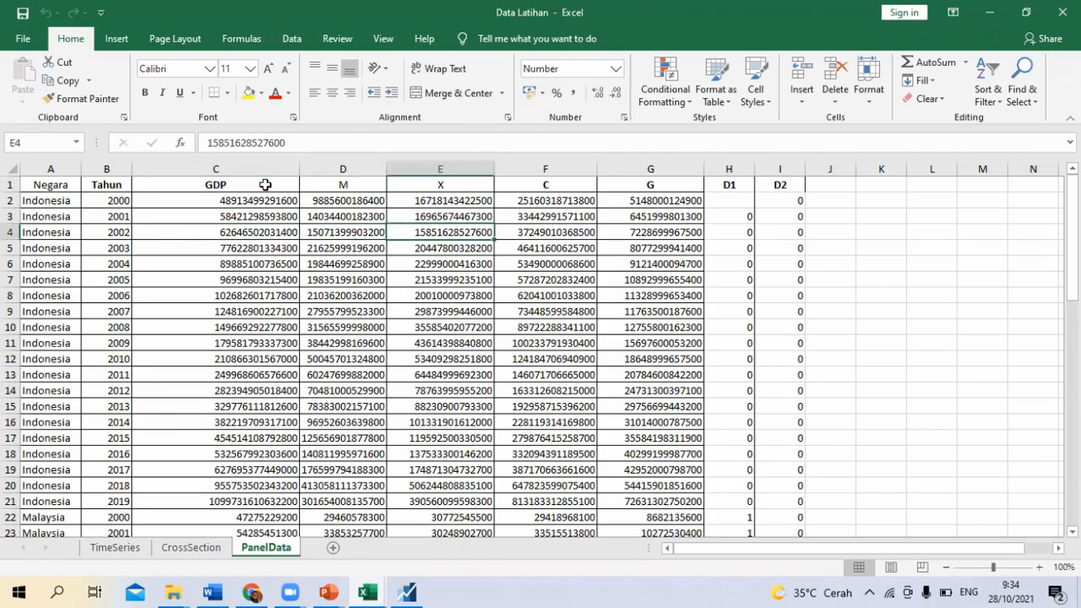
key("Right")
key("Right")
key("Right")
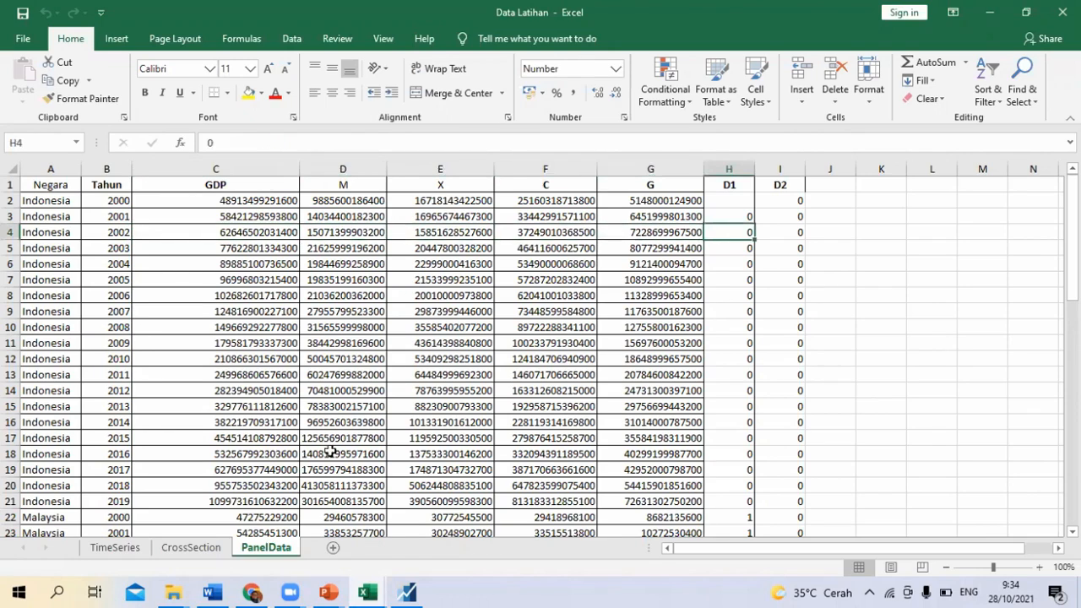
Switch to EViews and begin a new workfile with the Balanced Panel structure and Annual frequency
left_click(407, 591)
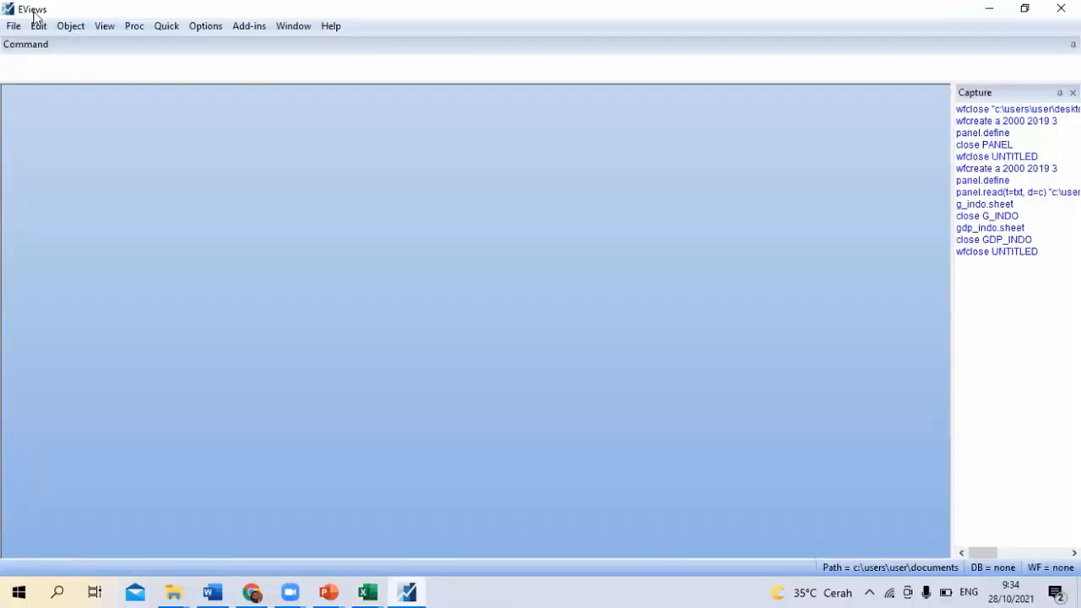
left_click(11, 28)
mouse_move(137, 46)
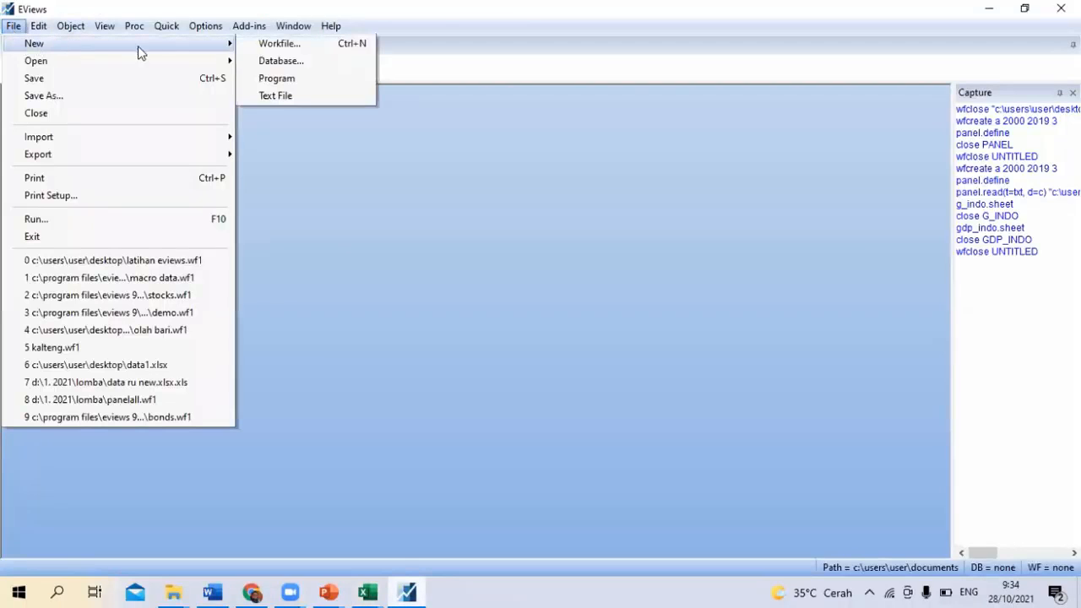
left_click(281, 44)
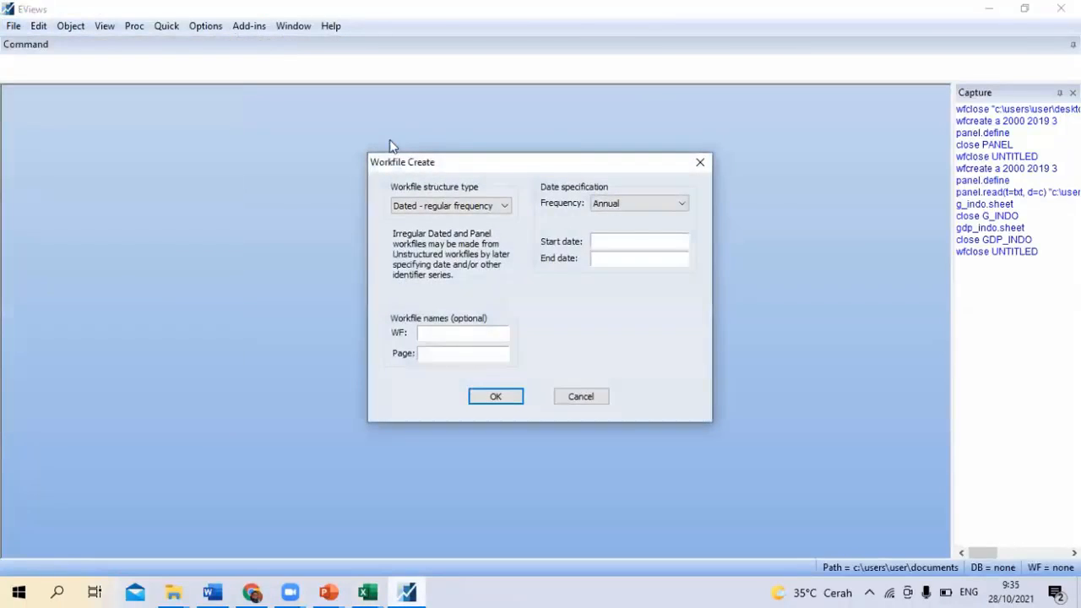
left_click(435, 206)
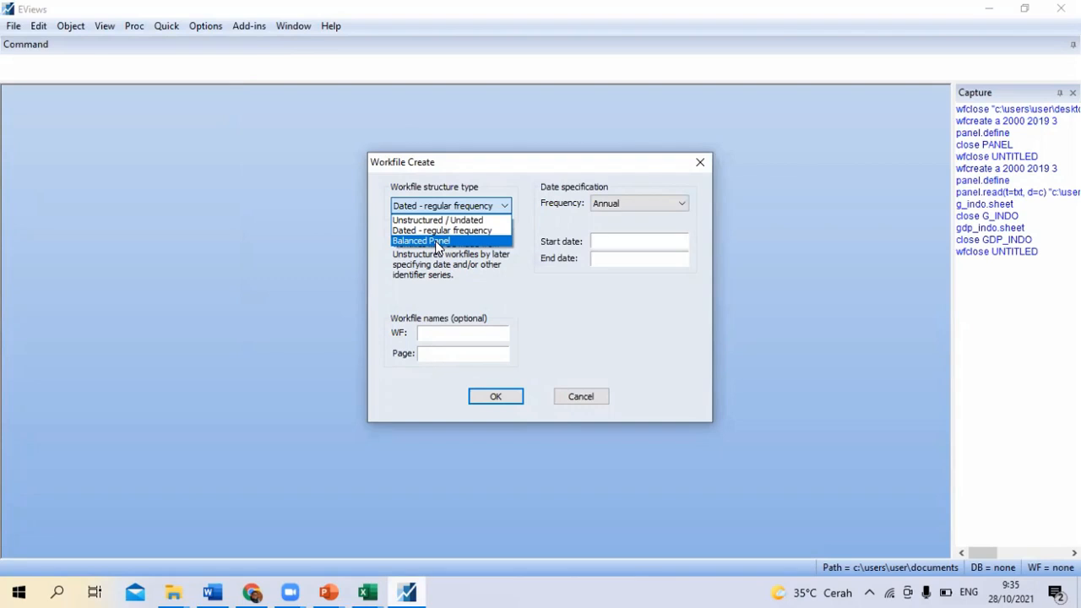
left_click(438, 242)
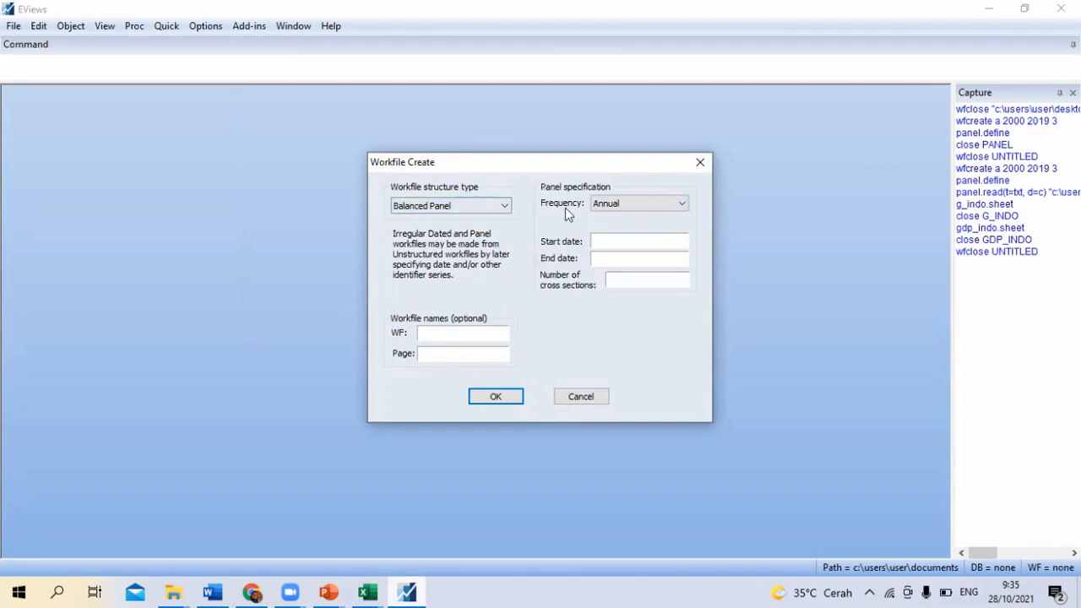
left_click(610, 205)
left_click(608, 216)
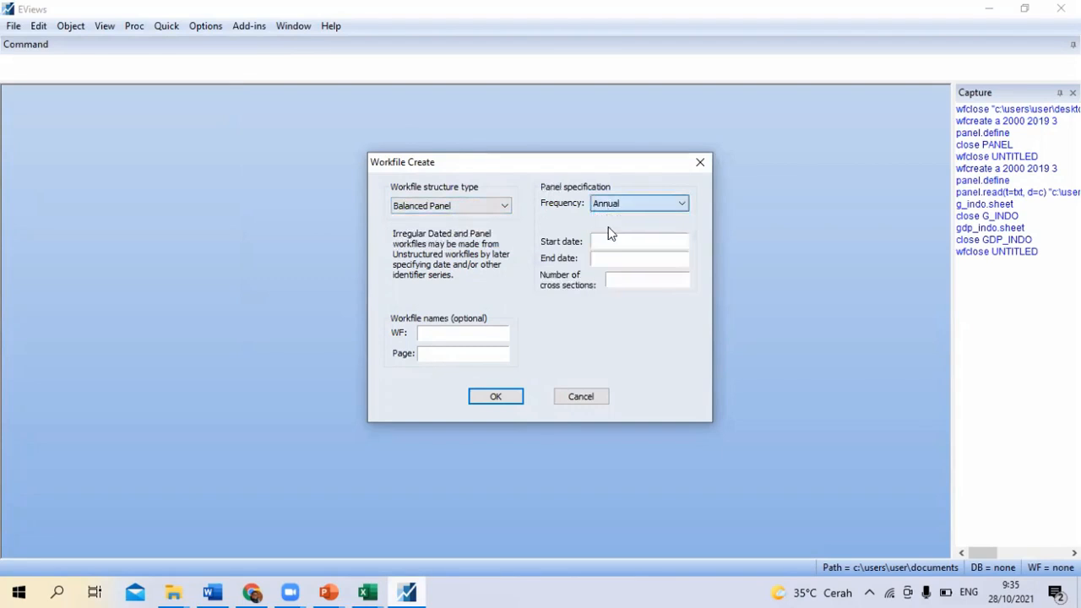
Create the panel workfile with start date 2000, end date 2019 and 3 cross sections
left_click(614, 240)
type("2000")
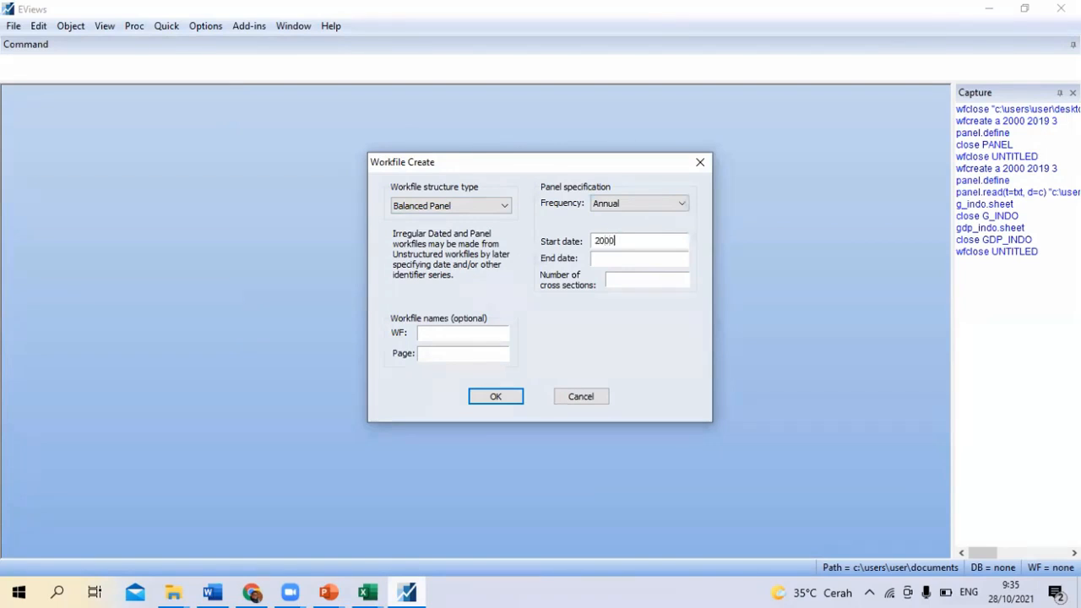
left_click(637, 259)
type("201")
type("3")
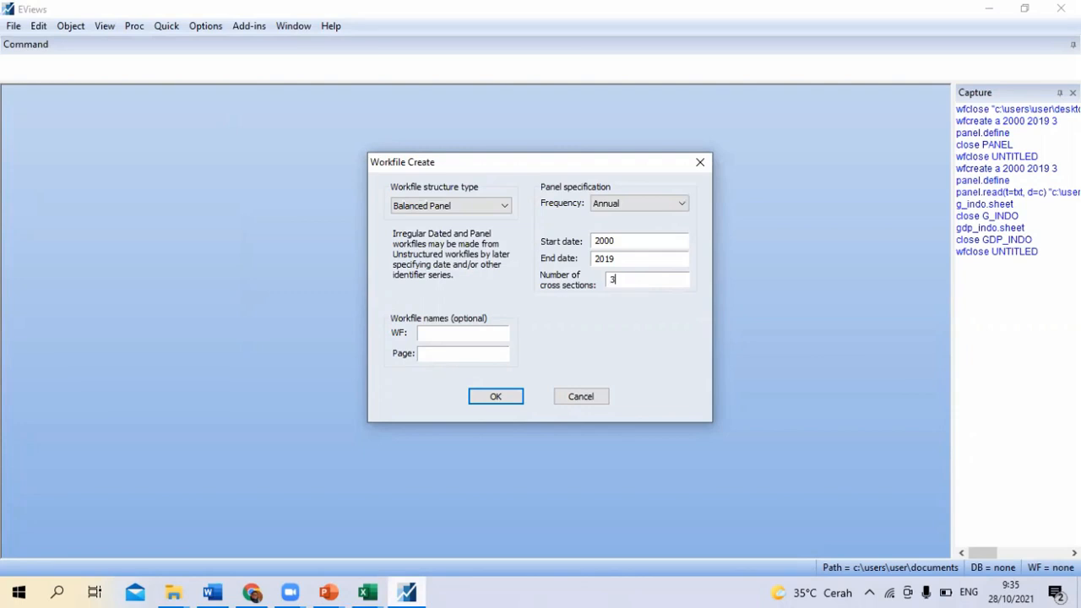
left_click(495, 397)
left_click_drag(337, 255, 338, 159)
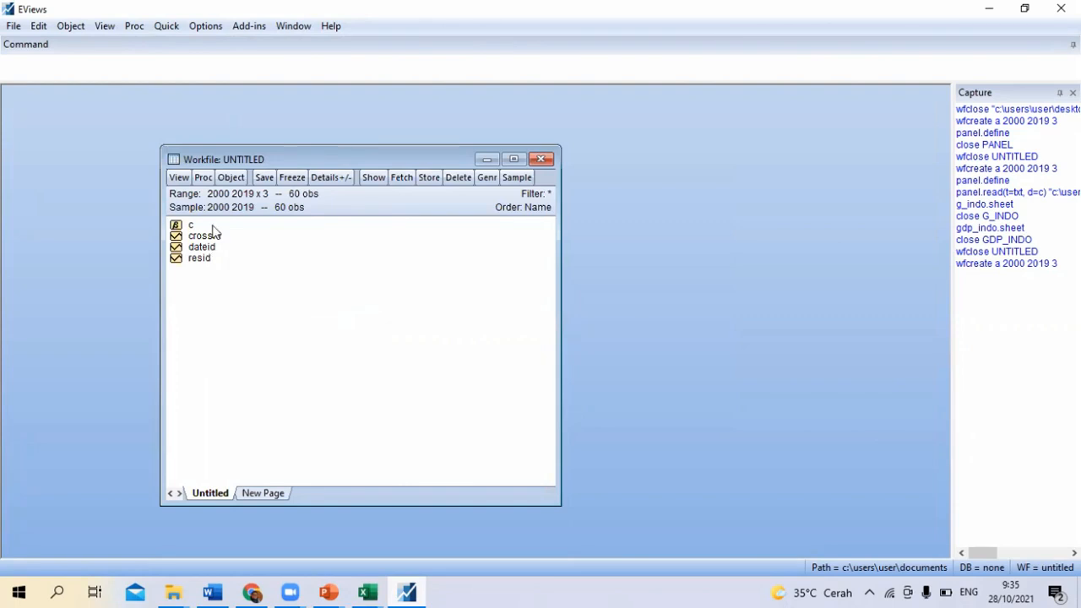
Add a new Series object named gdp to the workfile
left_click(232, 179)
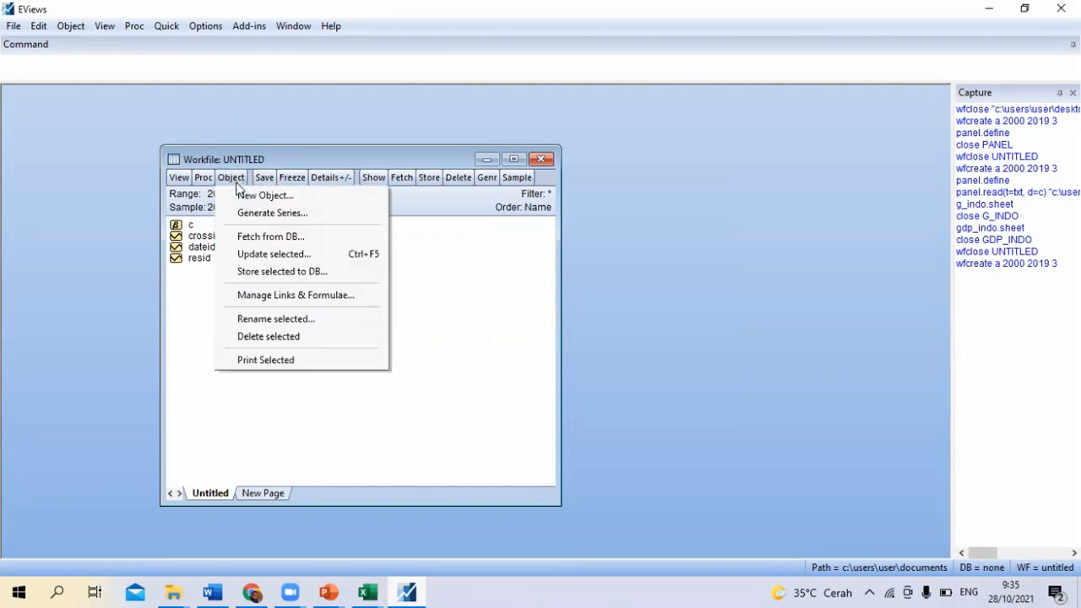
left_click(264, 195)
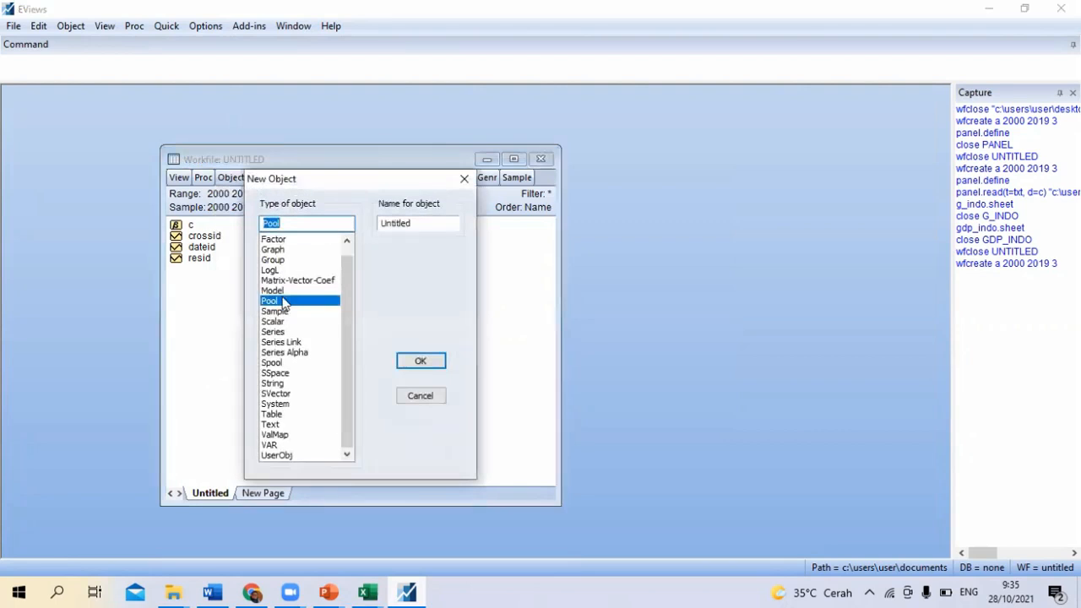
left_click(281, 332)
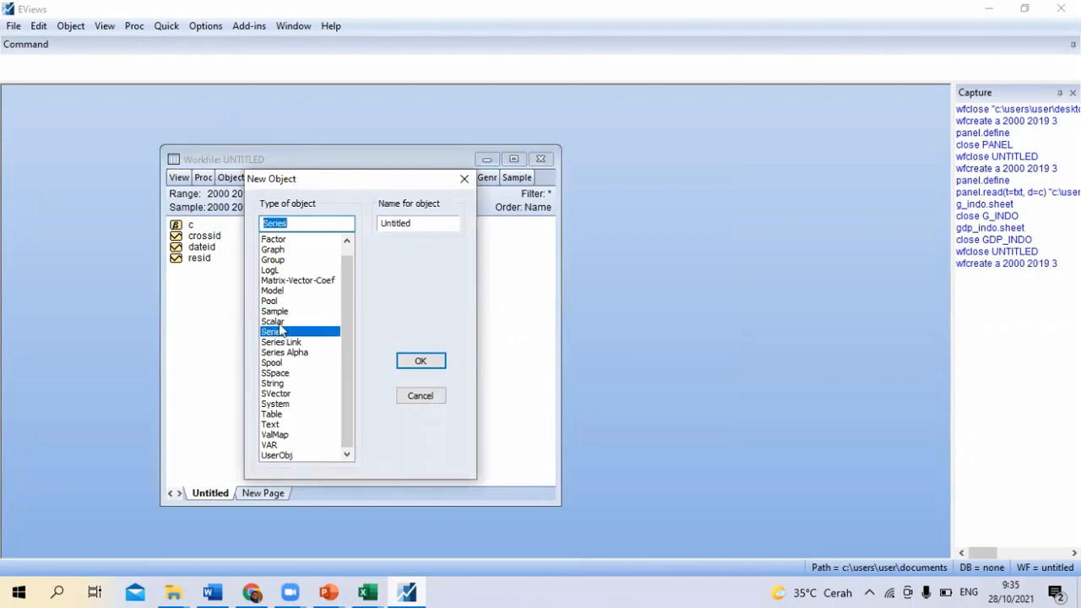
left_click(274, 304)
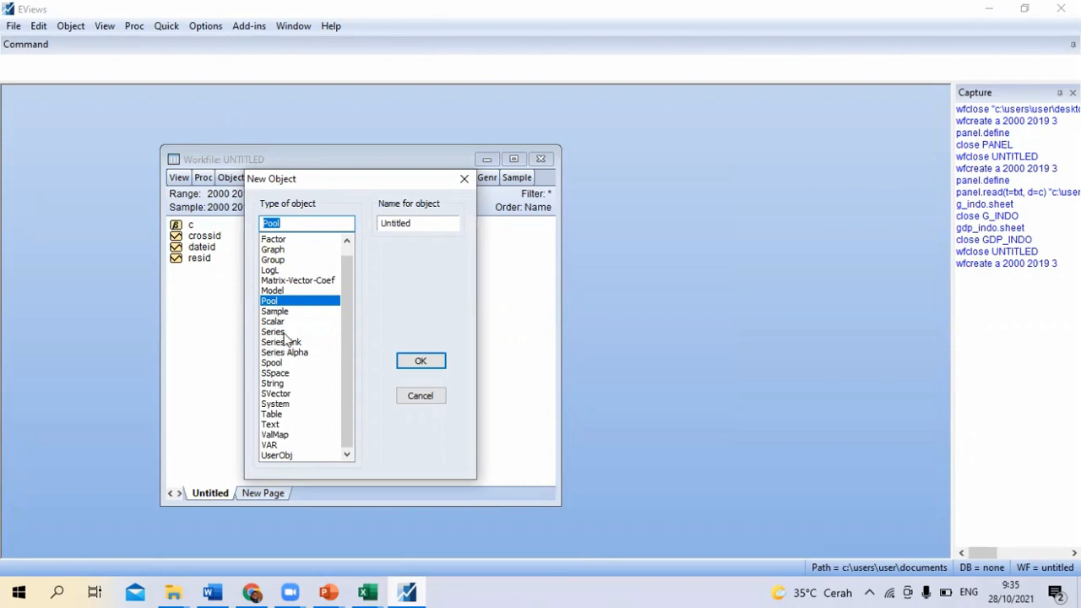
left_click(285, 332)
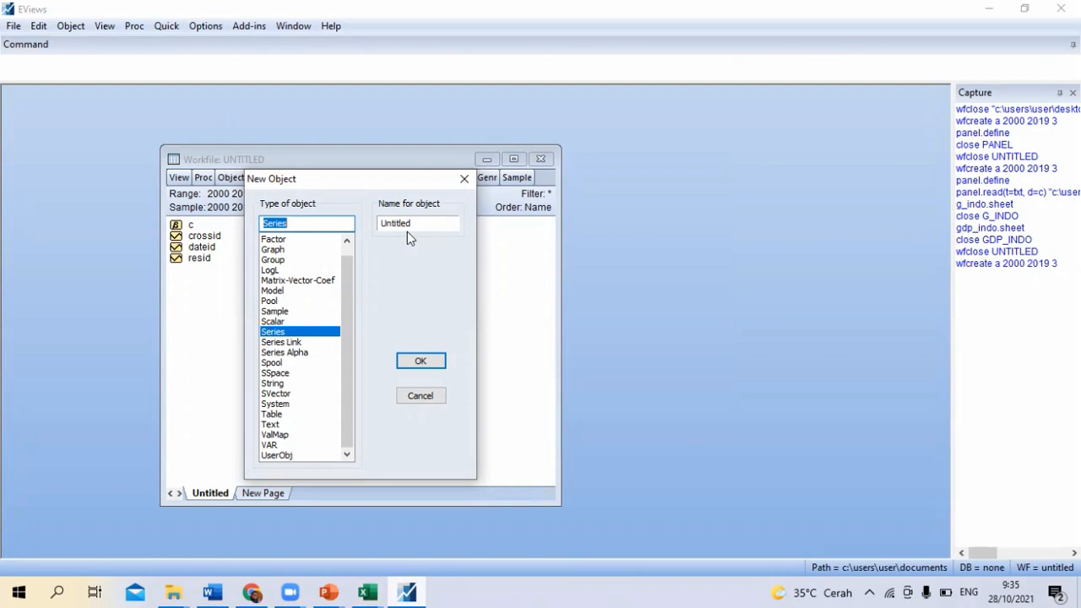
double_click(410, 223)
type("gdp")
key("Return")
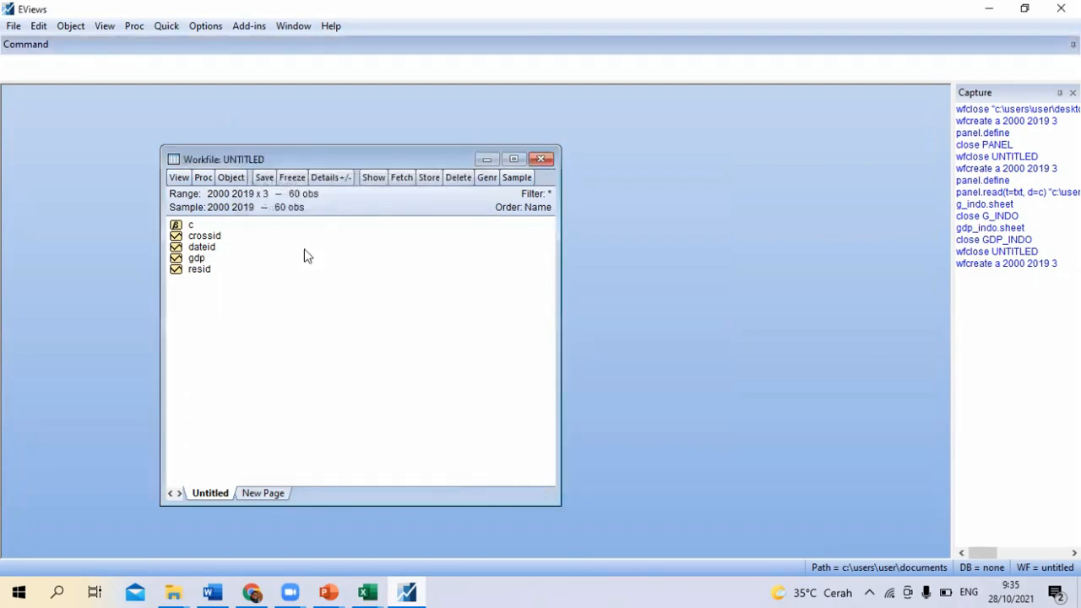
Add a new Series object named Import to the workfile
left_click(231, 177)
left_click(239, 194)
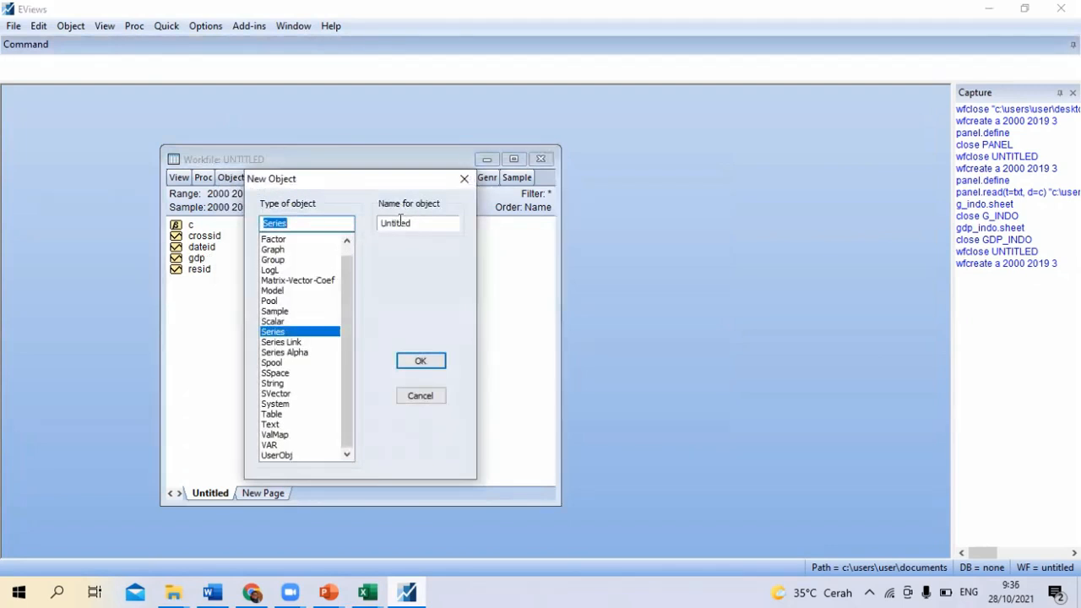
double_click(414, 223)
type("Import")
key("Return")
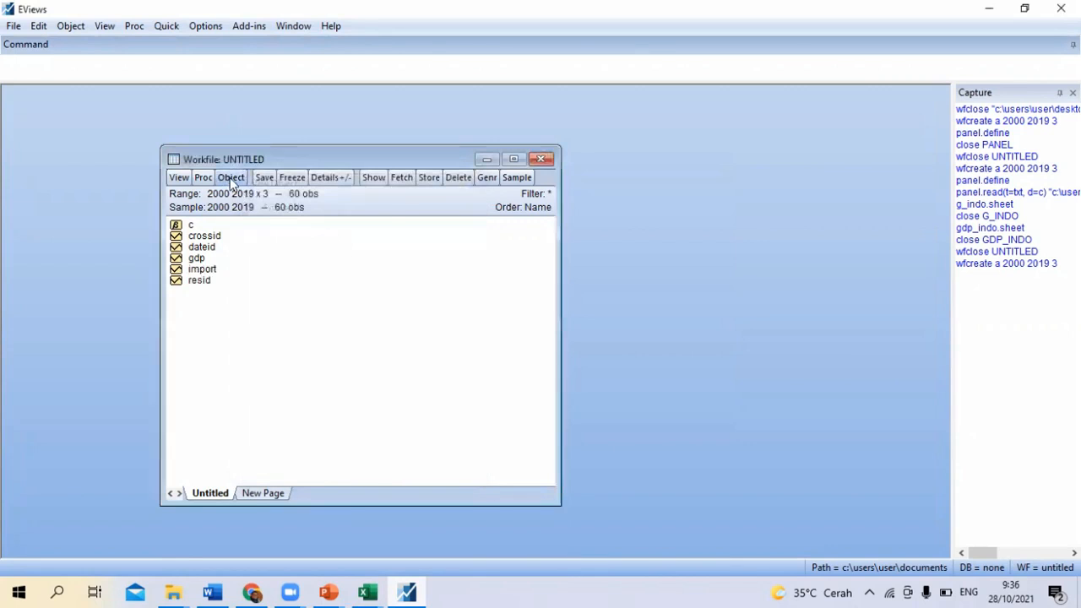
Add a new Series object named Export to the workfile
left_click(231, 178)
left_click(239, 195)
double_click(431, 223)
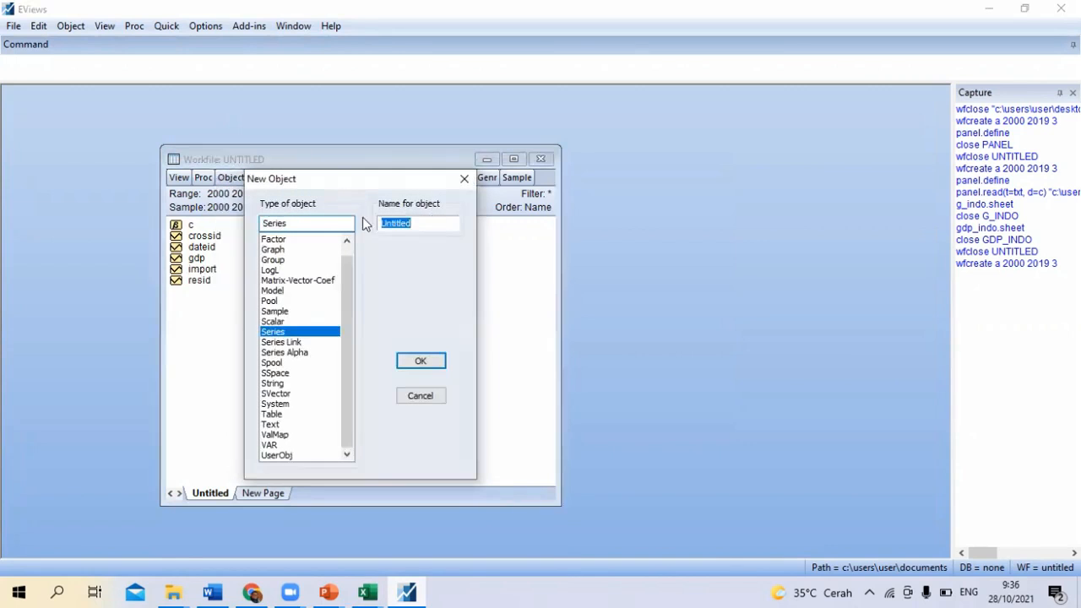
type("Export")
key("Return")
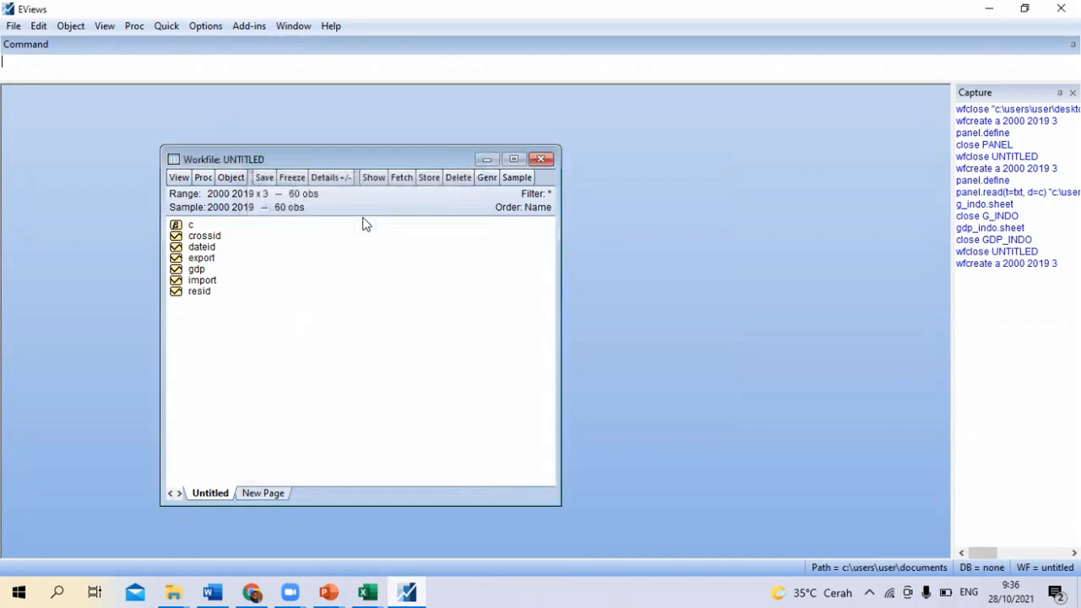
Add a new Series object named Consumption to the workfile
left_click(232, 178)
left_click(278, 199)
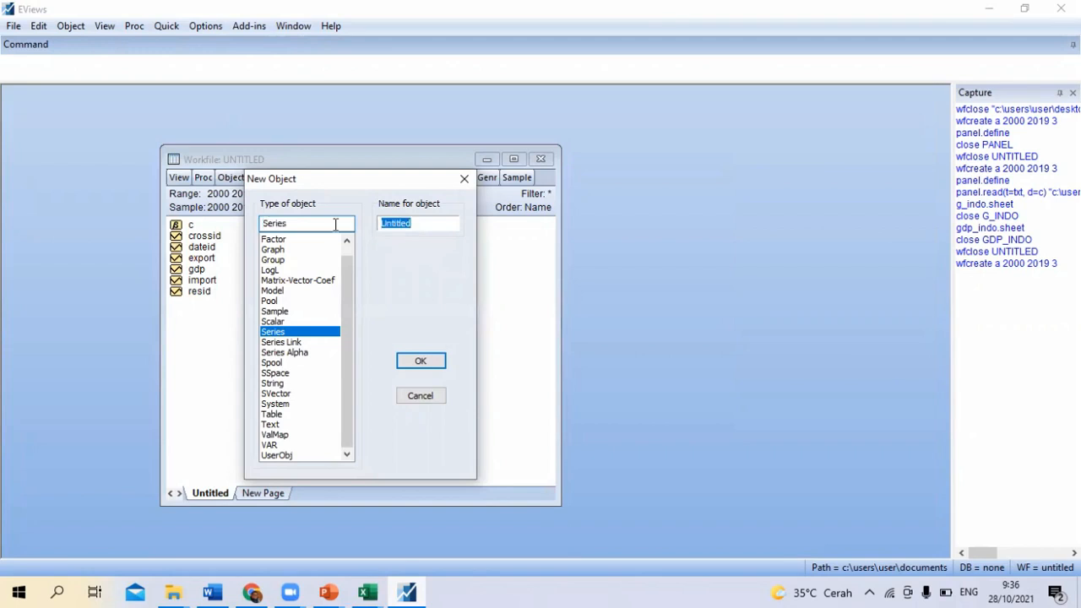
type("Consumption")
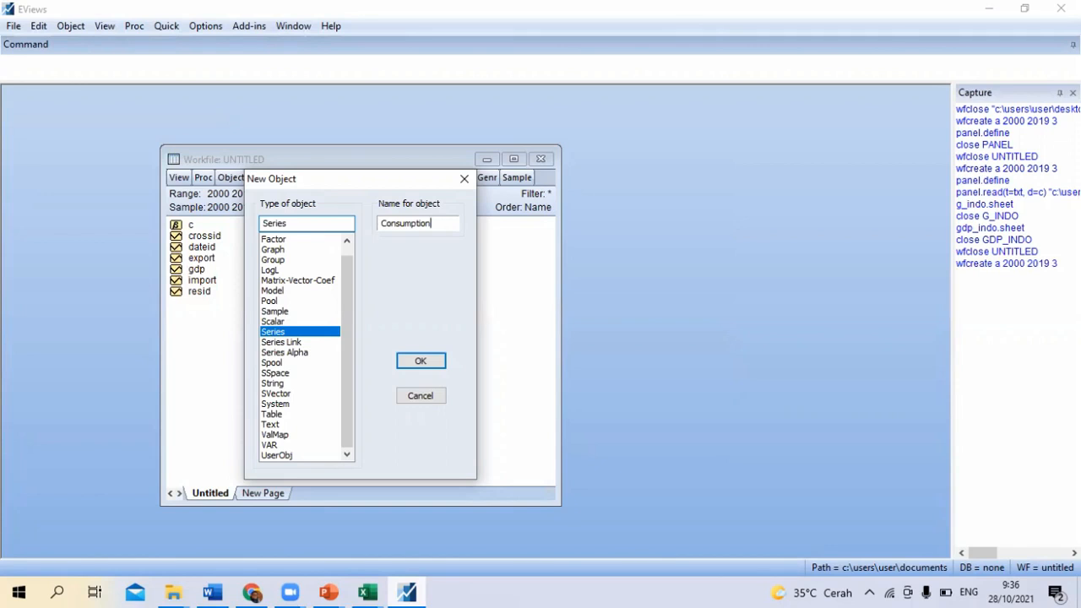
key("Return")
Add a new Series object named Gov to the workfile
left_click(230, 177)
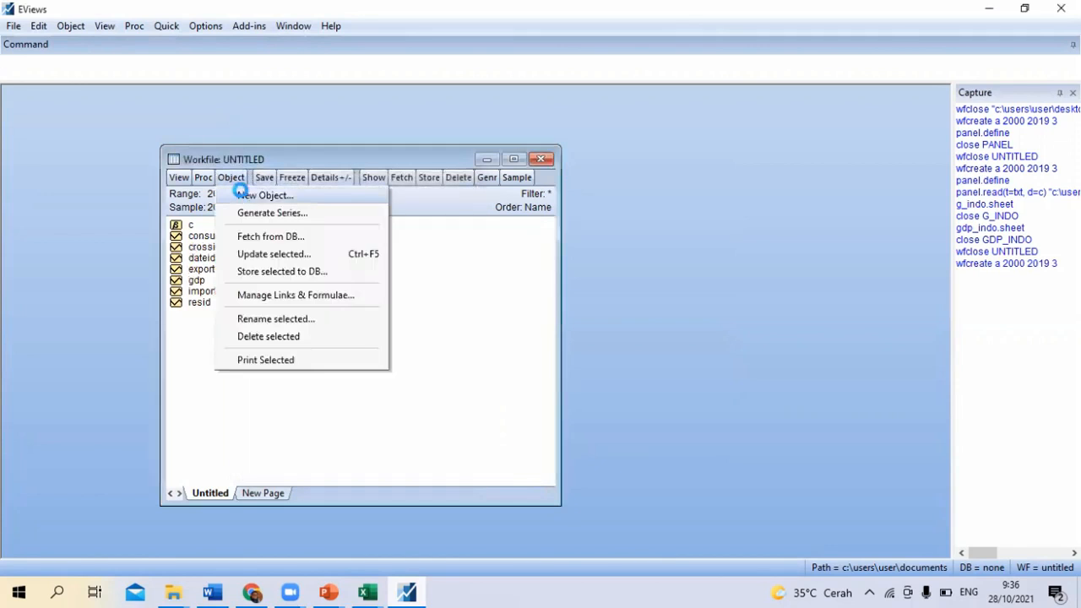
left_click(241, 193)
type("Gov")
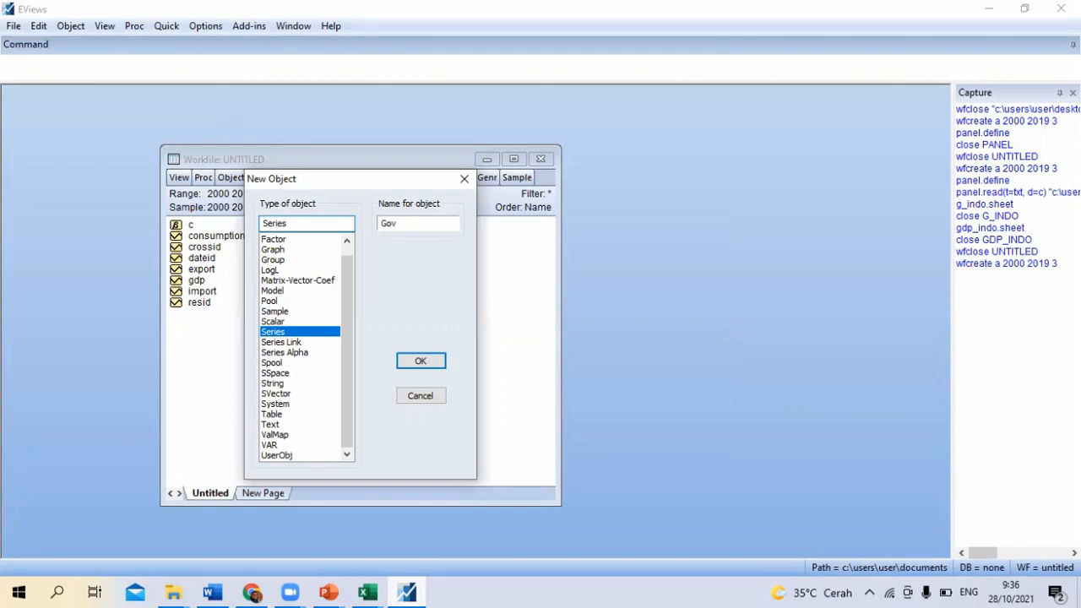
key("Return")
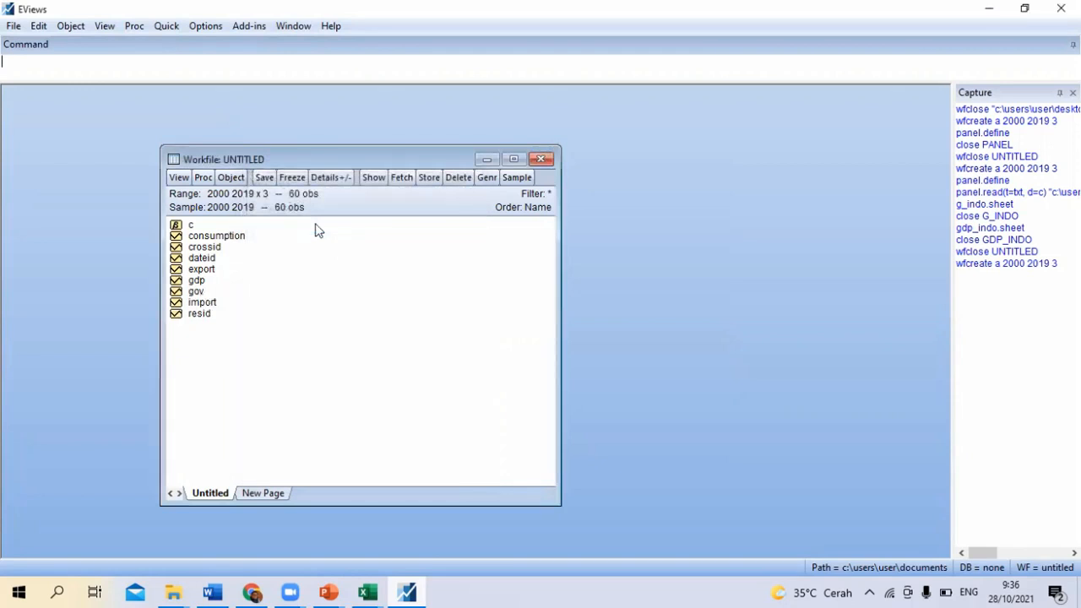
Switch to the Data Latihan workbook in Excel and review the order of the GDP, M, X, C and G headings in the PanelData sheet
left_click(366, 592)
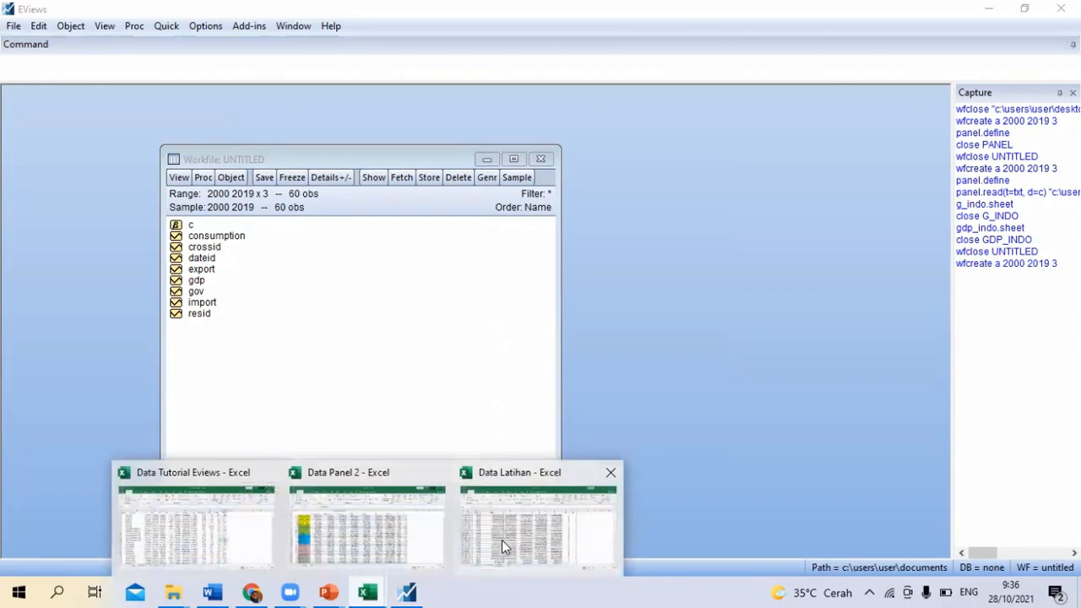
left_click(502, 540)
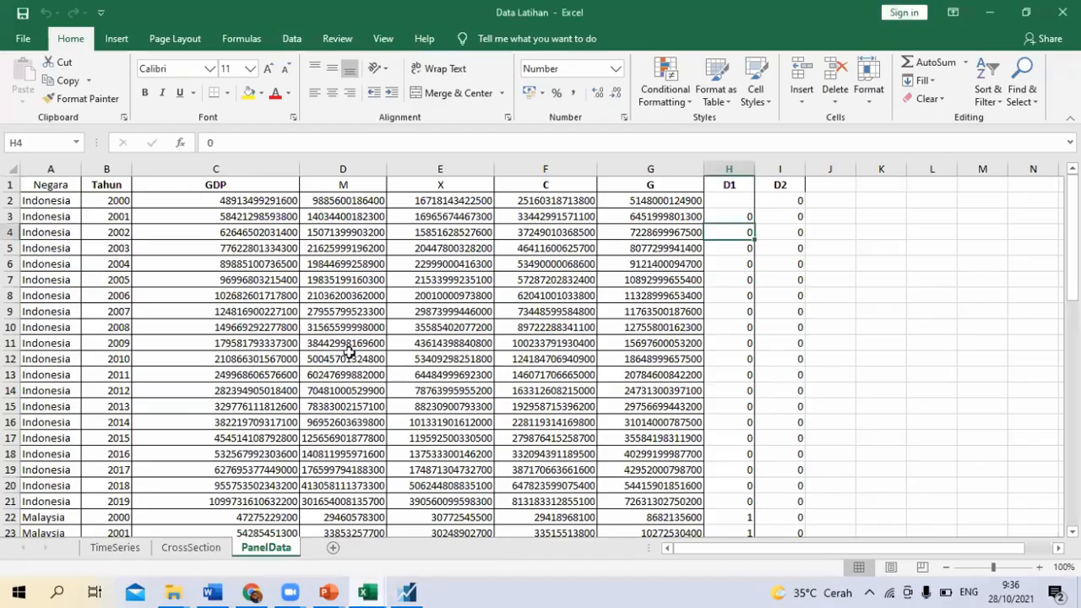
left_click(246, 189)
left_click(339, 185)
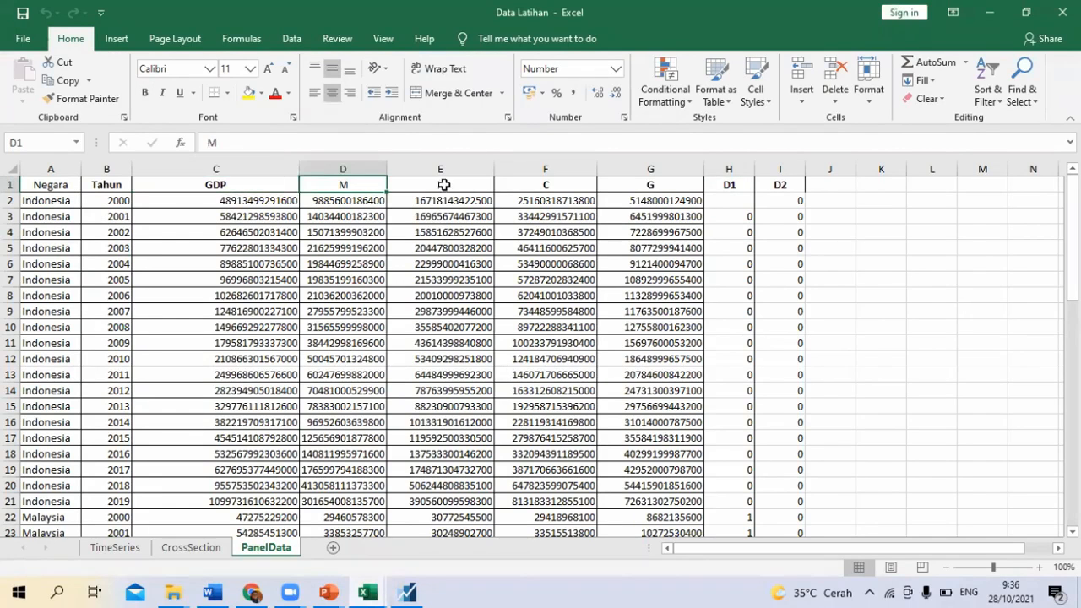
left_click(443, 185)
left_click(548, 184)
left_click(650, 185)
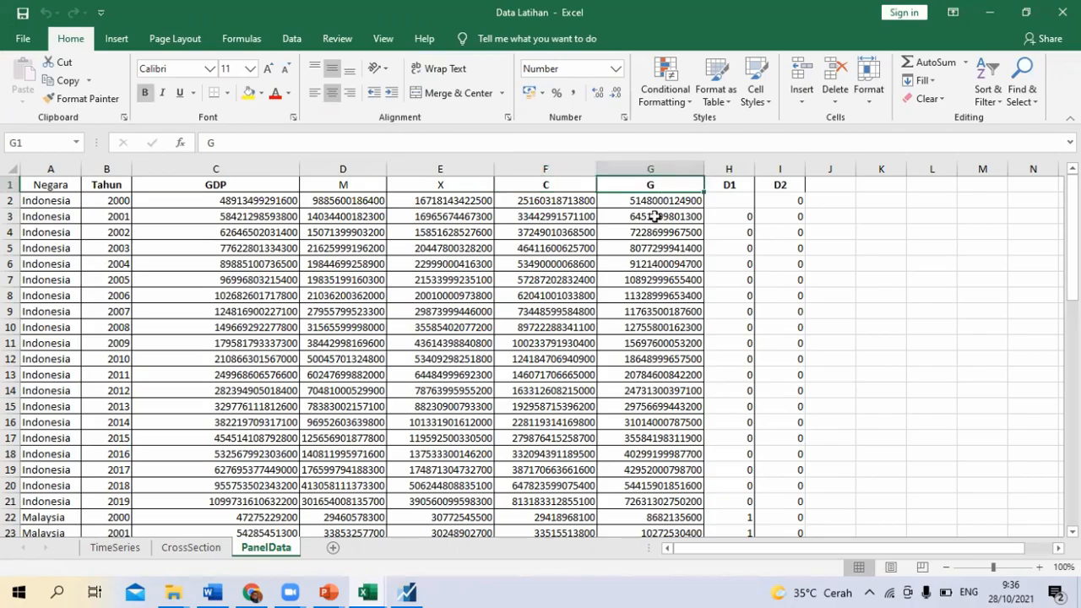
Back in EViews, open the series gdp, import, export, consumption and gov in that order as a group, and widen its window
left_click(408, 591)
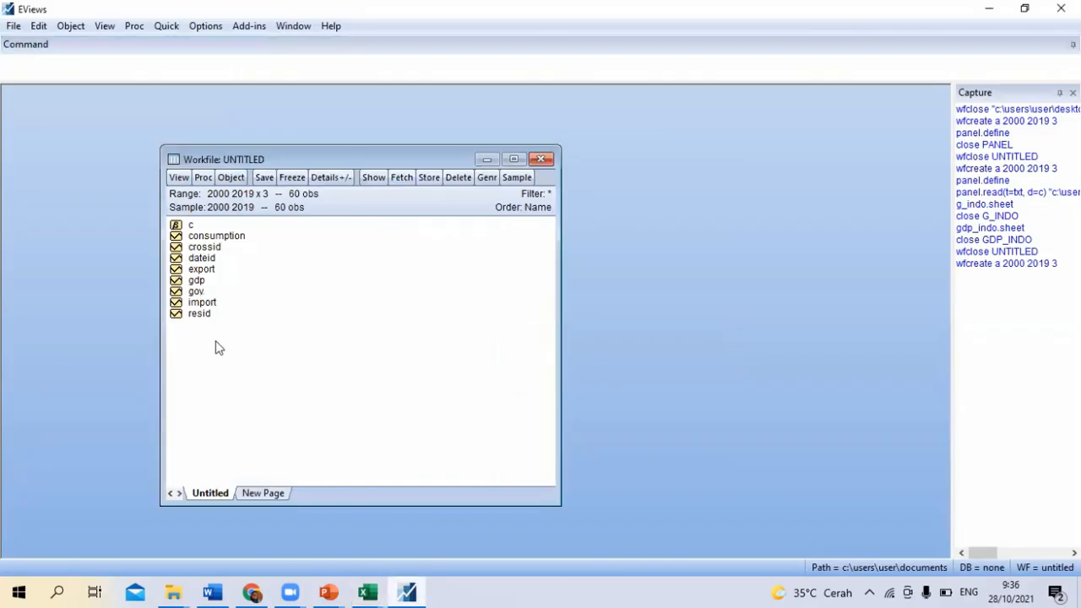
left_click(197, 280)
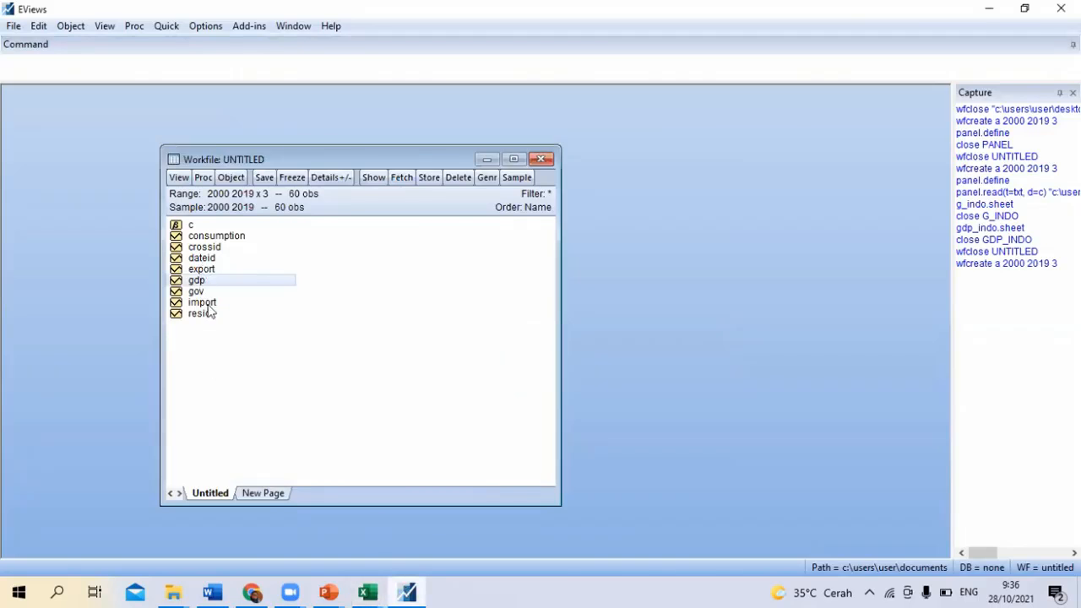
left_click(209, 303, "ctrl")
left_click(206, 270, "ctrl")
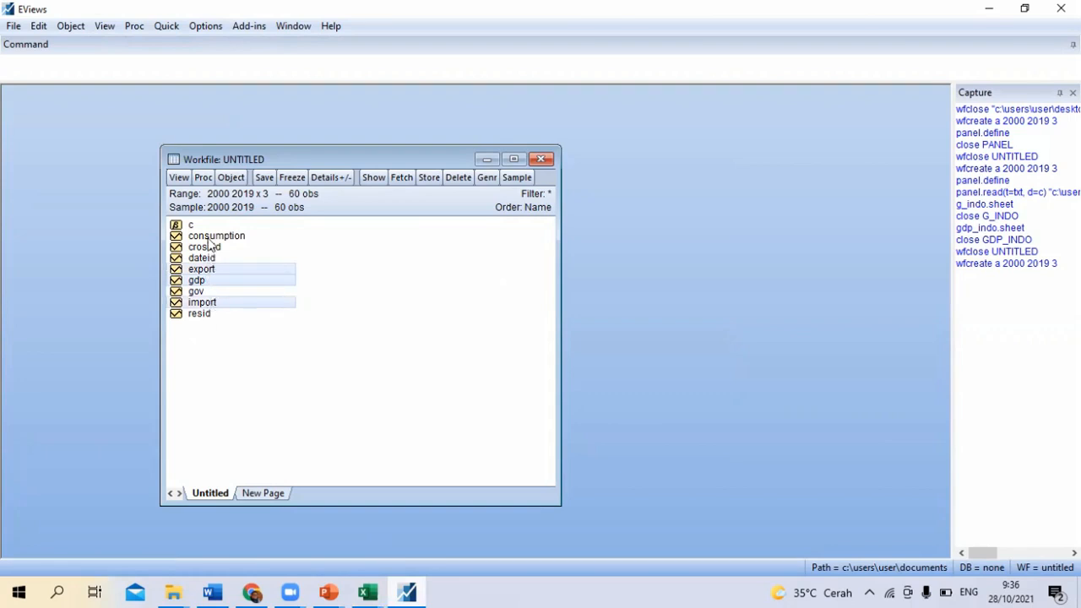
left_click(212, 238, "ctrl")
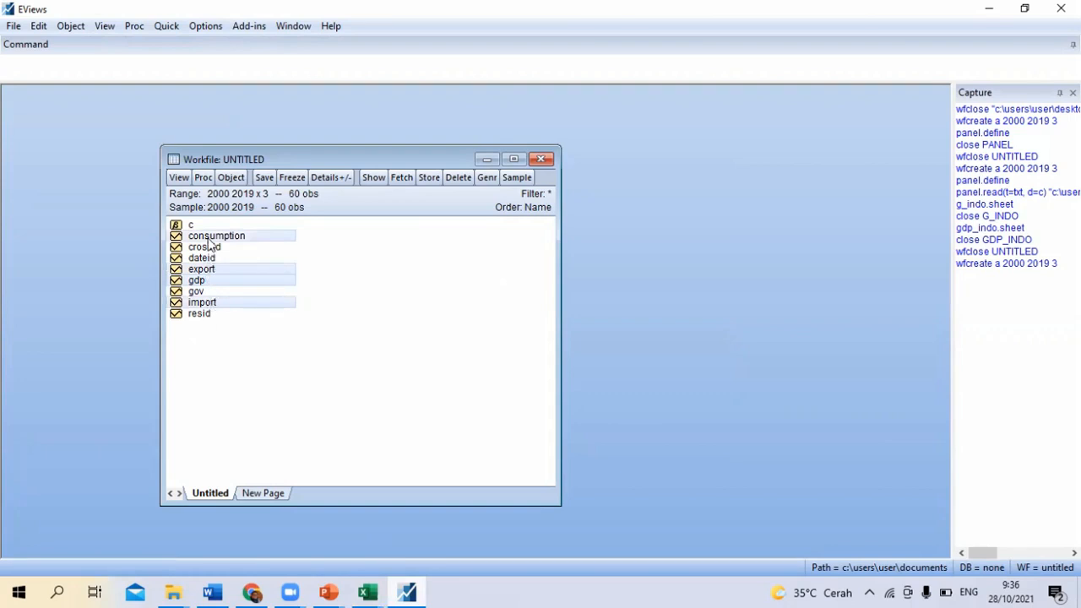
right_click(204, 290)
mouse_move(309, 299)
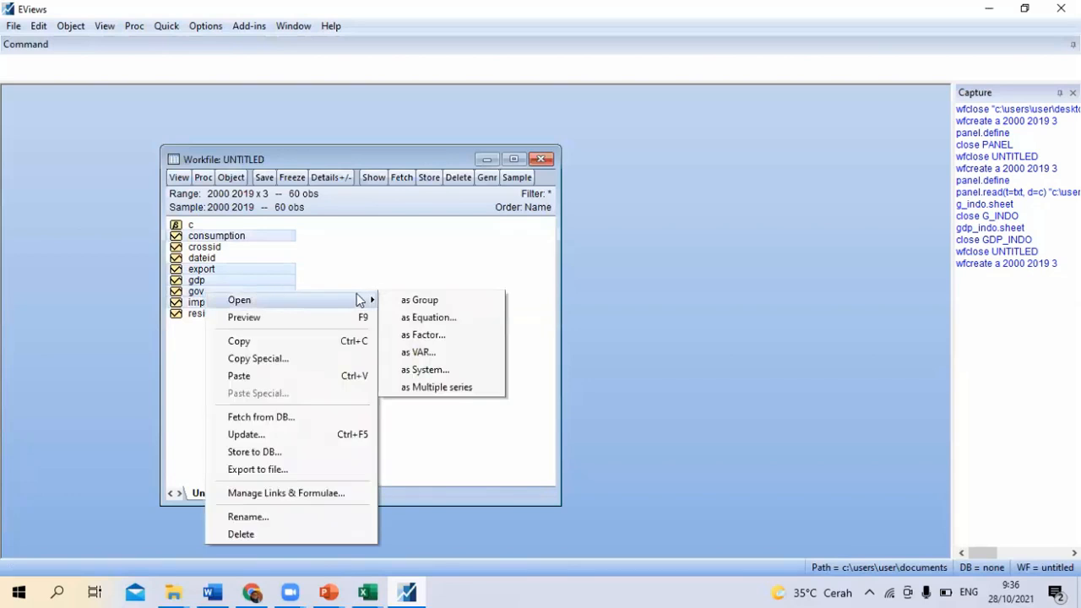
left_click(427, 301)
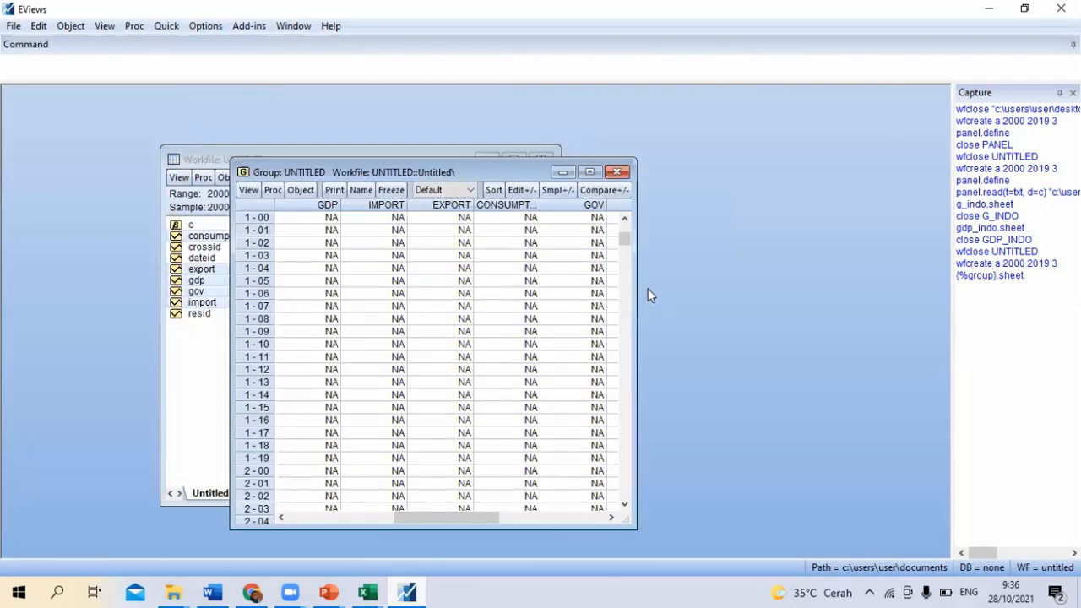
left_click_drag(636, 277, 834, 277)
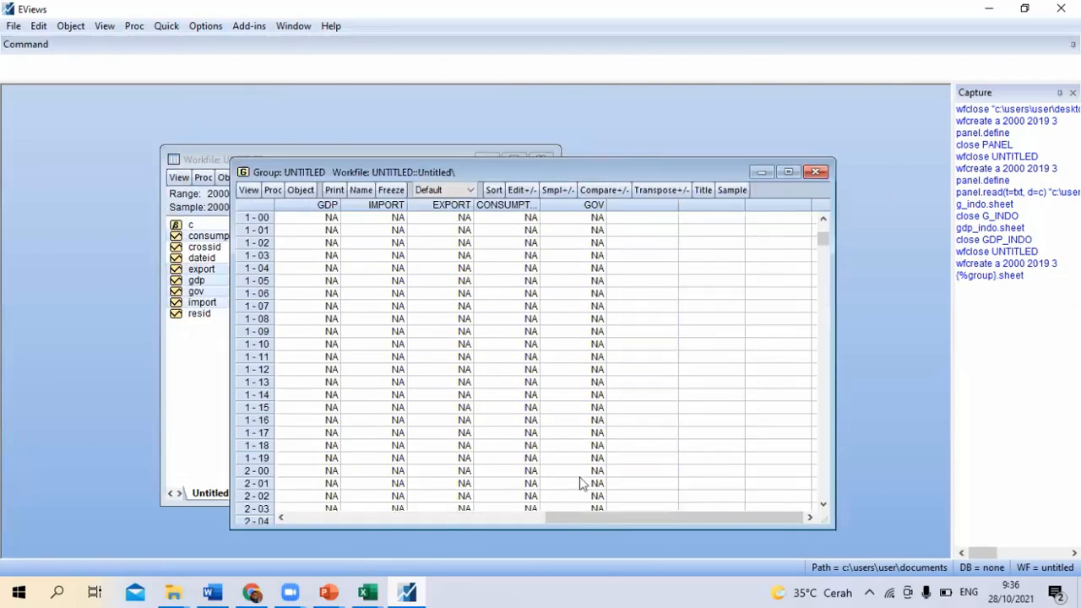
left_click_drag(567, 520, 299, 518)
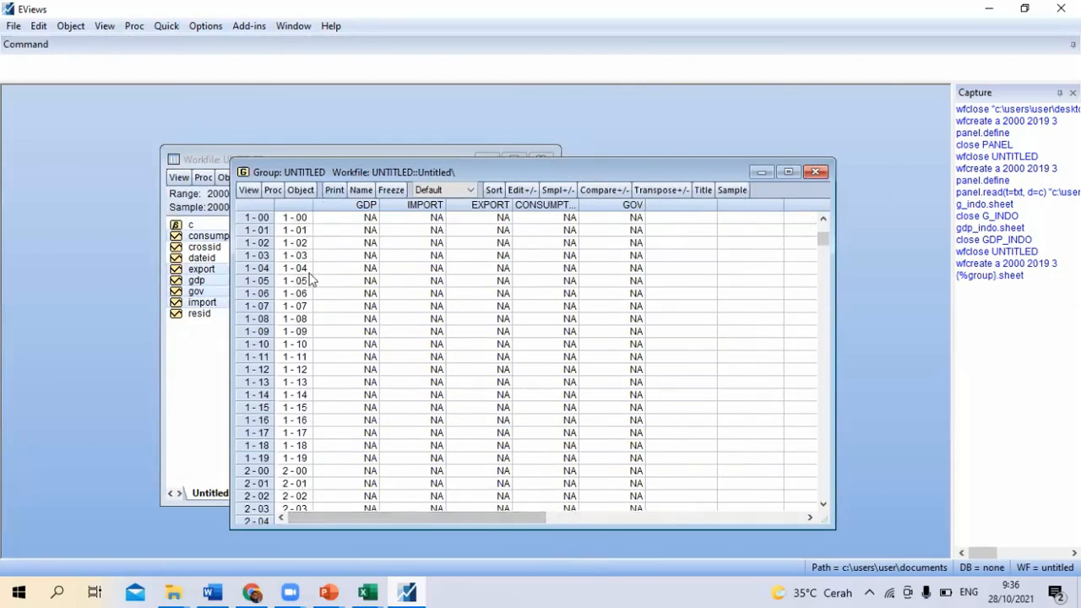
Examine the observation labels of all three cross-sections in the group spreadsheet
scroll(430, 365, "up", 1)
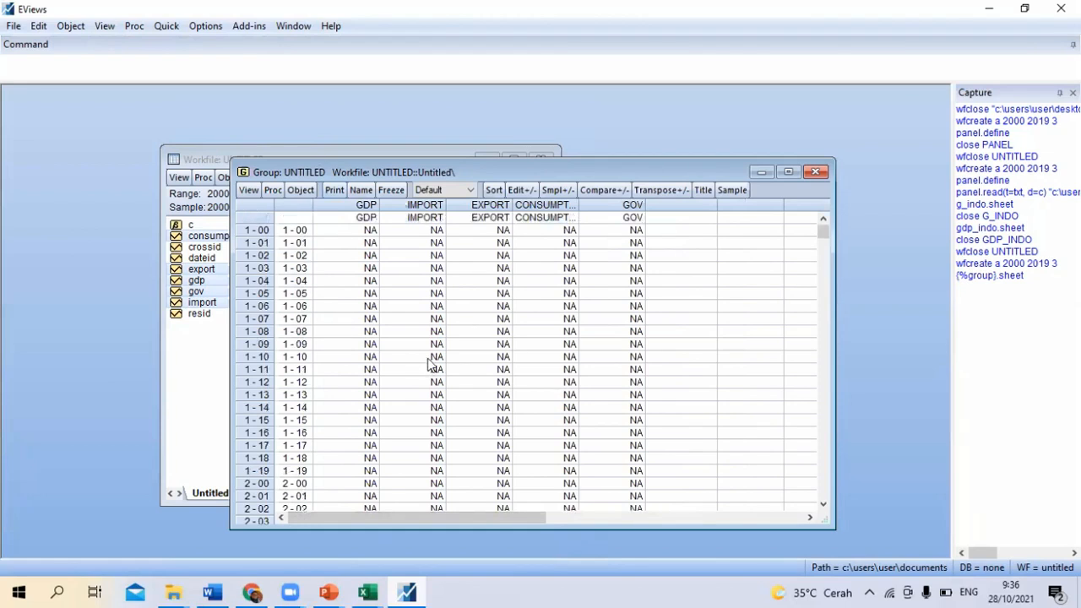
scroll(430, 365, "down", 10)
scroll(307, 364, "up", 11)
scroll(252, 255, "down", 3)
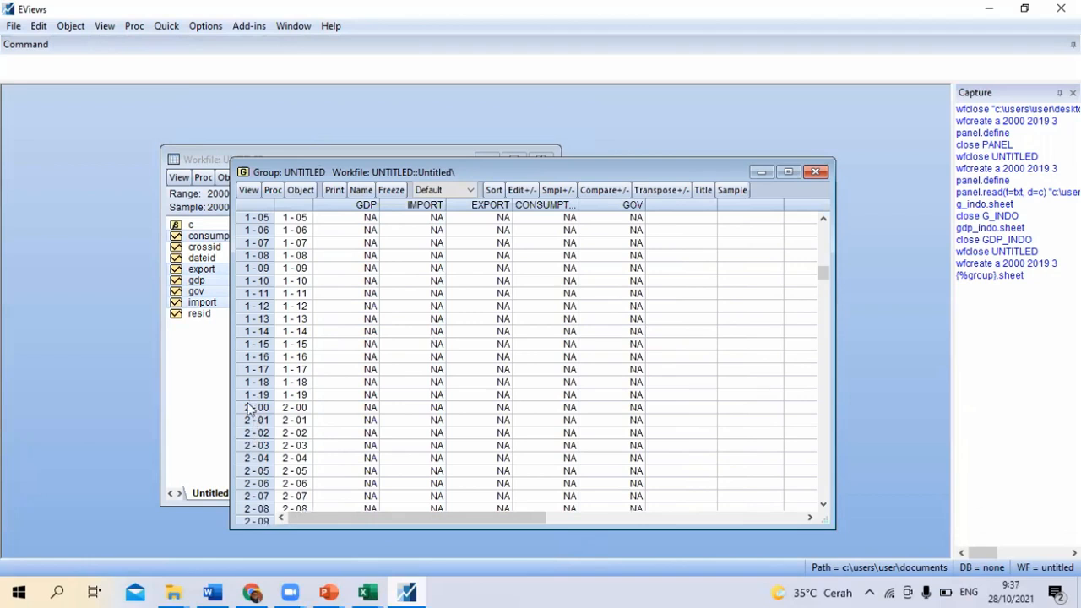
scroll(251, 408, "down", 8)
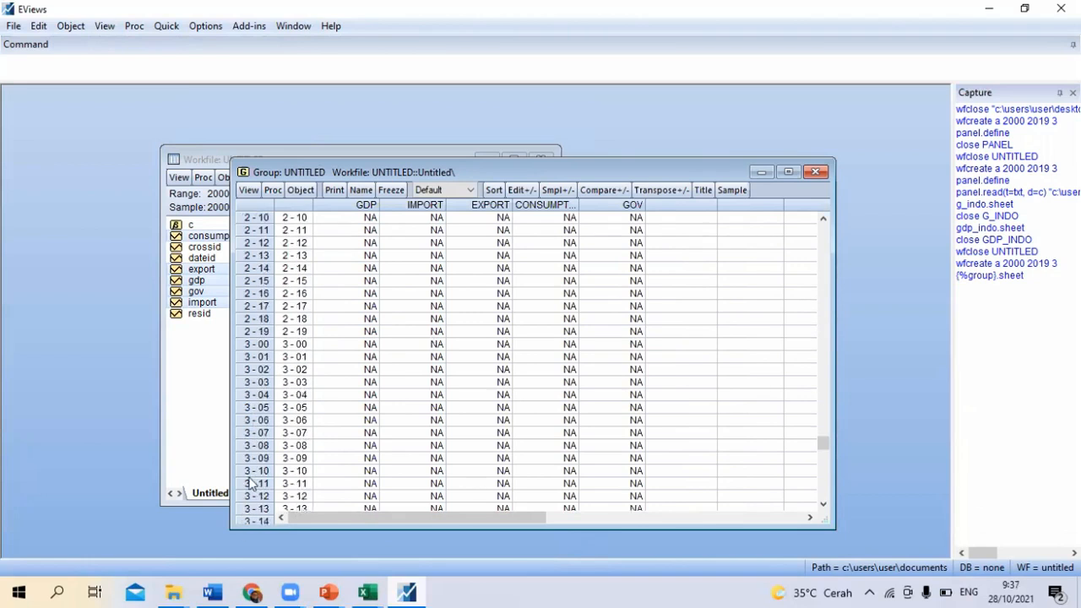
scroll(251, 481, "down", 2)
scroll(253, 473, "up", 10)
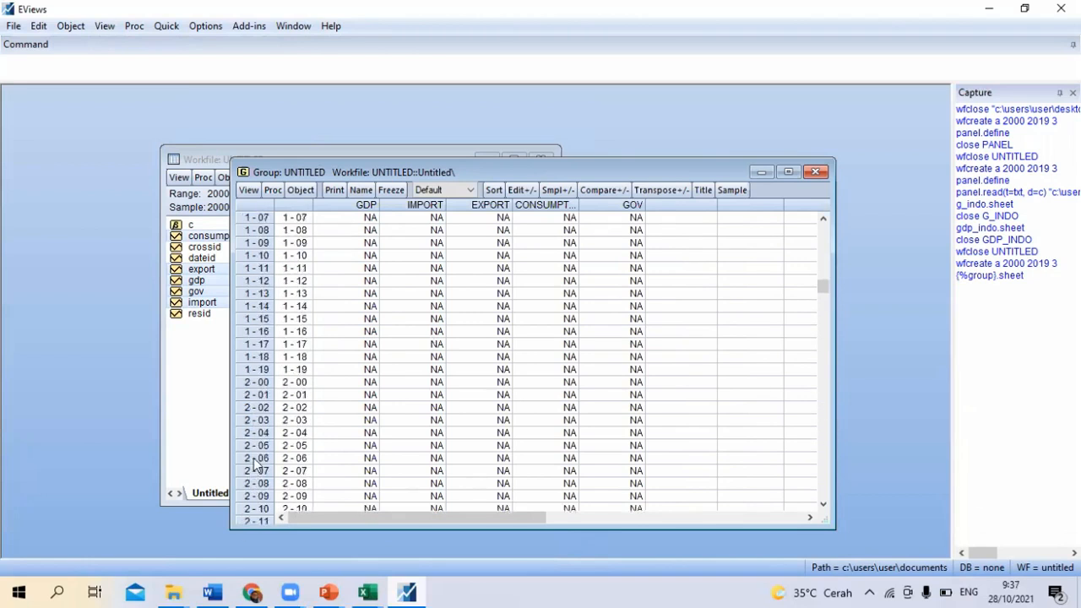
scroll(278, 296, "up", 3)
Examine how the row labels of the first cross-section, from 1 - 00 to 1 - 19, combine country number and year
left_click(262, 233)
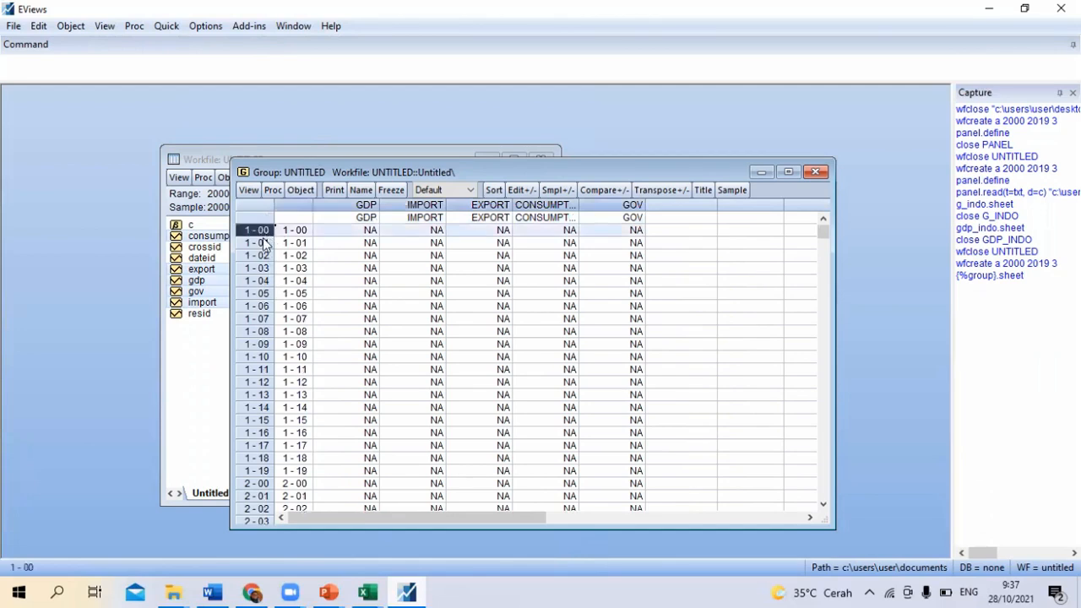
left_click(263, 242)
left_click(252, 231)
left_click(262, 244)
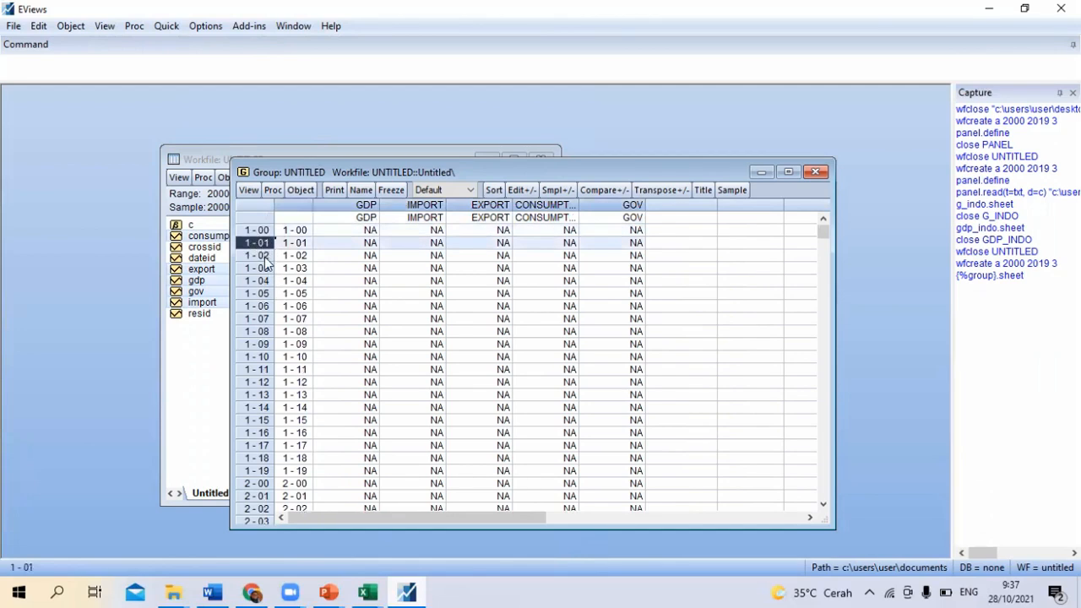
left_click(262, 256)
left_click(264, 269)
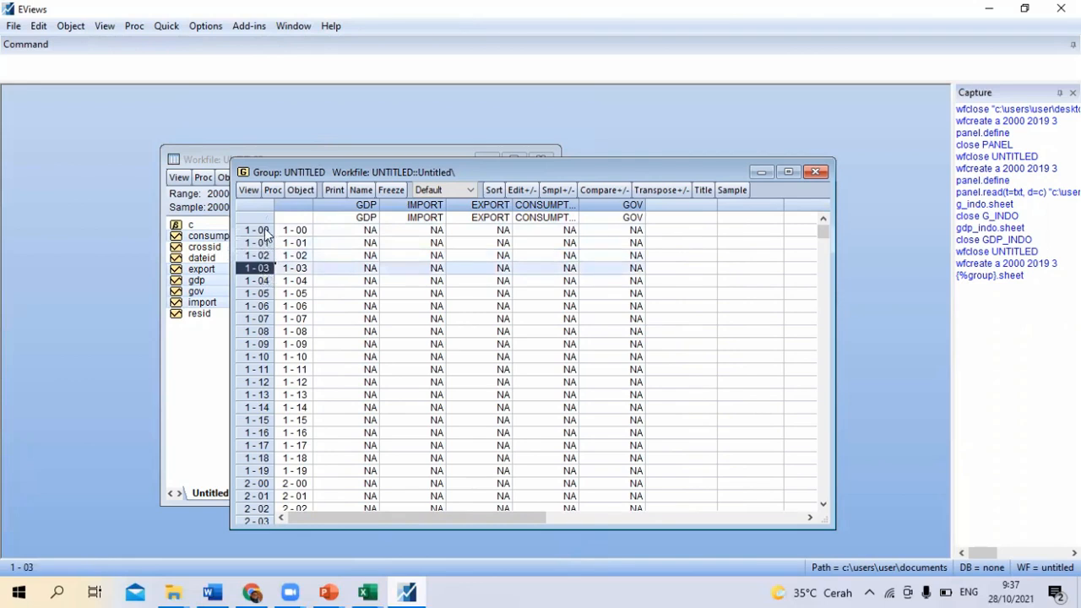
left_click(265, 228)
left_click(266, 244)
scroll(277, 397, "down", 1)
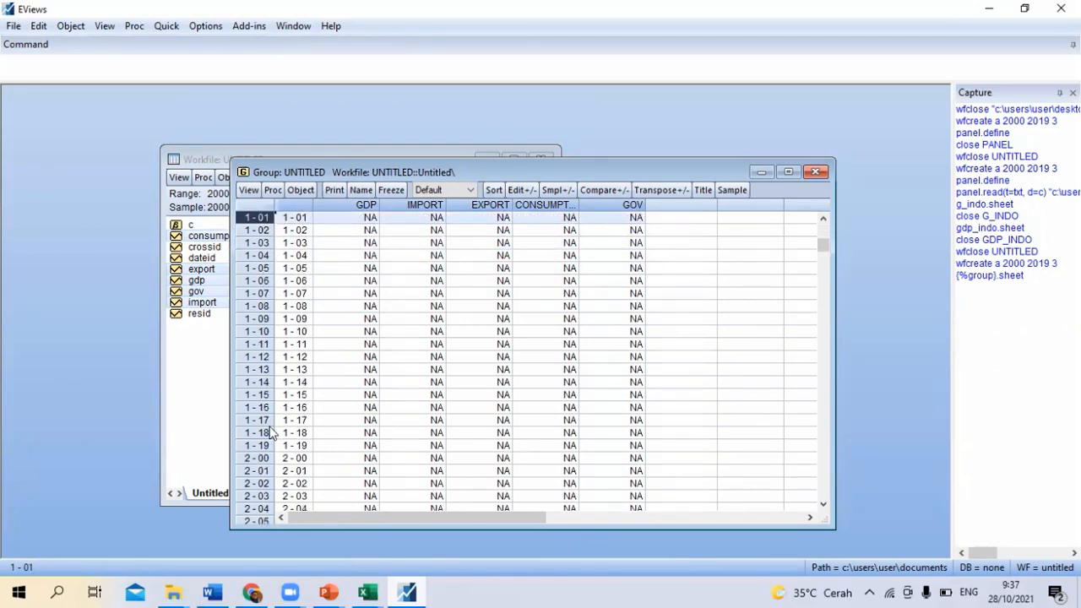
scroll(268, 246, "up", 1)
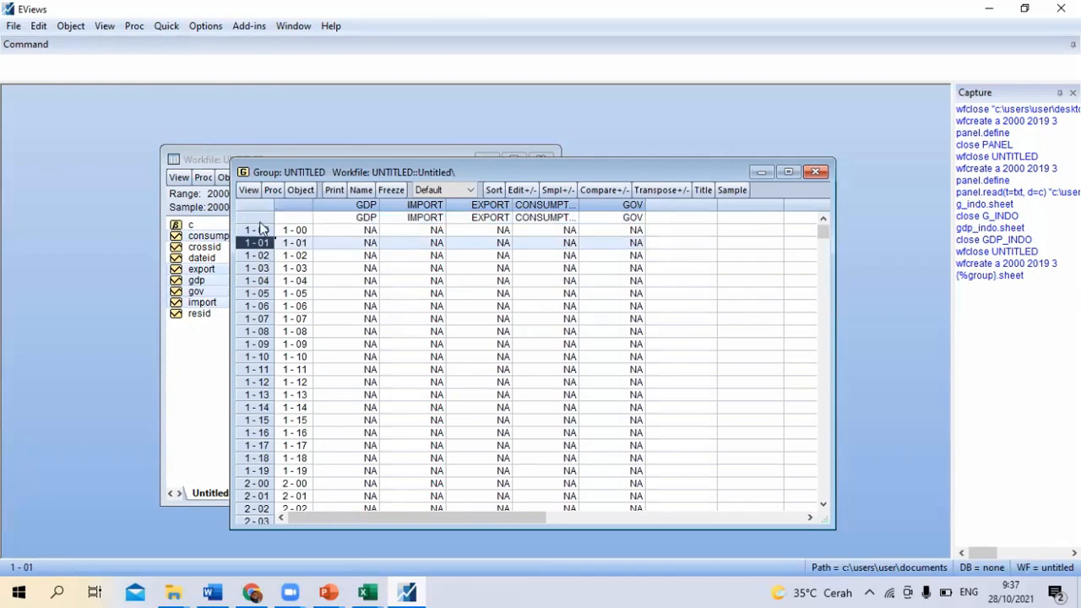
left_click(263, 229)
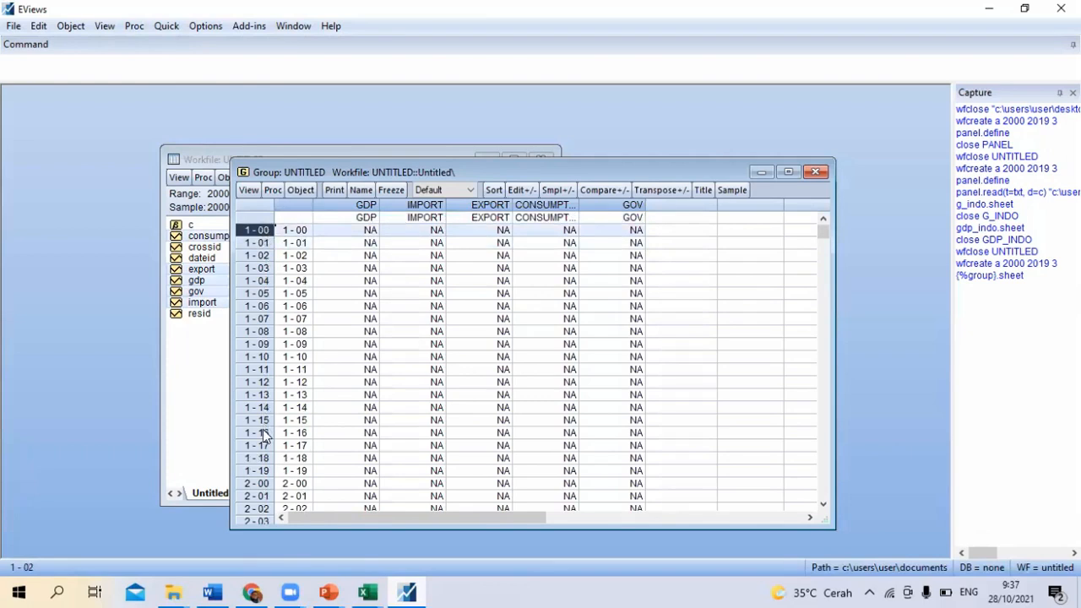
left_click(264, 467)
scroll(263, 461, "down", 5)
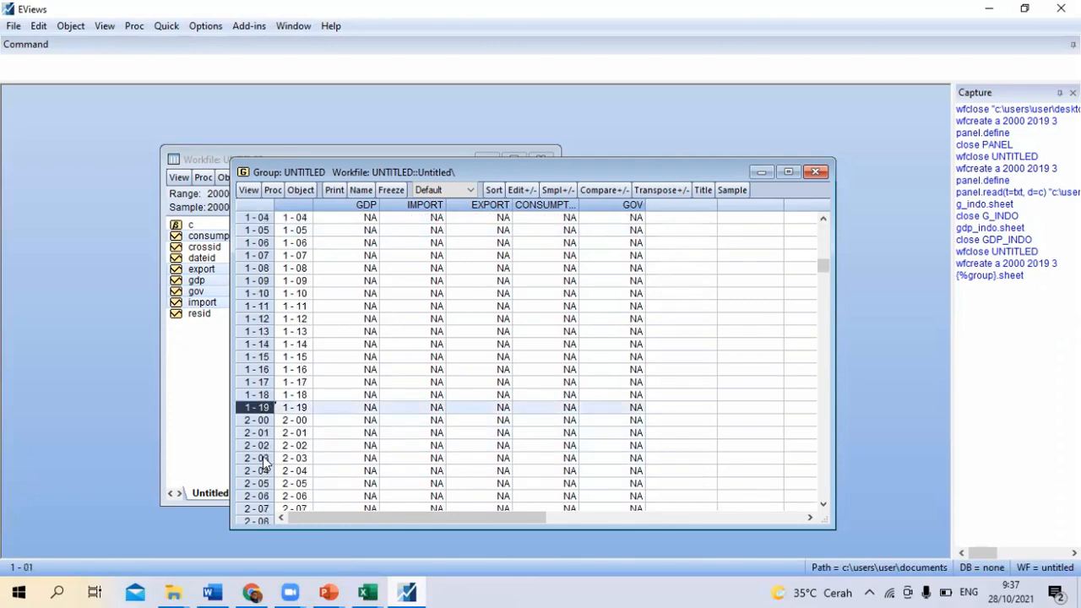
scroll(263, 456, "down", 4)
scroll(268, 448, "up", 9)
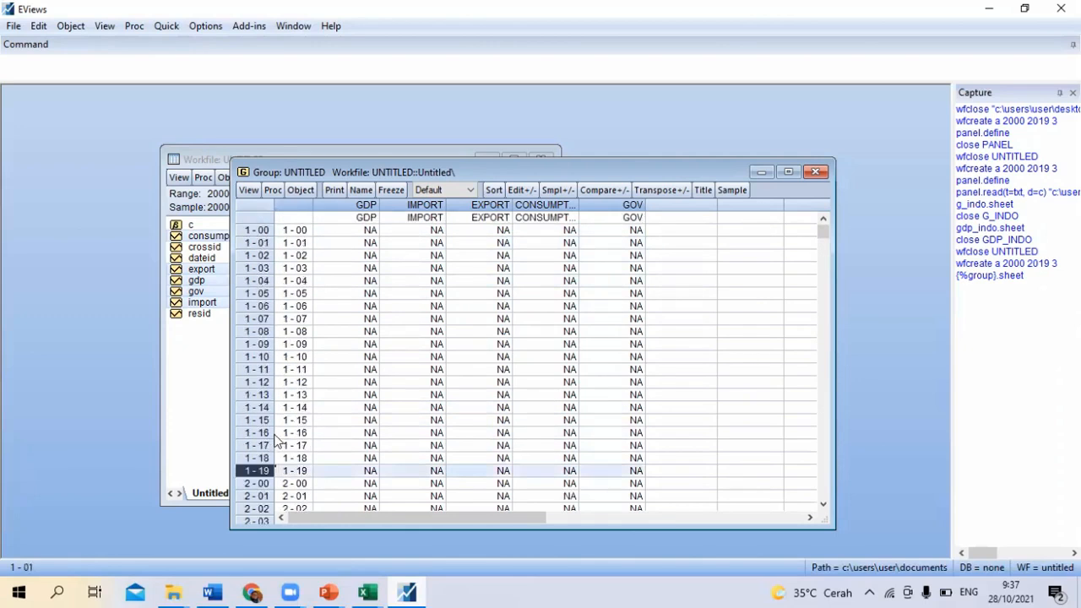
Arrange the workfile and group windows so both are accessible, and fit the group's column widths to their contents
left_click_drag(353, 168, 489, 138)
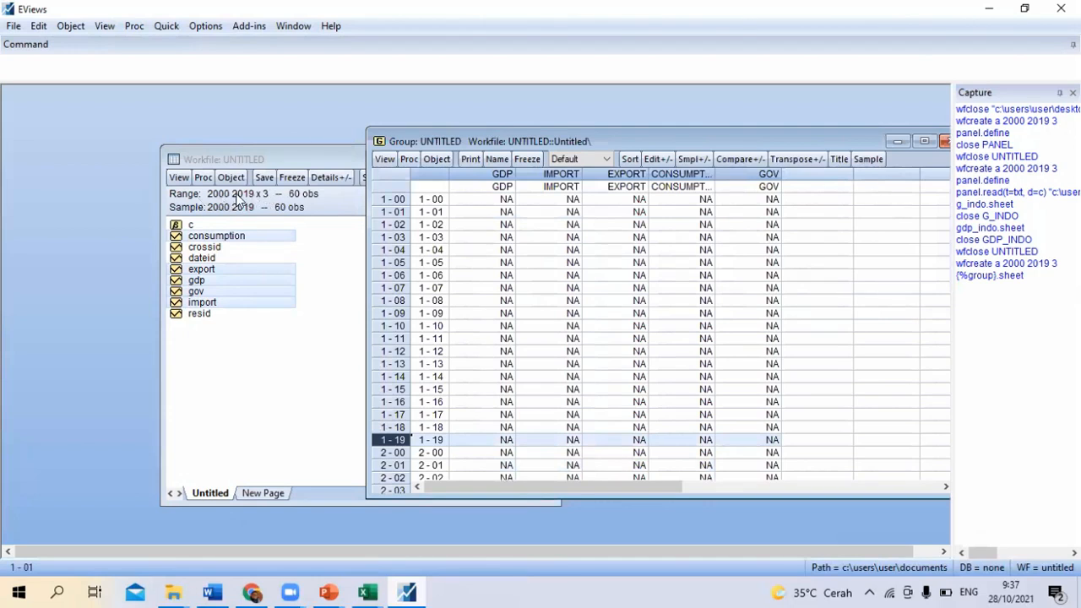
left_click_drag(267, 157, 205, 159)
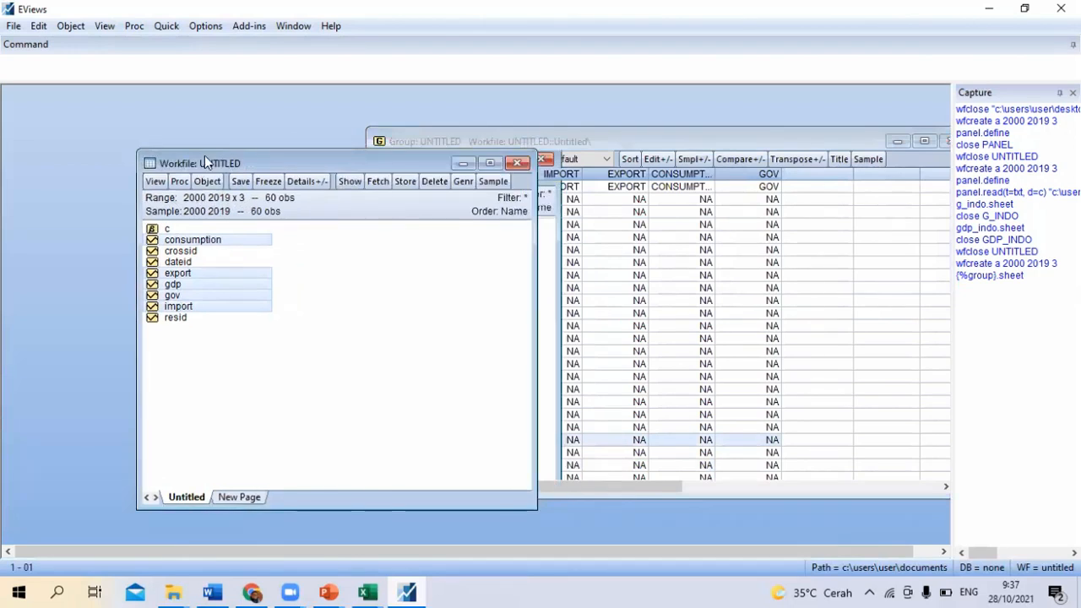
left_click(592, 137)
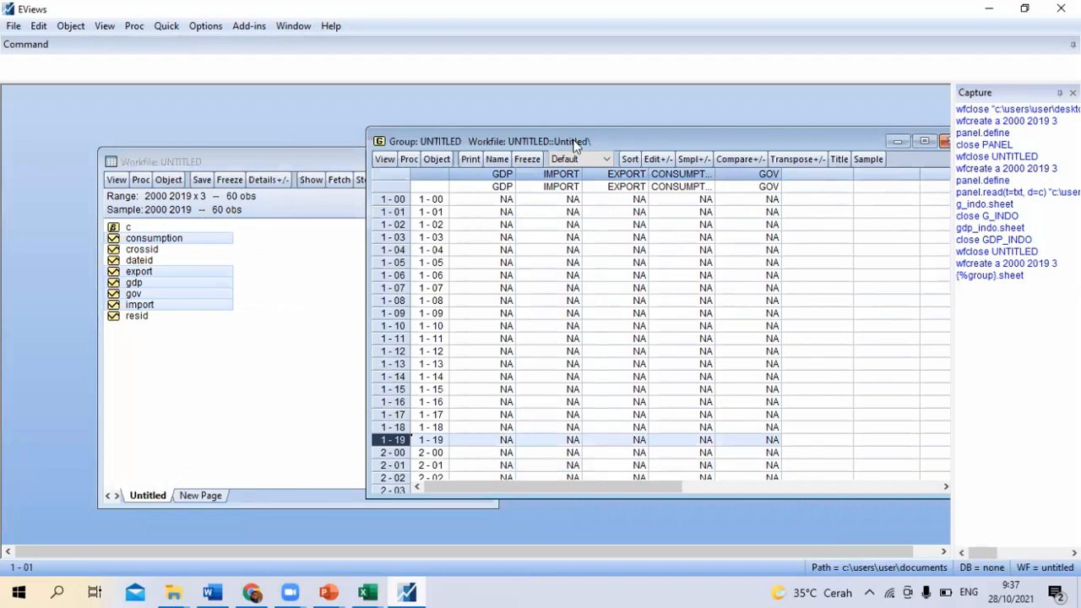
left_click_drag(592, 138, 478, 138)
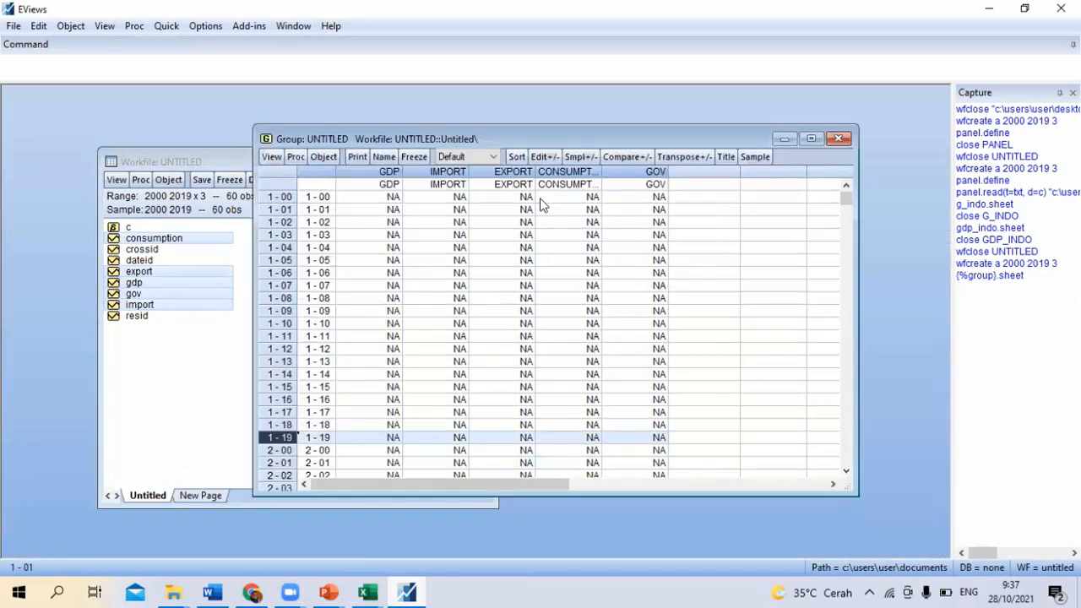
double_click(602, 172)
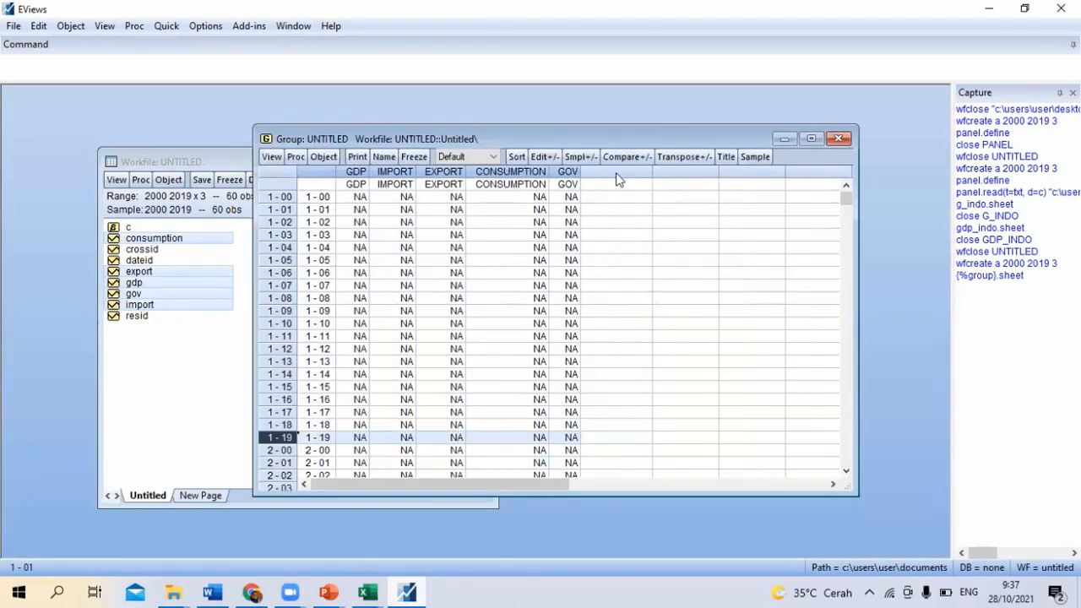
Check the order of the GDP, IMPORT, EXPORT and CONSUMPTION columns along the group's first observation
left_click(355, 198)
left_click(403, 199)
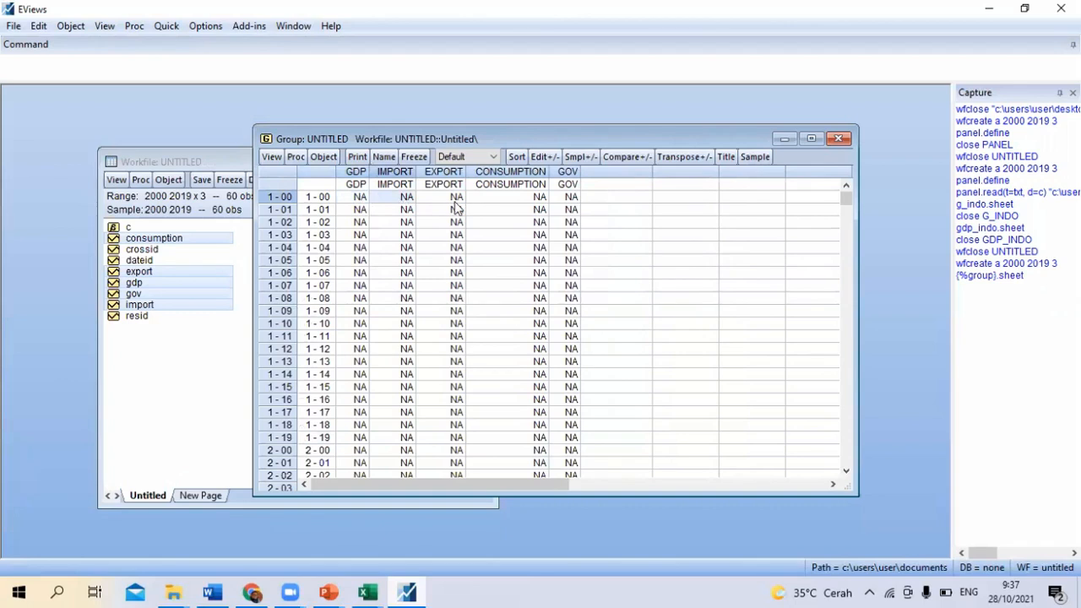
left_click(458, 200)
left_click(531, 200)
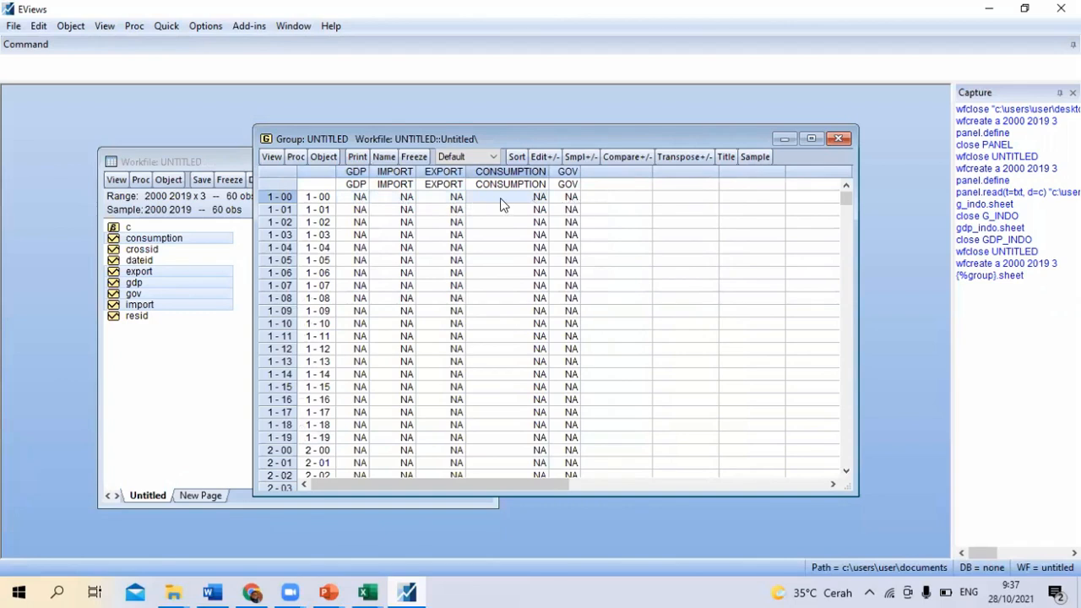
Switch to the Data Latihan workbook in Excel and copy the GDP, M, X, C and G values in C2:G61 of the PanelData sheet
left_click(368, 593)
left_click(536, 519)
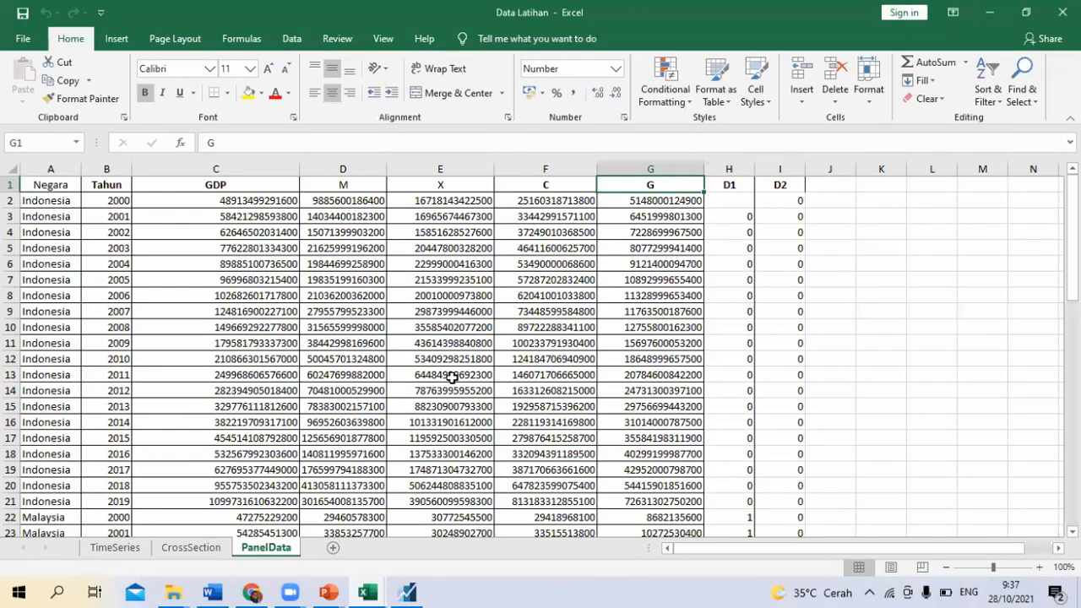
left_click(257, 207)
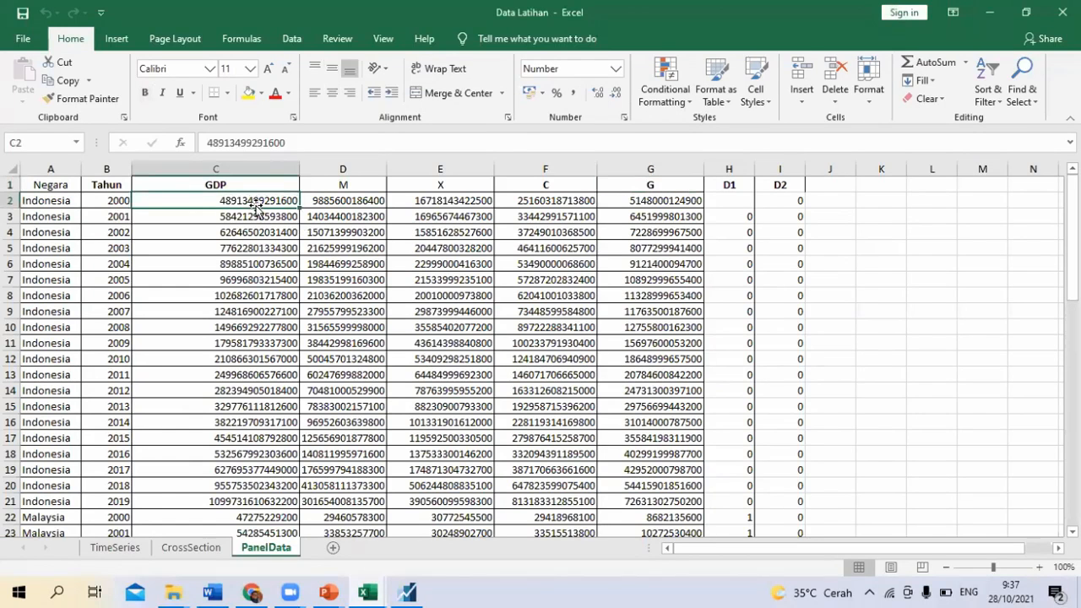
key("shift+Right")
key("shift+Right")
key("shift+Right")
key("shift+Right")
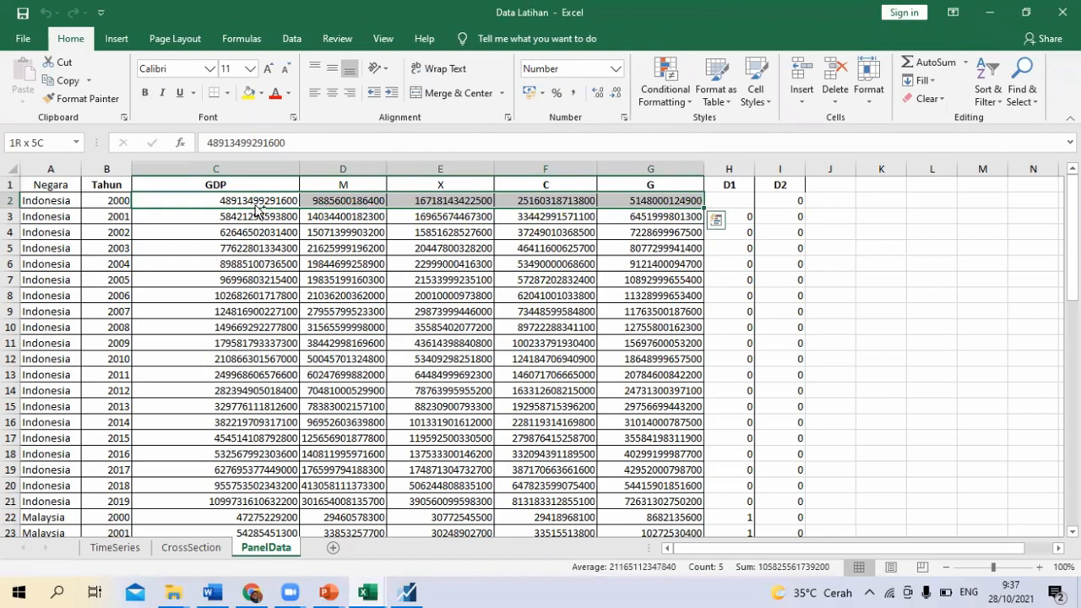
key("ctrl+shift+Down")
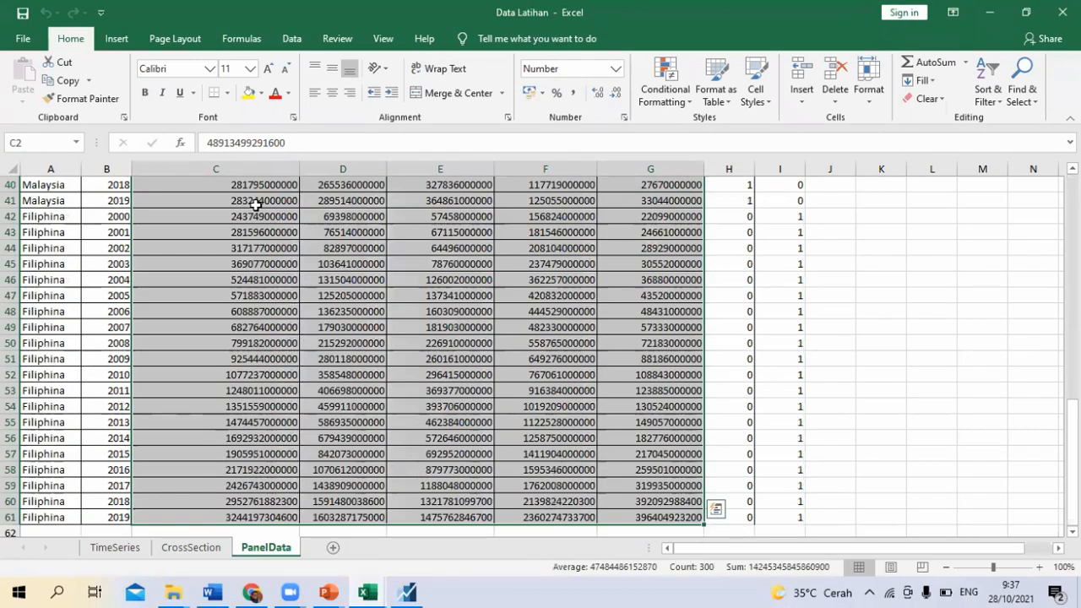
key("ctrl+c")
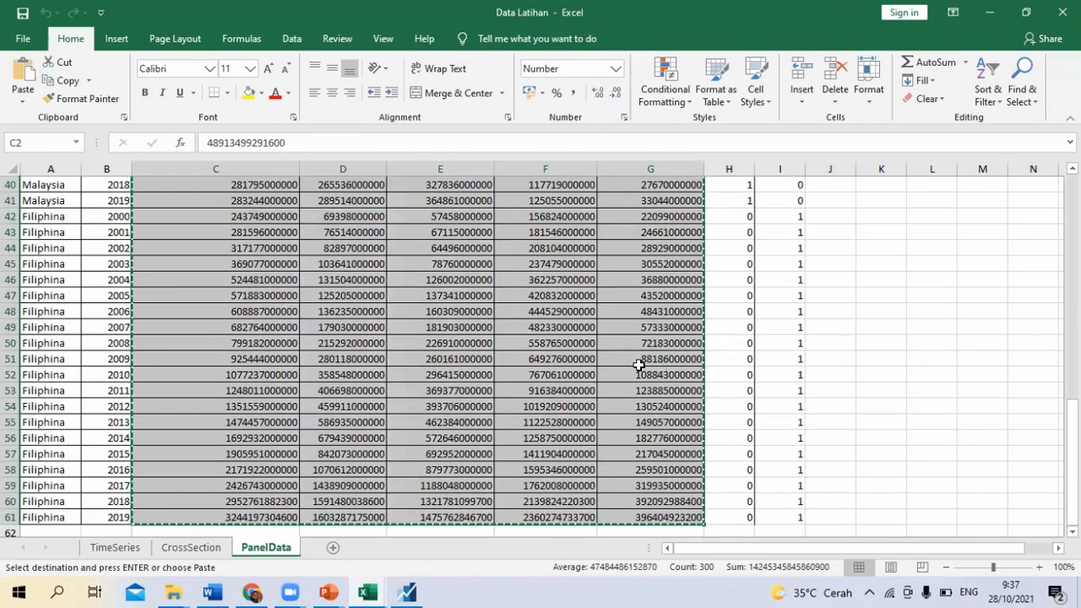
scroll(631, 397, "up", 13)
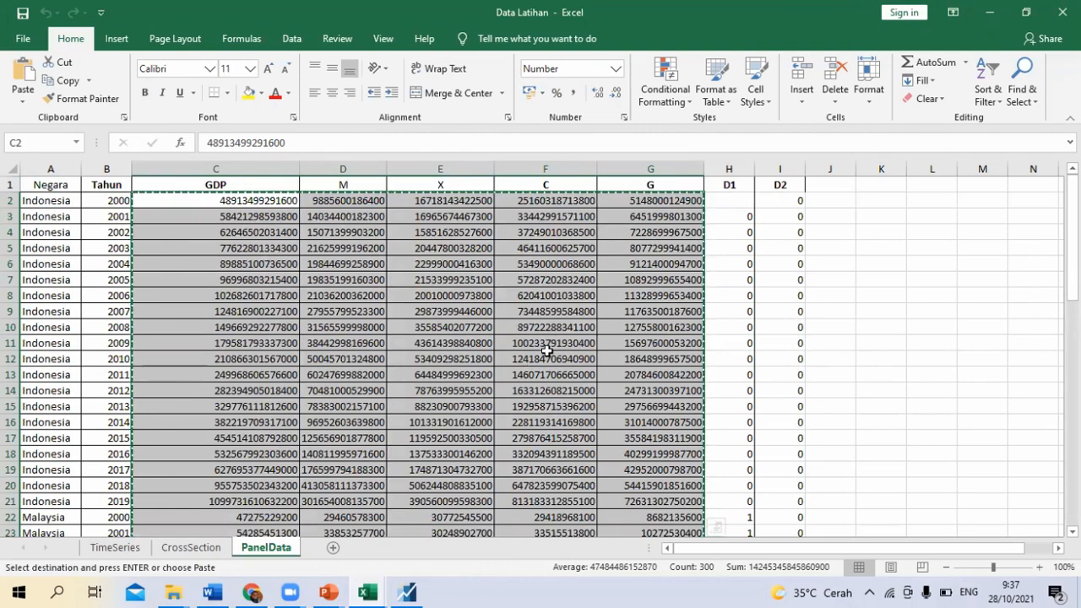
Switch back to EViews and paste the copied data into the group, starting at the GDP cell of observation 1 - 00
left_click(407, 593)
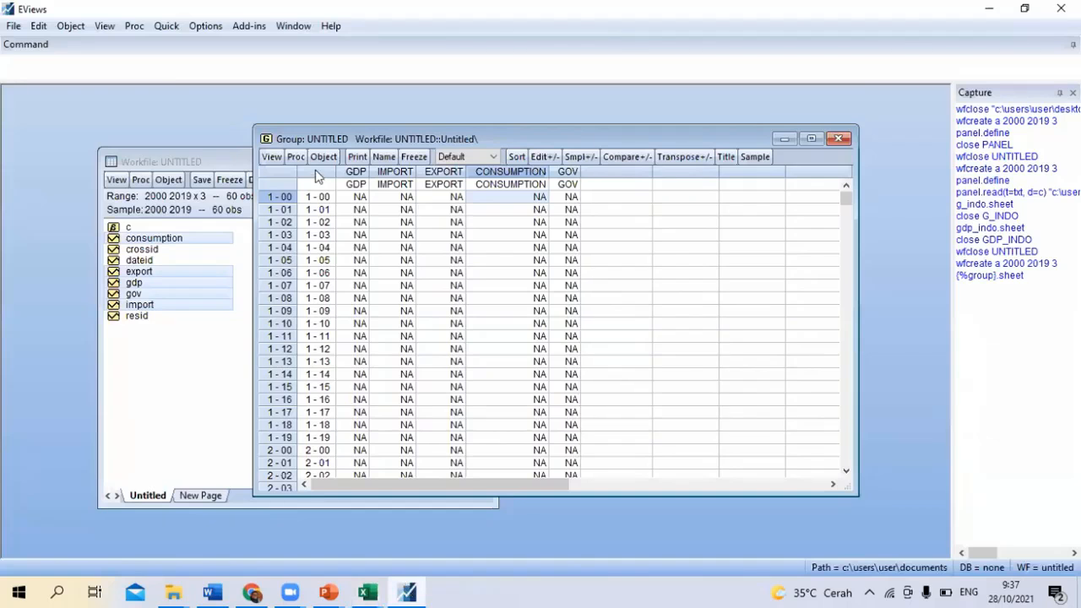
left_click(359, 199)
right_click(359, 201)
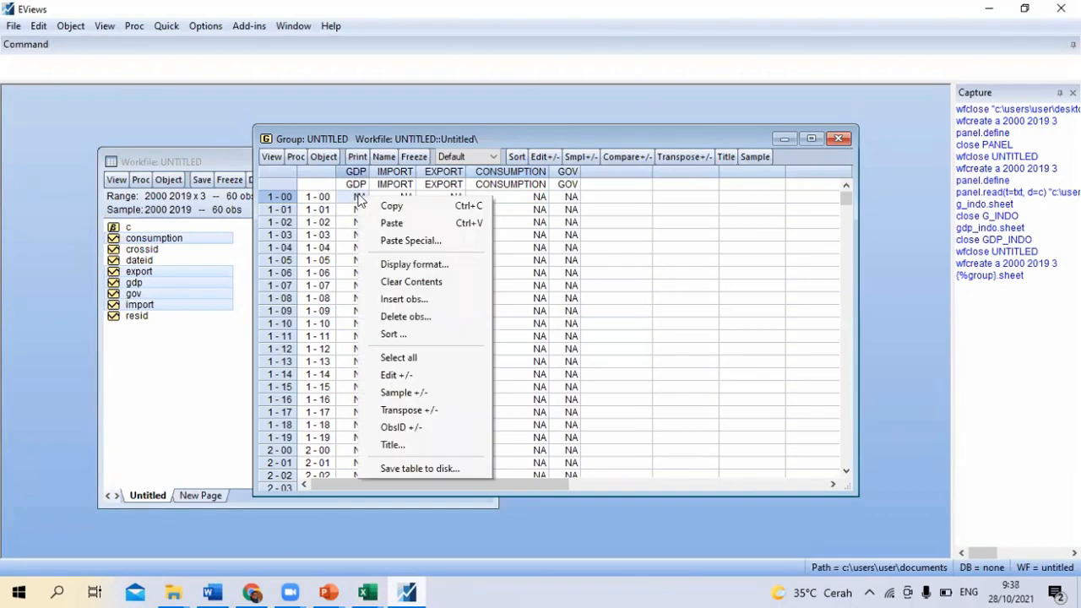
left_click(390, 226)
left_click(525, 367)
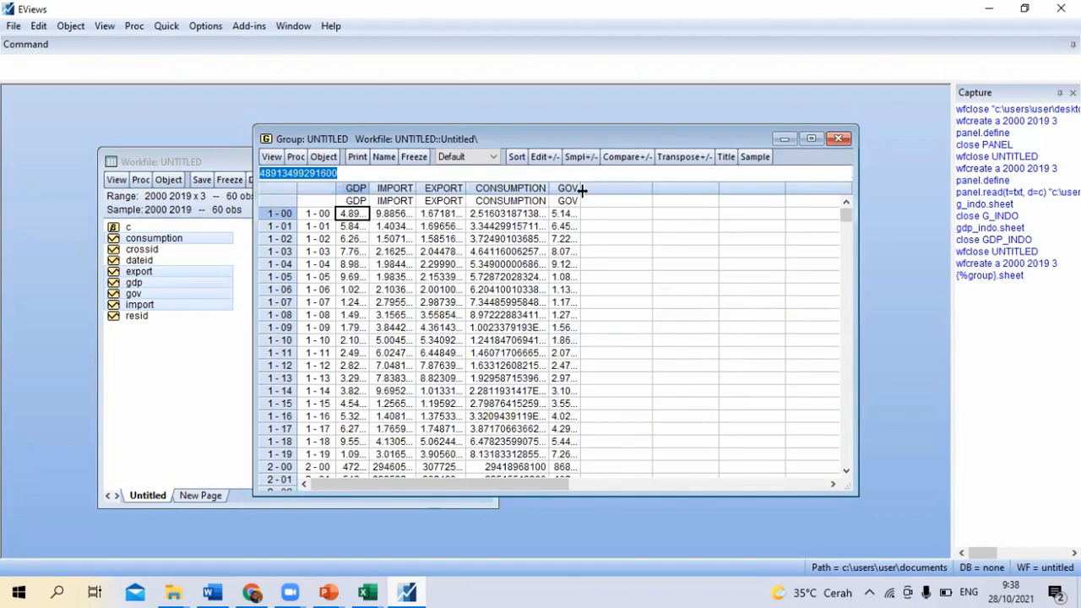
Close the untitled group window, confirm deleting the group, and clear the series selection in the workfile
left_click(837, 139)
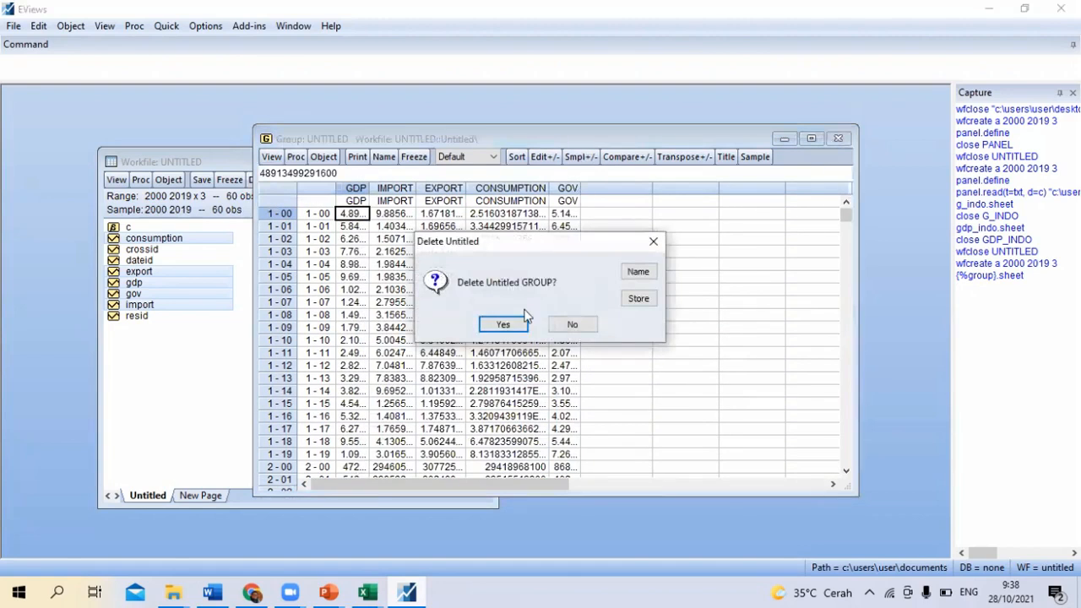
left_click(503, 324)
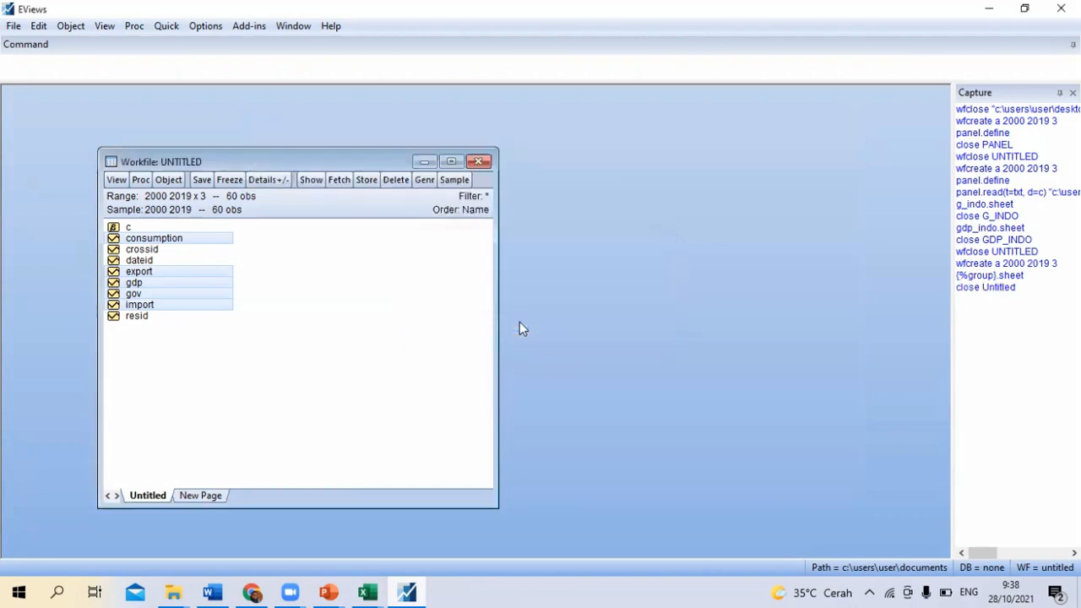
left_click(246, 304)
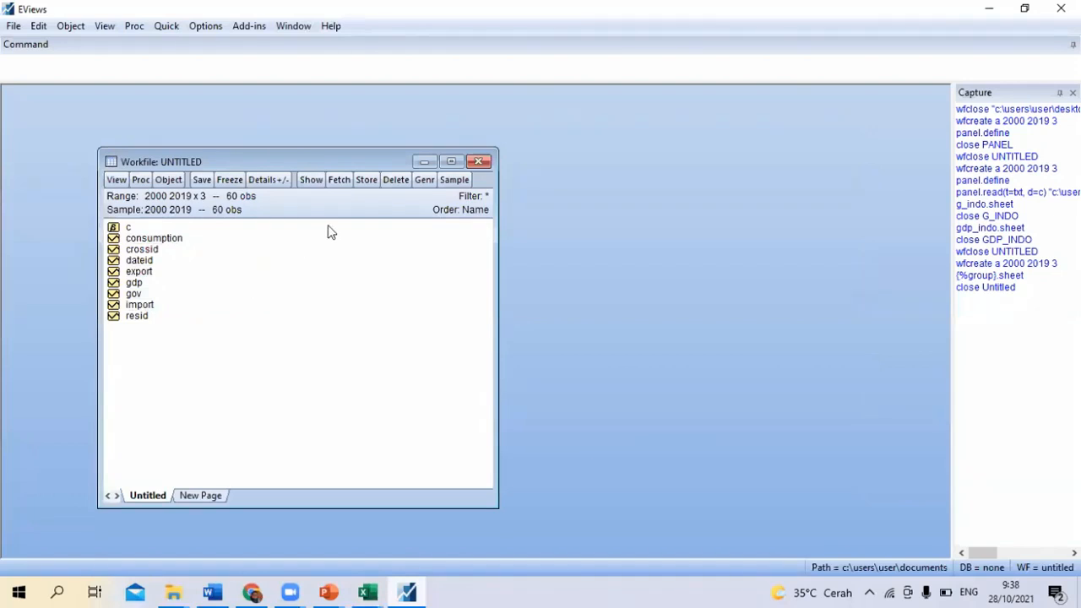
Generate the log series of GDP over the sample 2000 2019 with the equation lngdp=log(gdp)
left_click(424, 180)
type("ln")
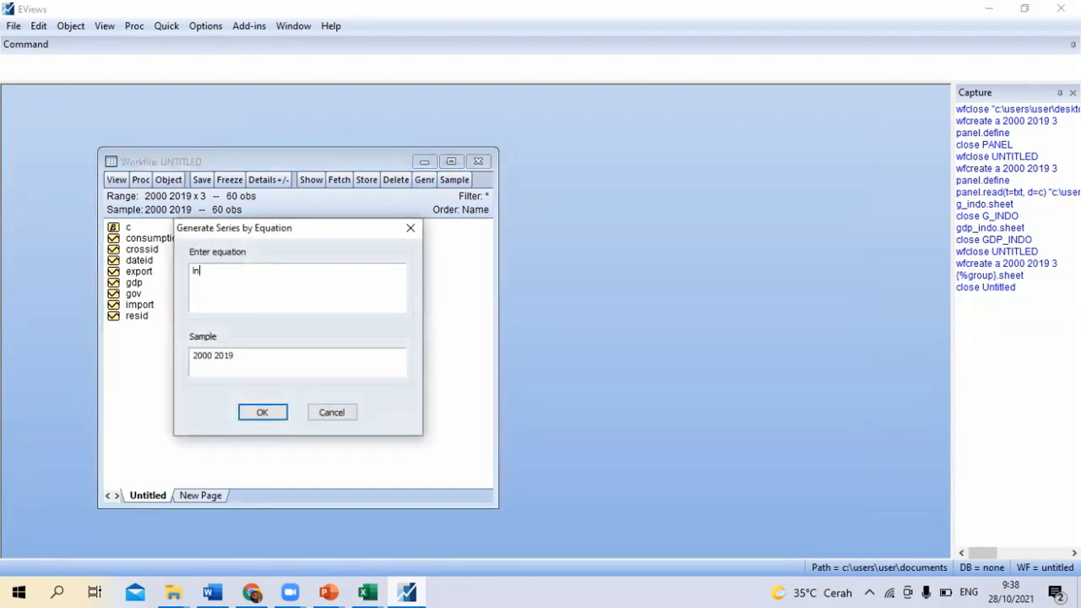
type("gdp=log(")
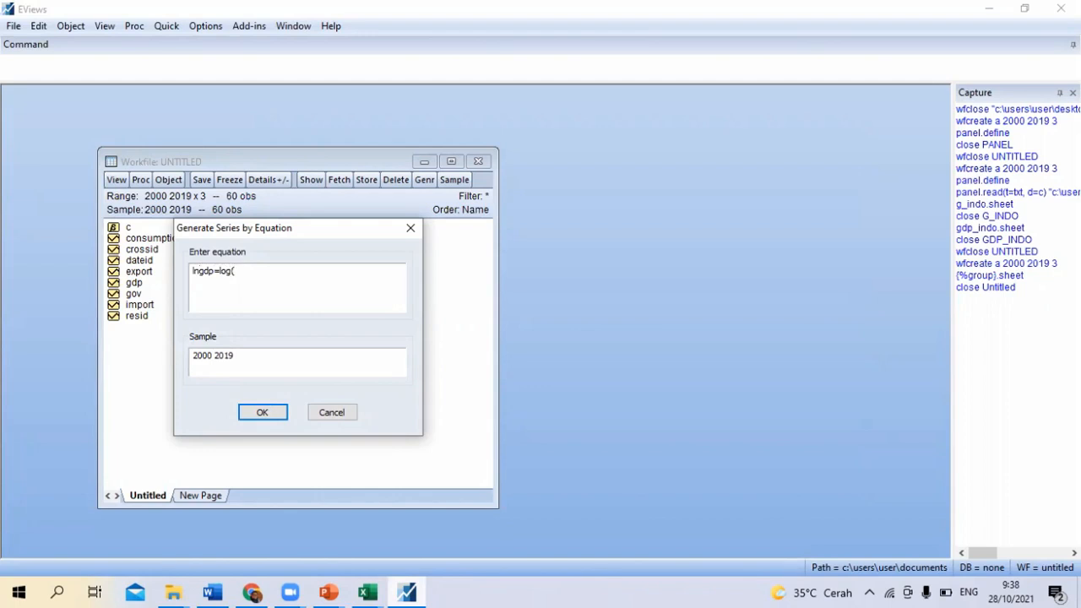
type("gdp)")
key("Return")
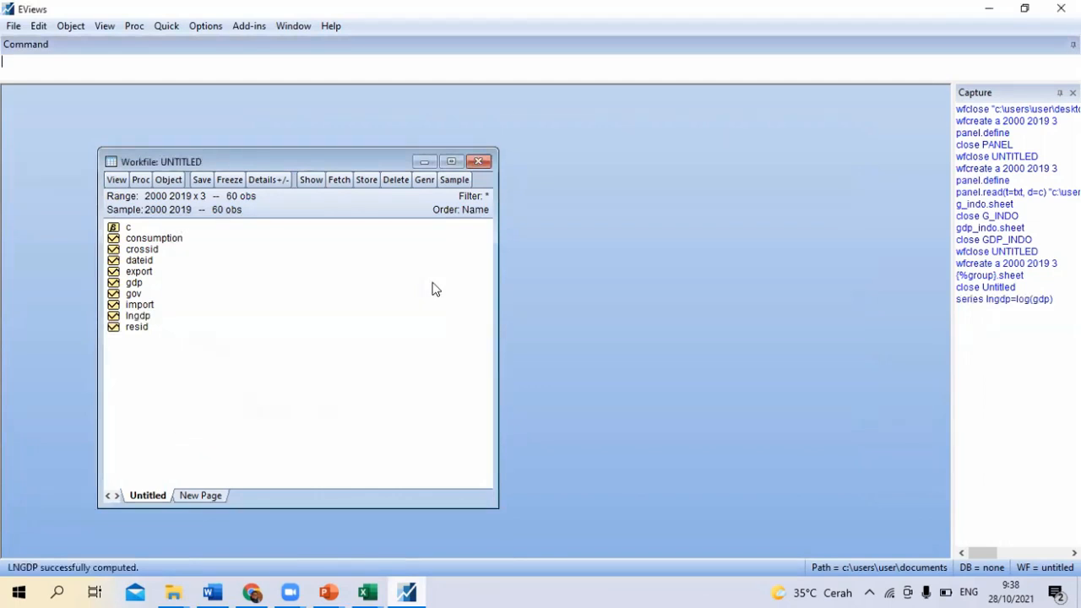
Generate the log series of imports with the equation lnimport=log(import)
left_click(422, 180)
type("ln")
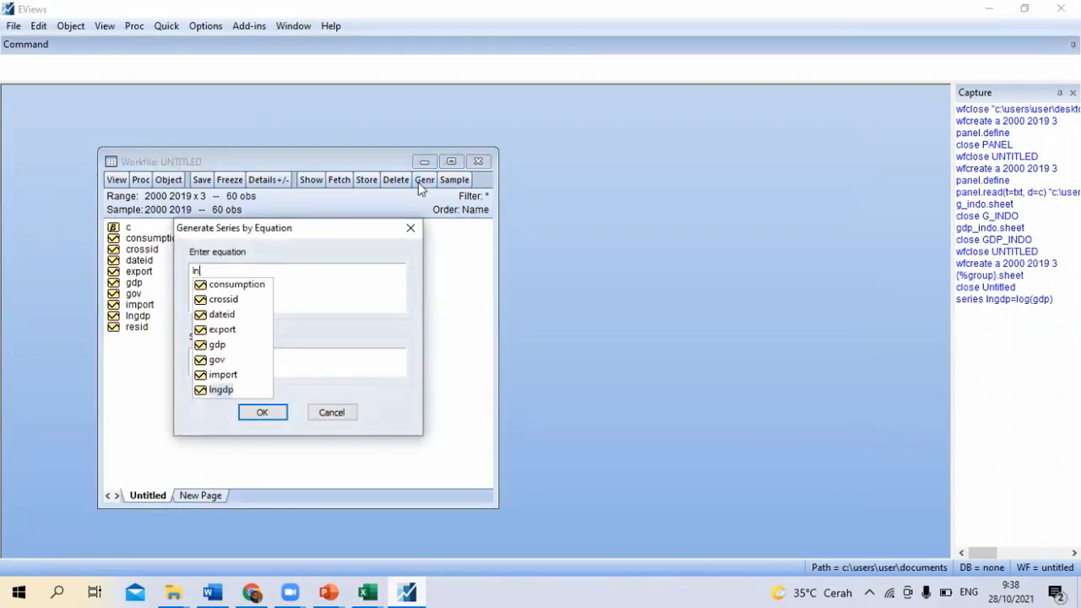
type("imp")
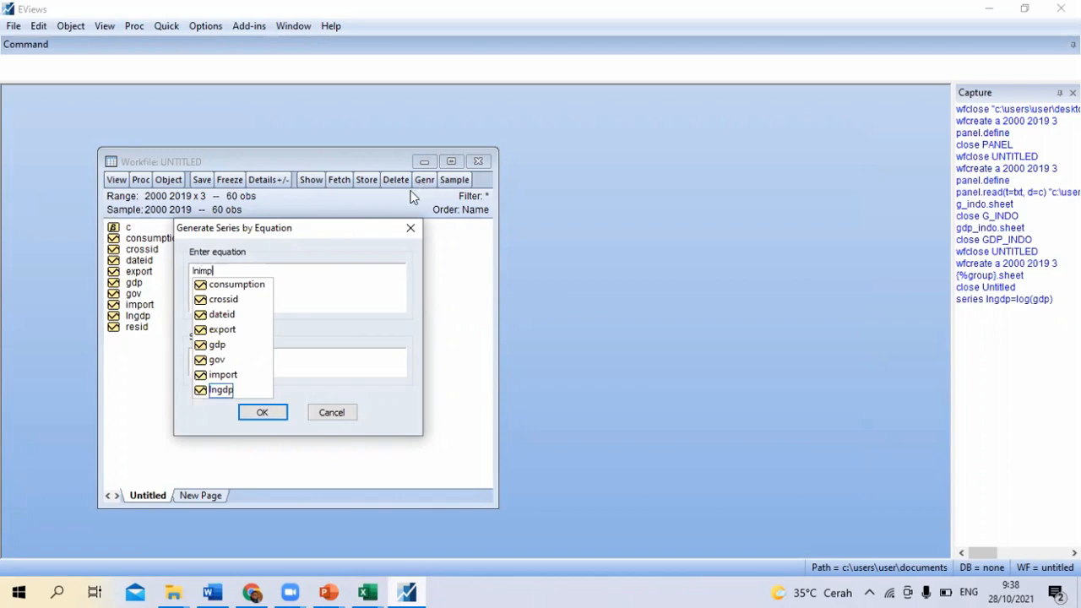
type("ort=log")
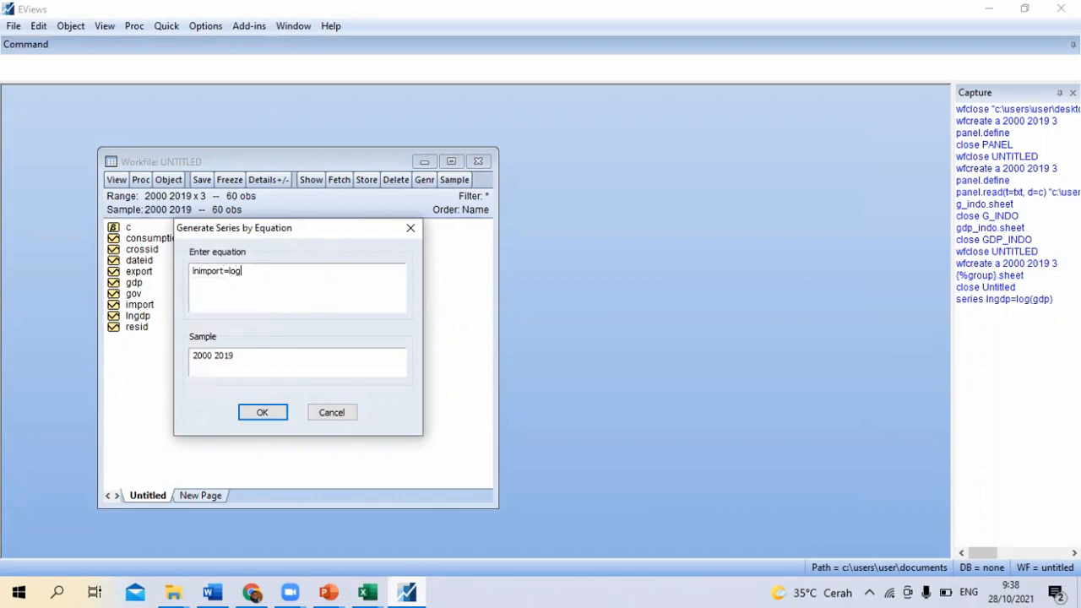
type("(import")
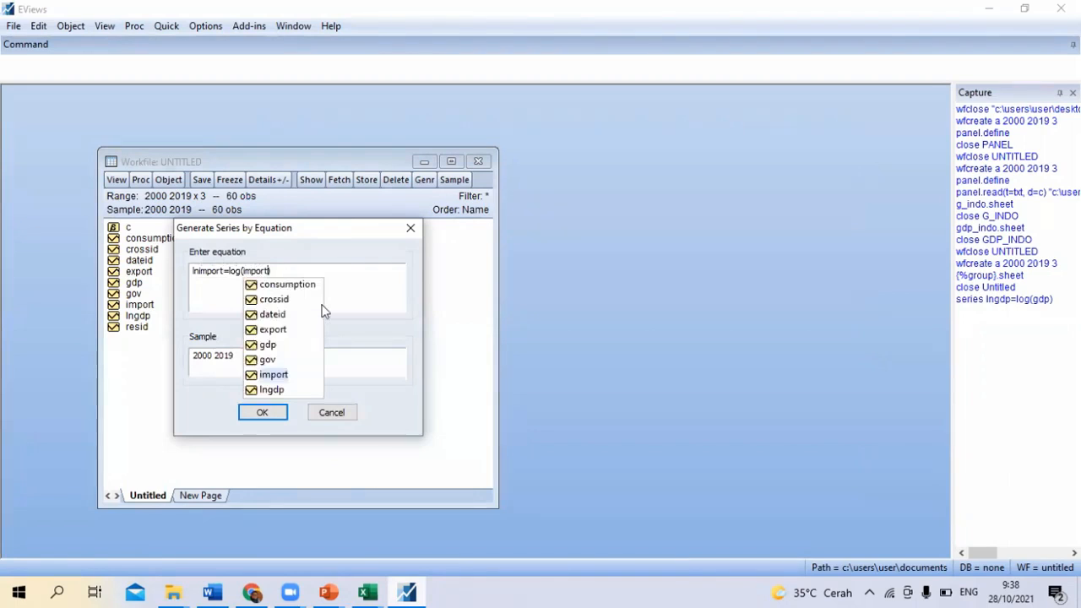
left_click(275, 378)
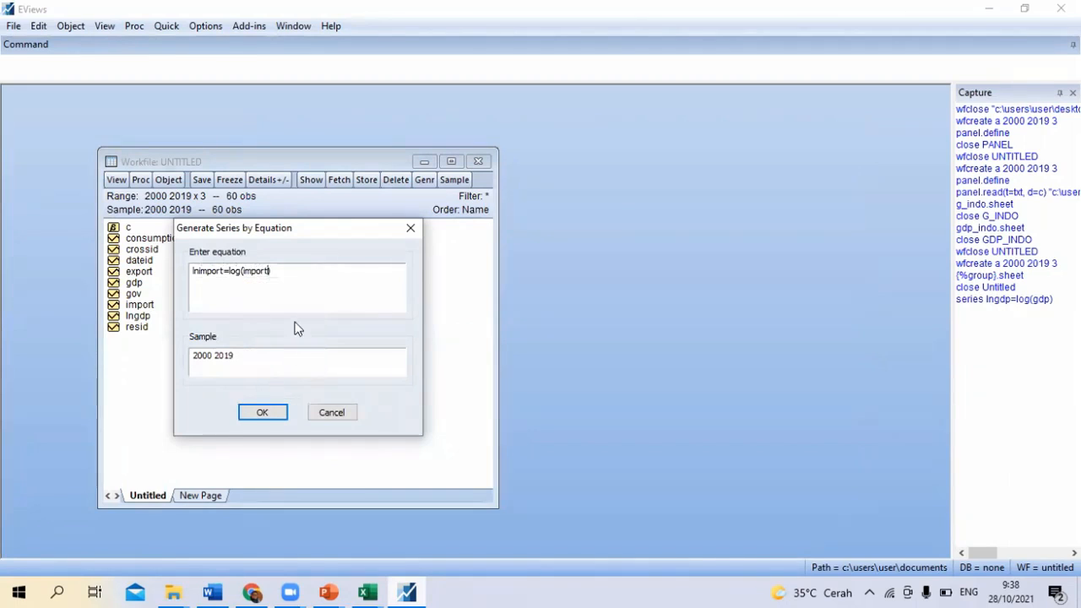
key("Return")
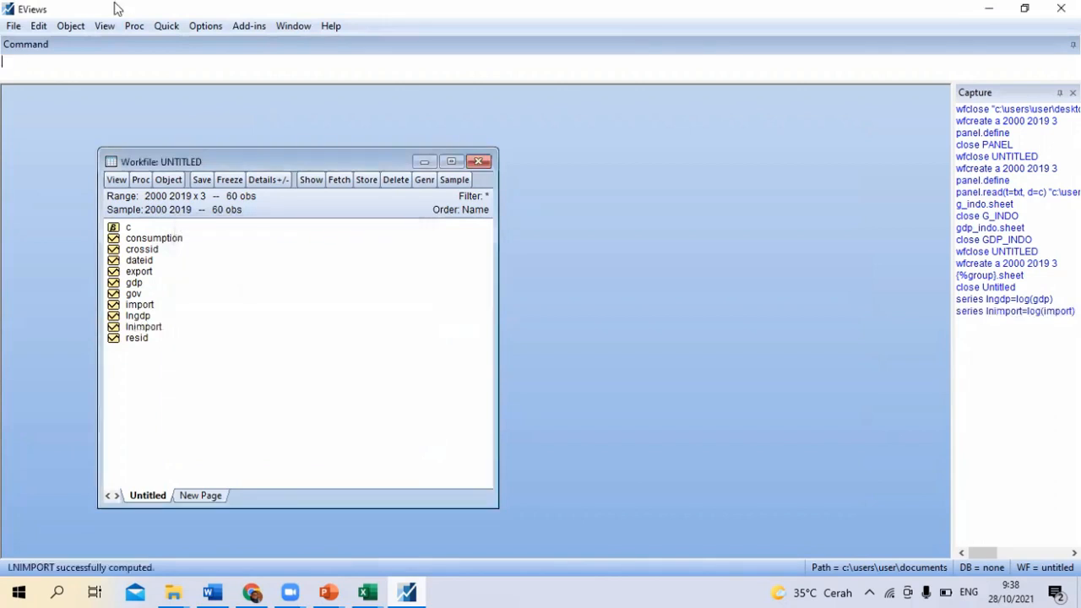
Generate the log series of exports with the equation lnexport=log(export)
left_click(424, 179)
type("e")
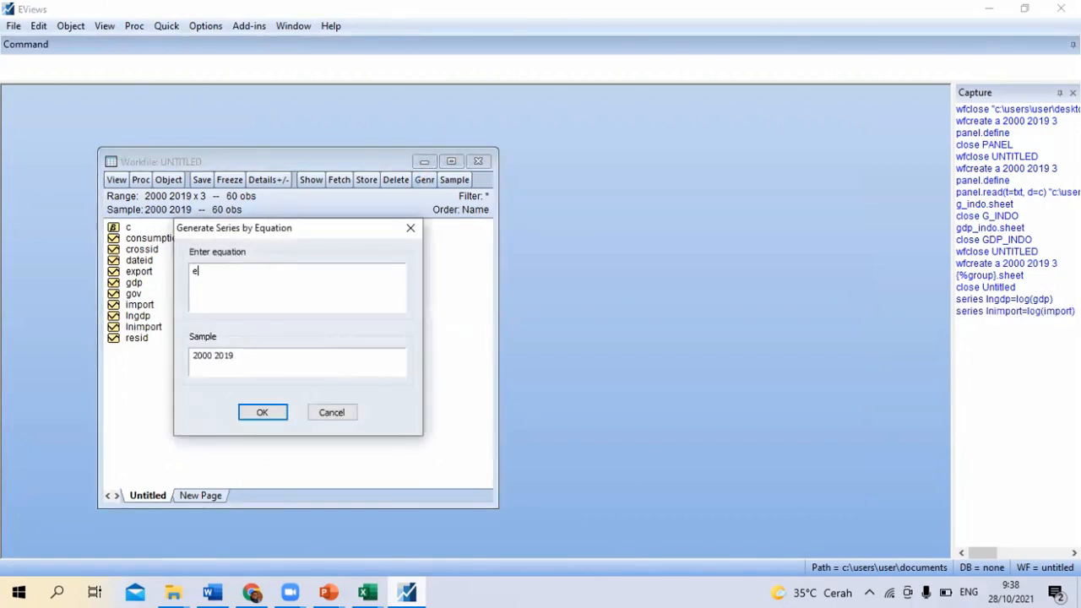
type("xport")
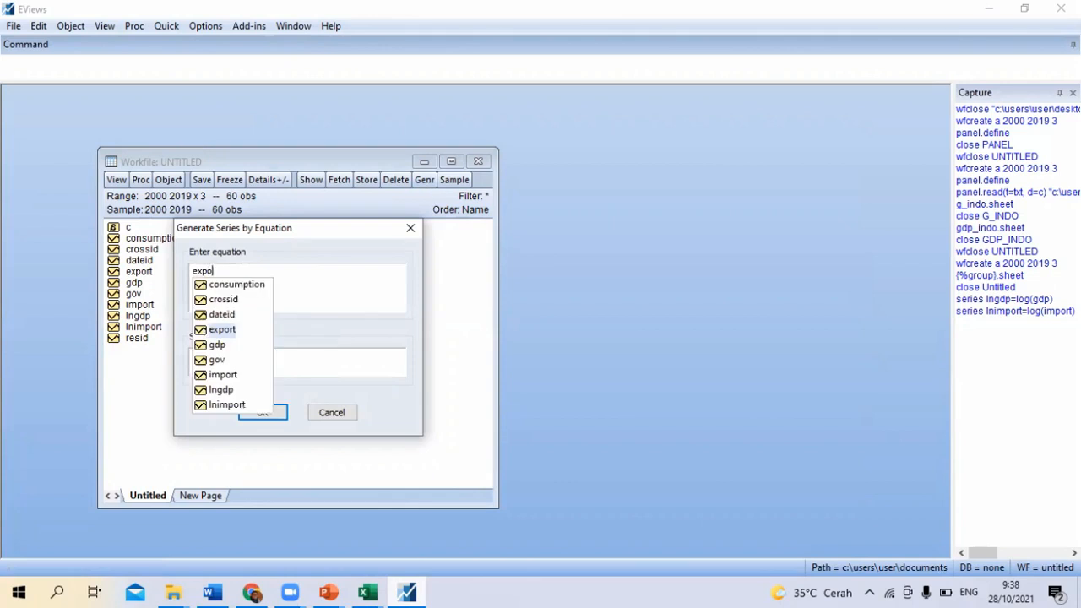
left_click(193, 270)
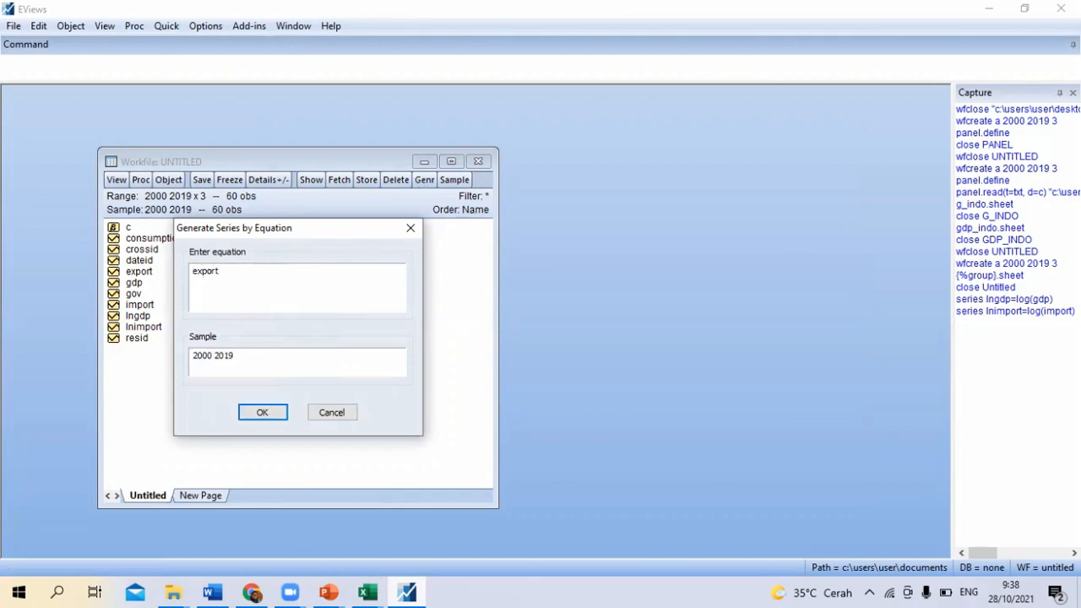
type("ln")
left_click(227, 271)
type("=log(export")
key("Return")
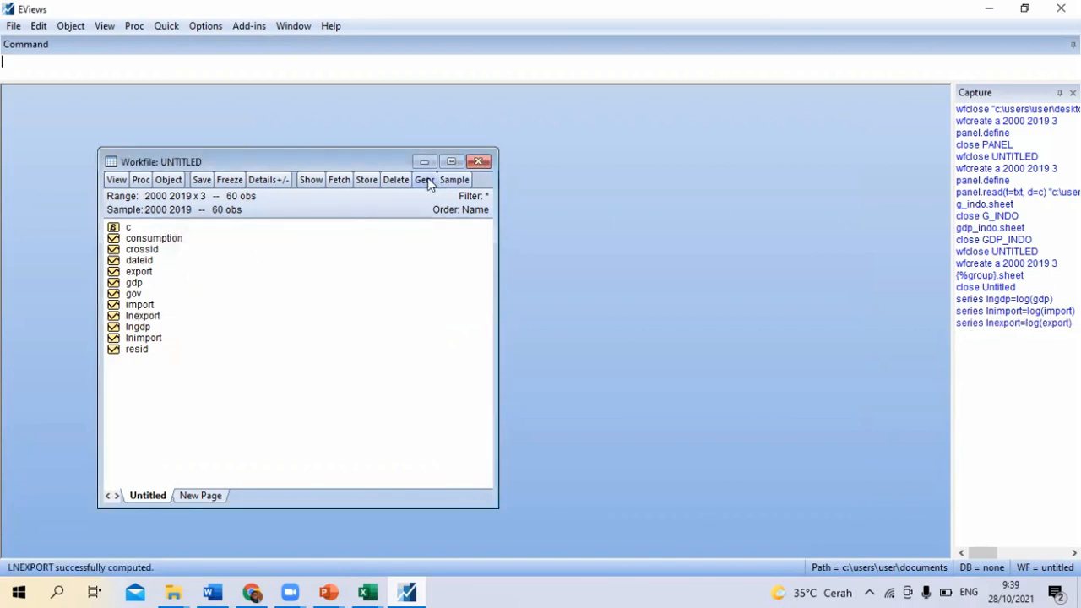
Generate the log series of consumption with the equation lnconsumption=log(consumption)
left_click(425, 181)
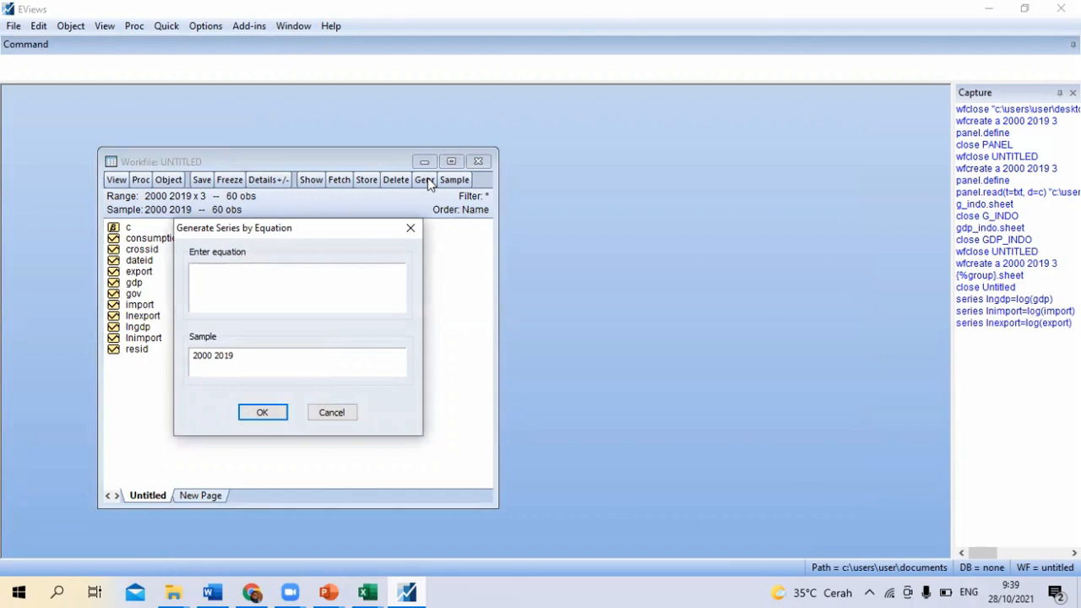
type("cons")
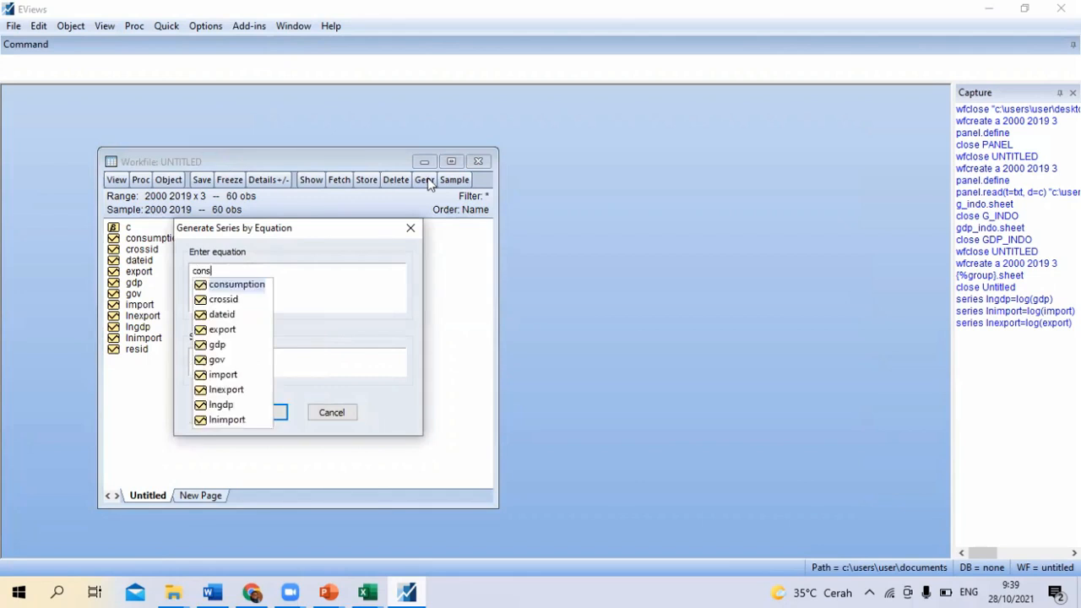
key("Return")
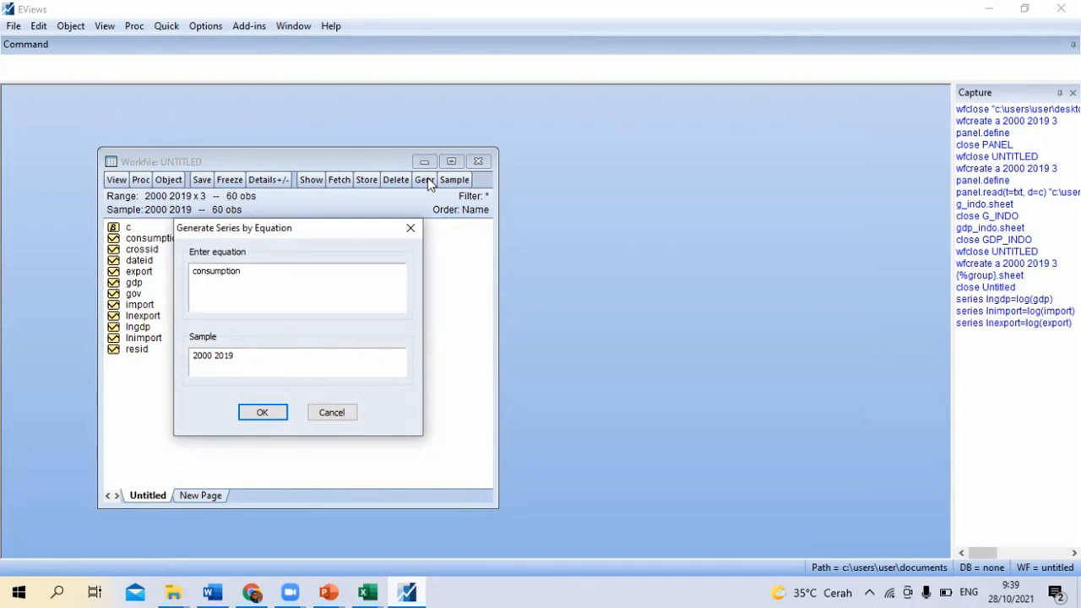
key("shift+Home")
key("Home")
type("ln")
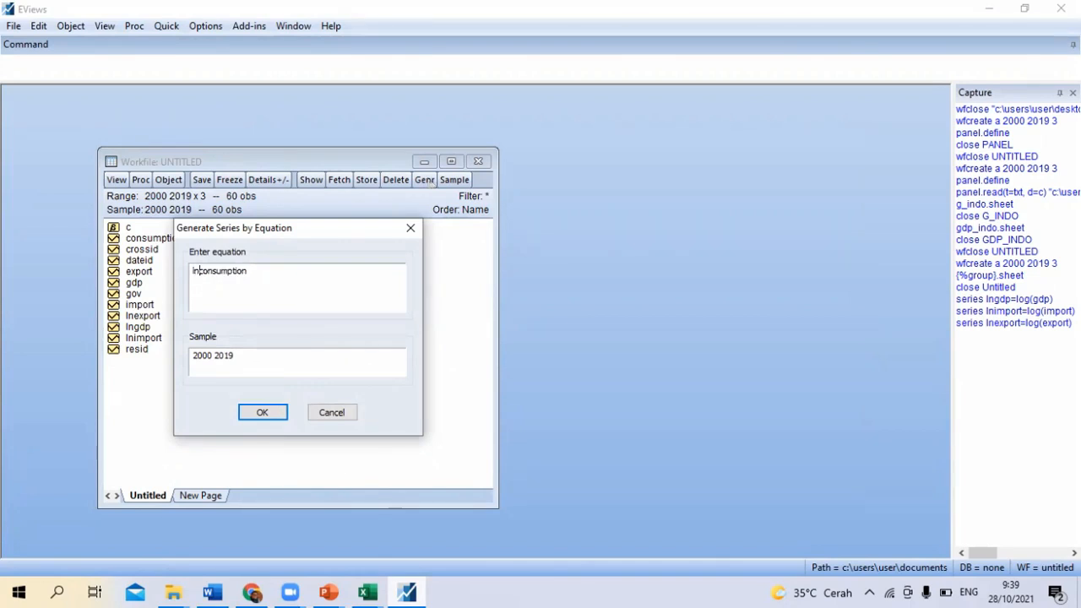
type("=log()")
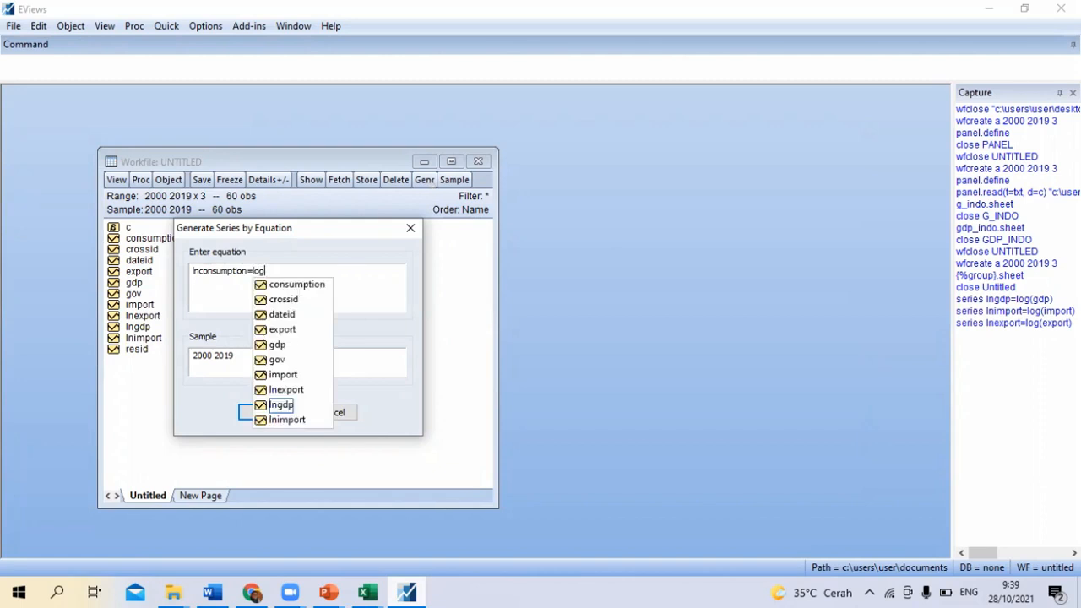
type("consumption")
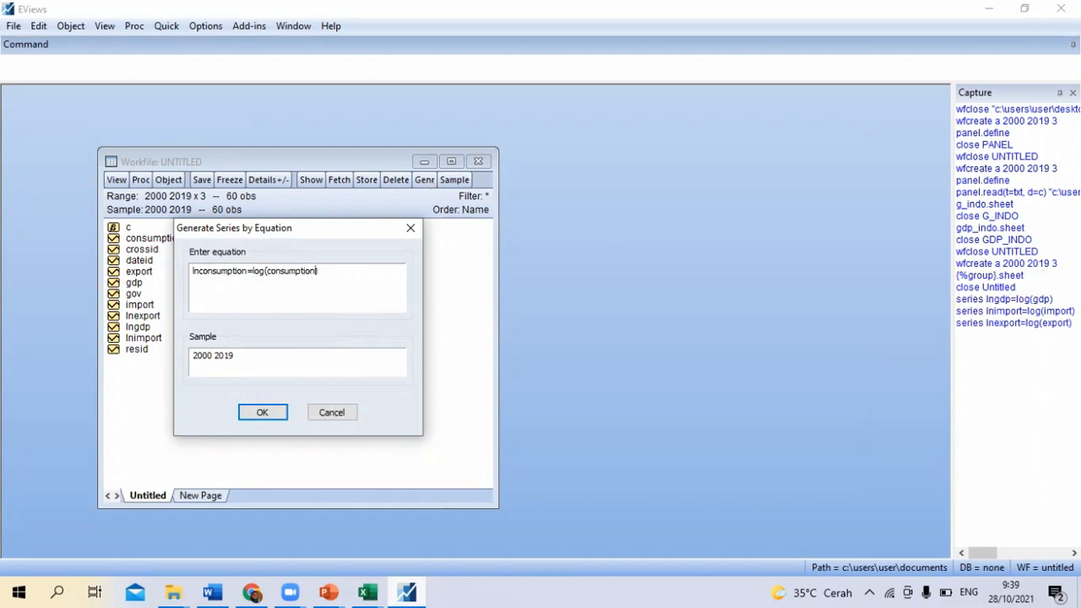
key("Return")
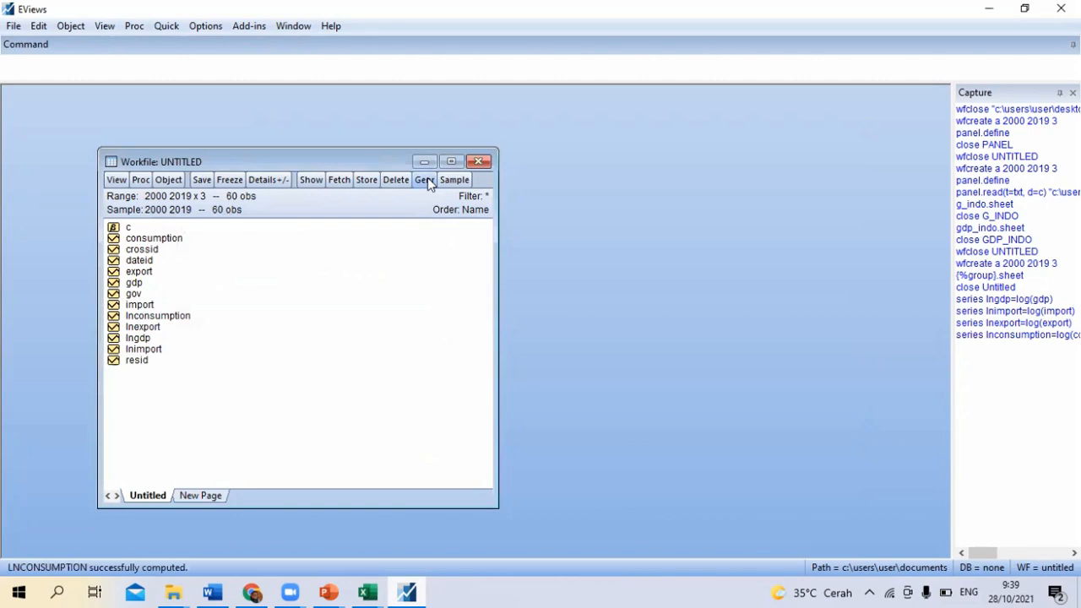
Generate the log series of government spending with the equation lngov=log(gov), and select a log series in the workfile list
left_click(424, 180)
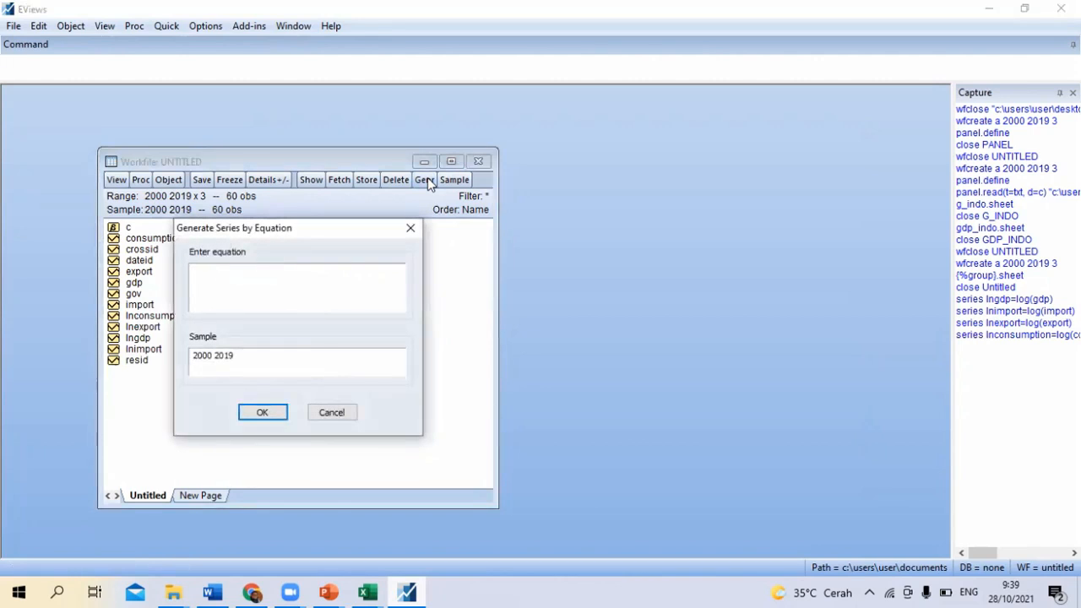
type("lngov=log()gov")
key("Return")
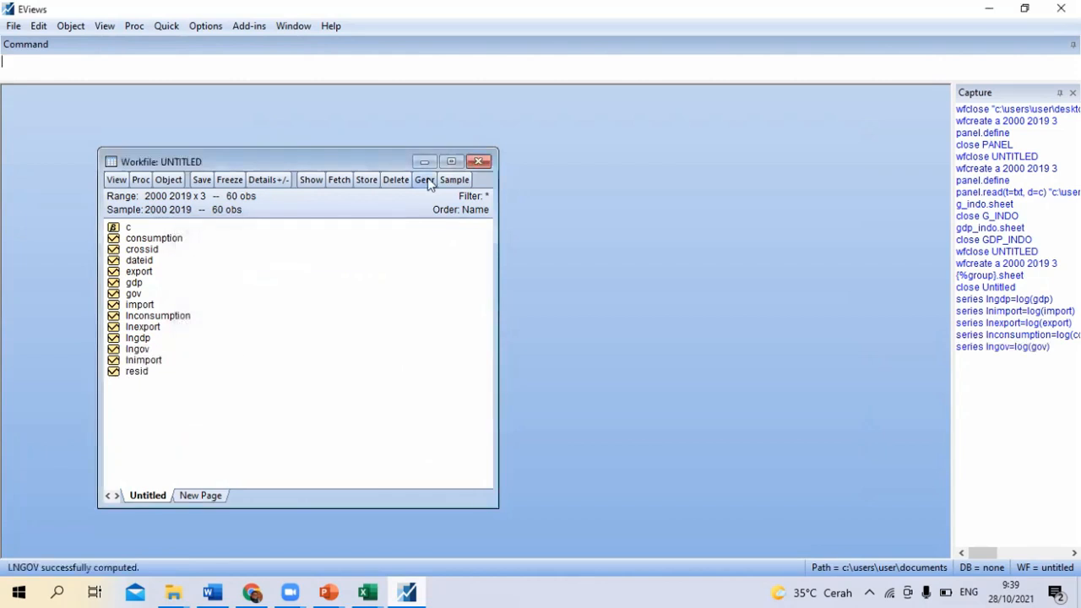
left_click(146, 330)
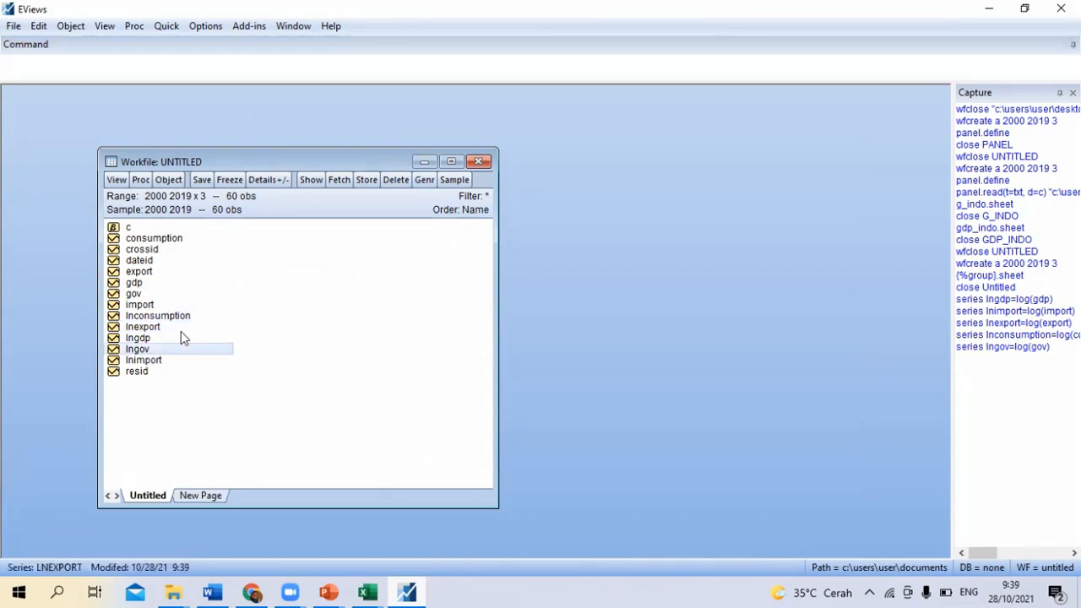
Start a new equation estimation and check its panel effects options before returning to the specification
left_click(165, 26)
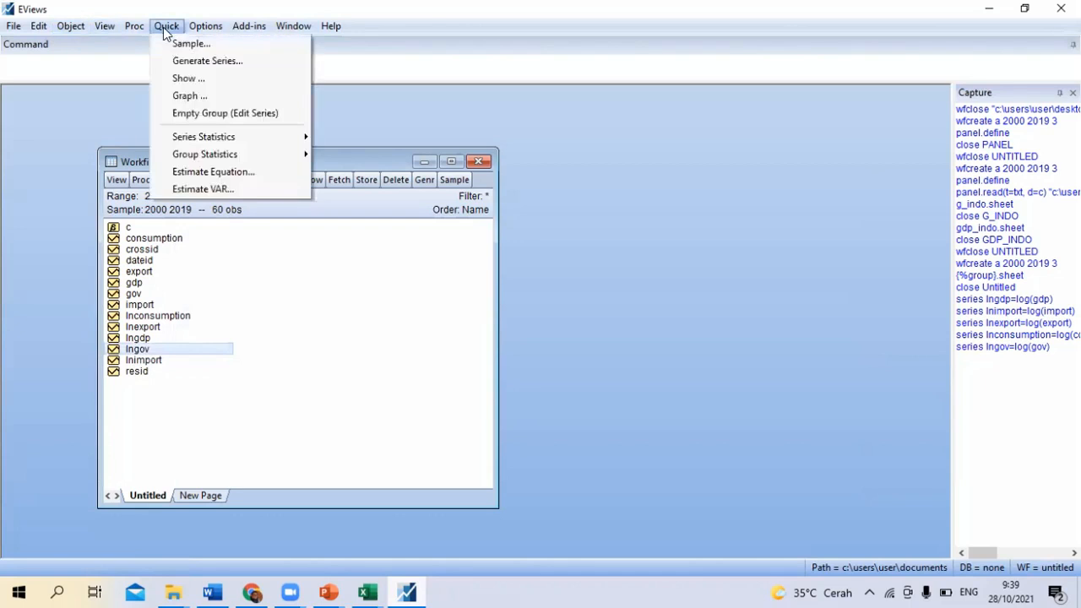
left_click(214, 173)
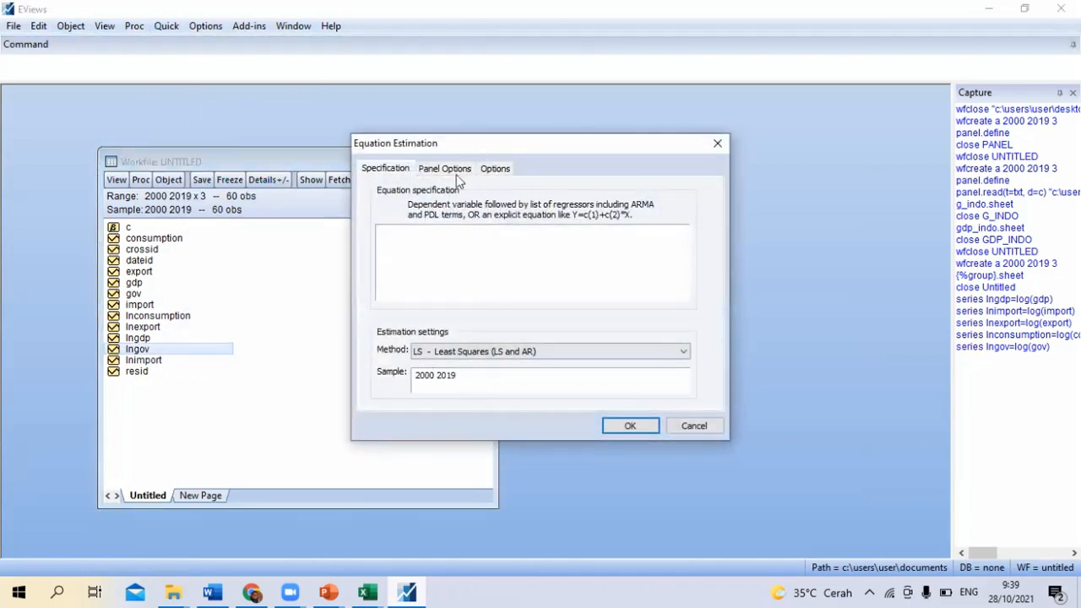
left_click_drag(467, 144, 434, 211)
left_click(413, 236)
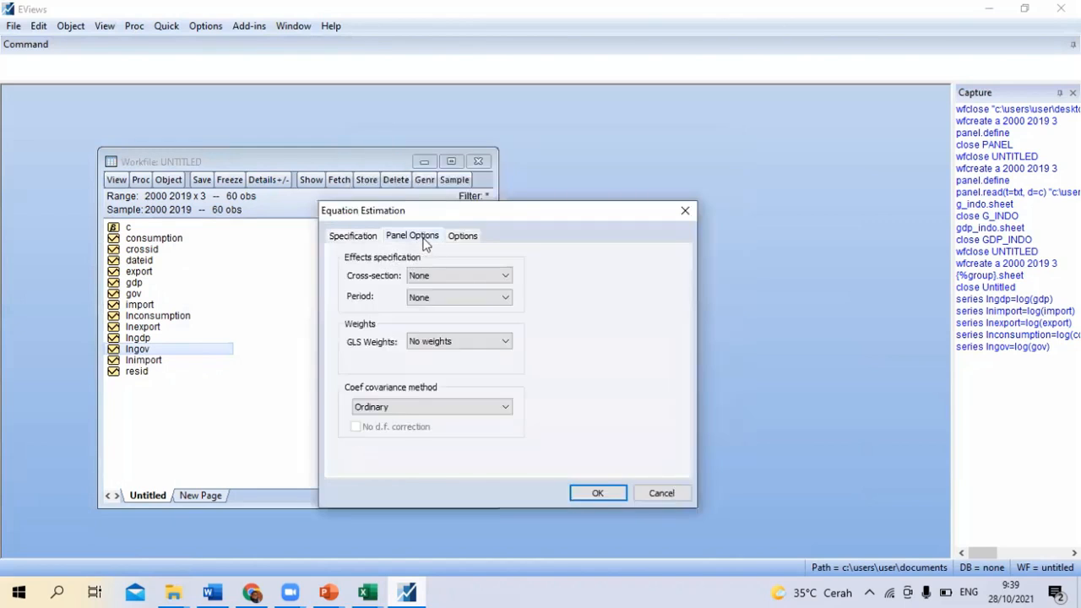
left_click(352, 236)
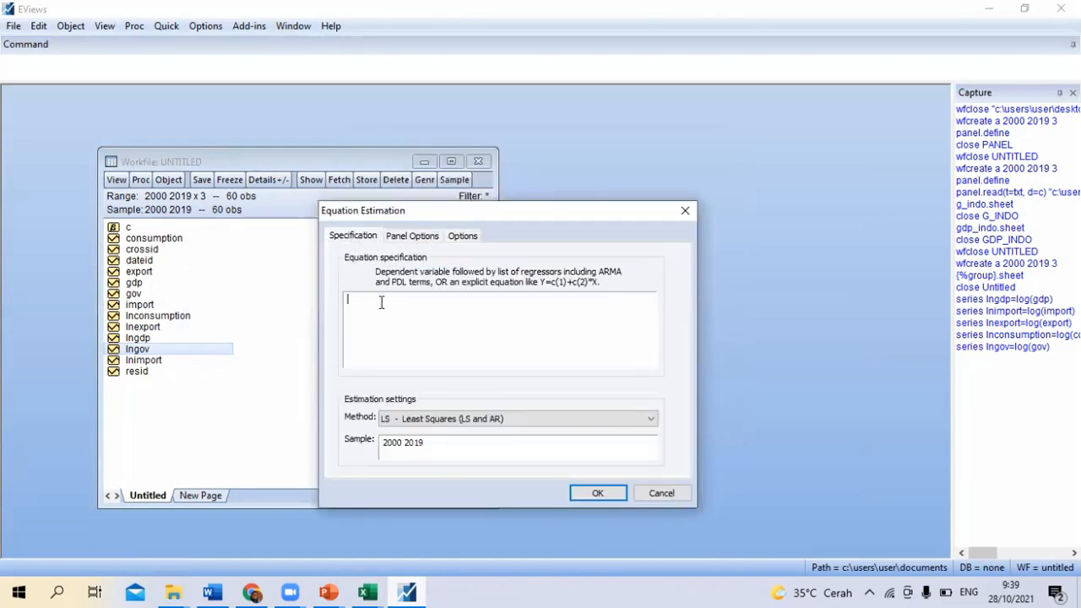
Estimate a least squares equation with lngdp as dependent variable and c, lnconsumption, lngov, lnimport and lnexport as regressors
type("lngdp c lnc")
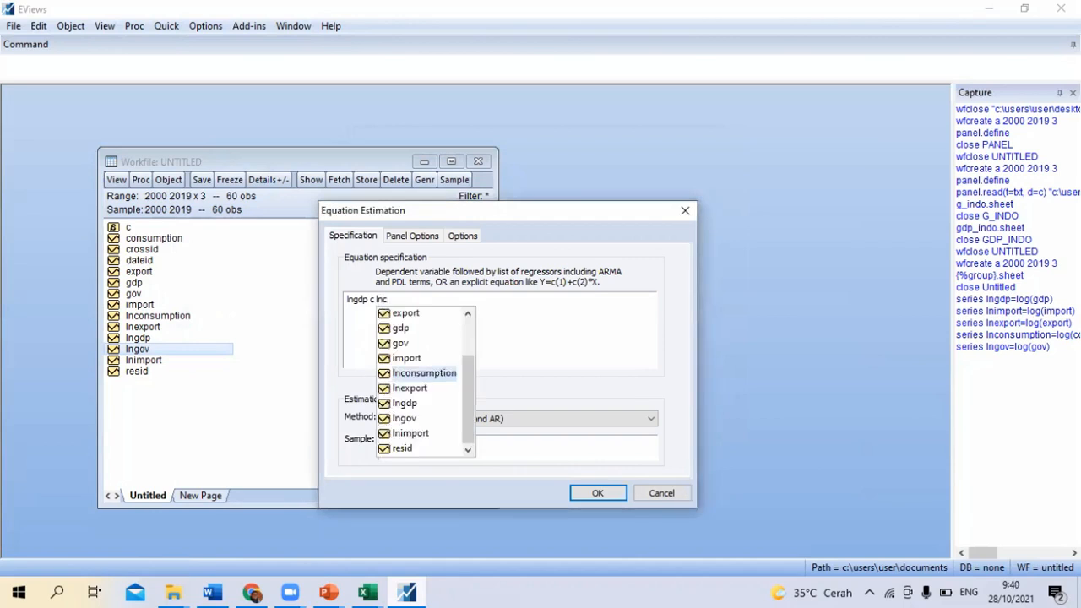
key("Return")
type("ln")
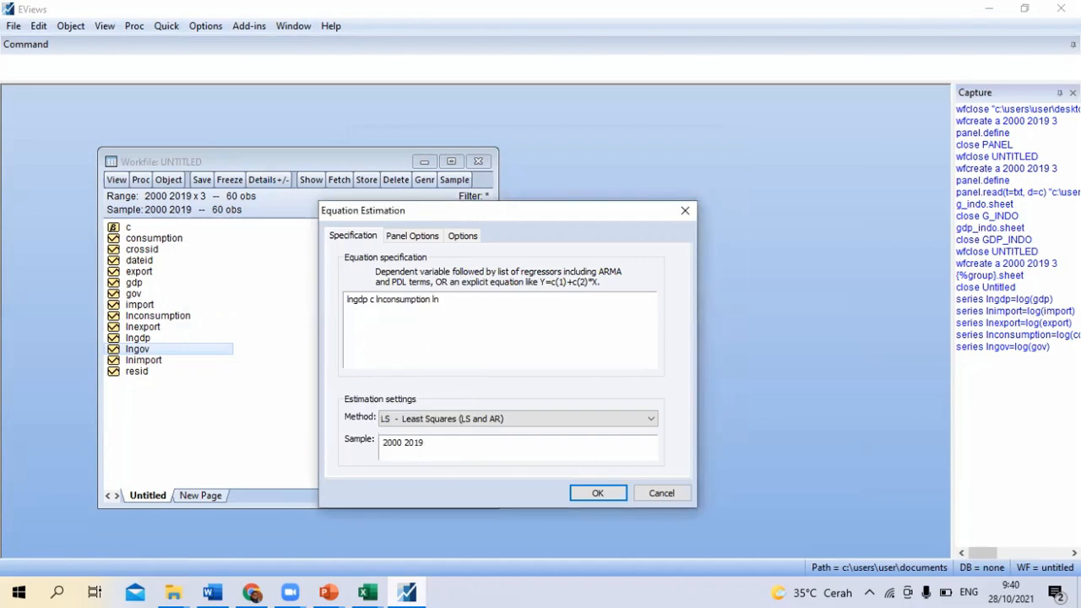
type("go")
key("Return")
type("lnim")
key("Return")
type("lnex")
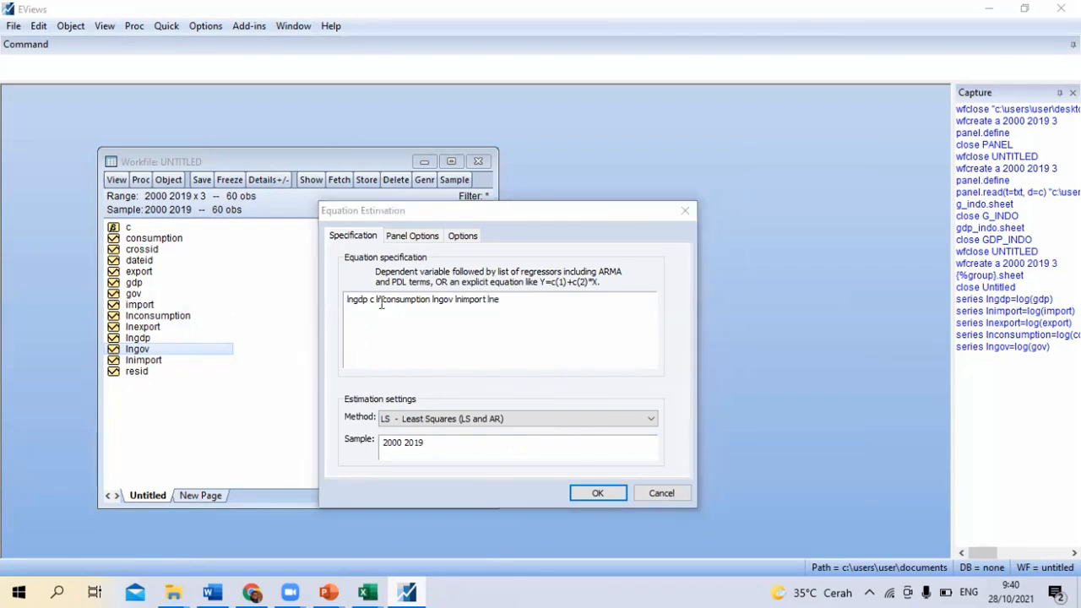
key("Return")
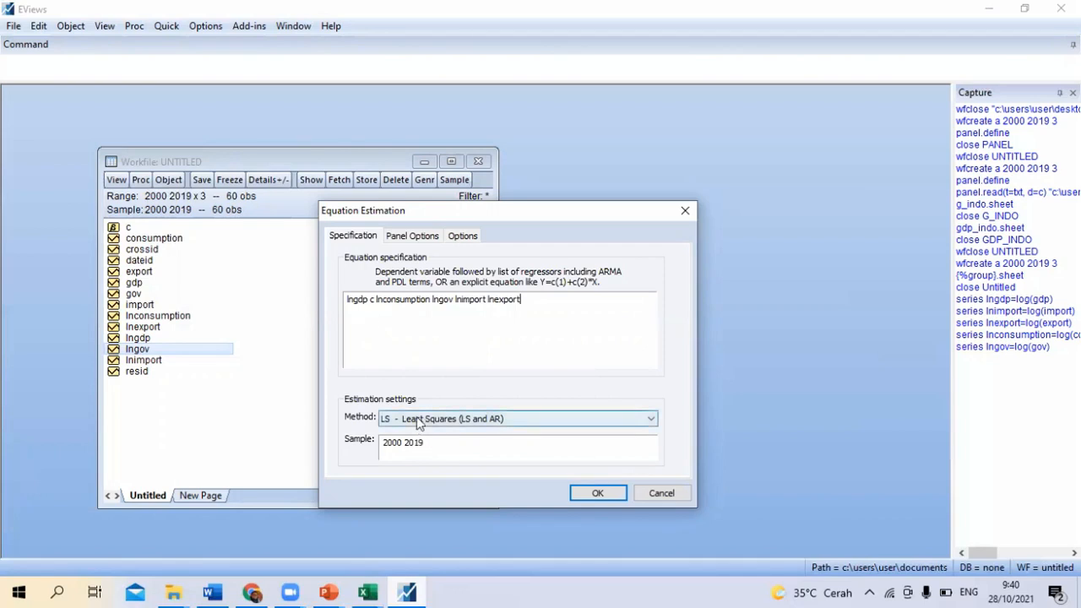
left_click(594, 493)
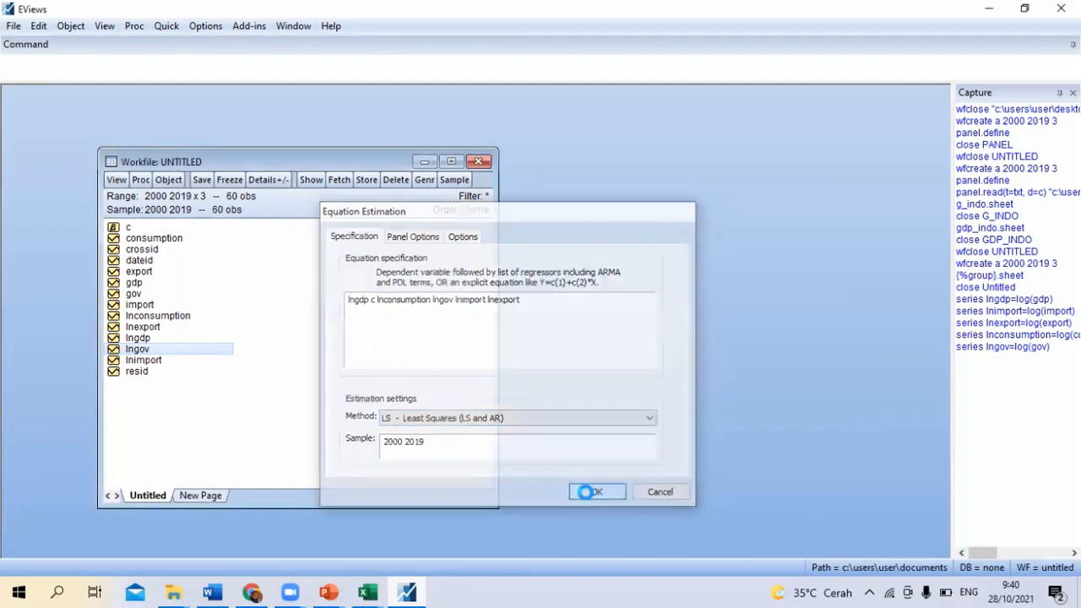
Widen the equation output window and reposition it so more of the workfile's series list shows
left_click_drag(406, 125, 453, 142)
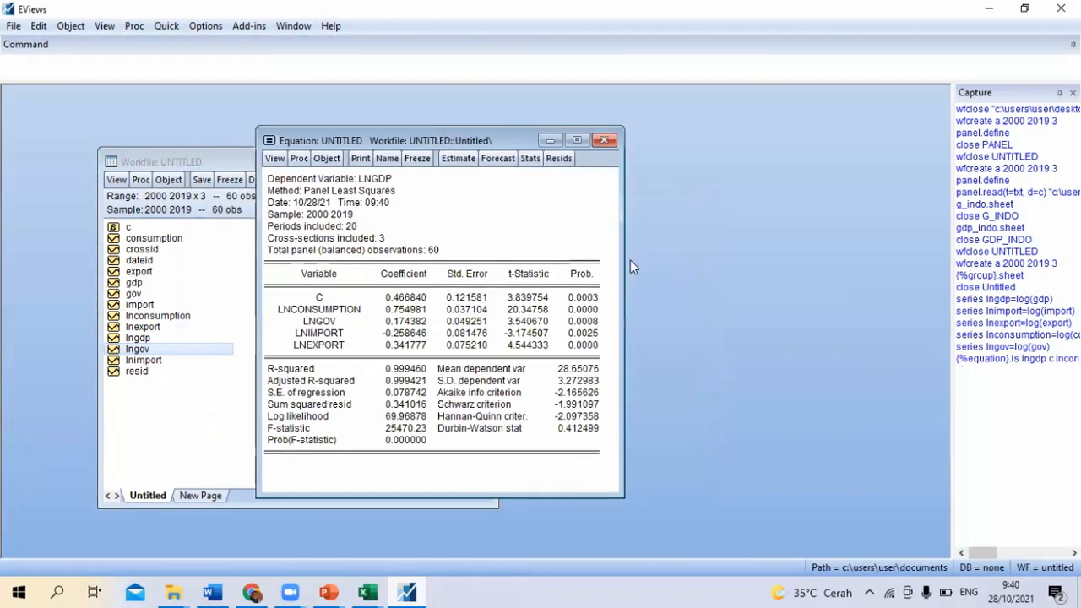
left_click_drag(621, 260, 676, 295)
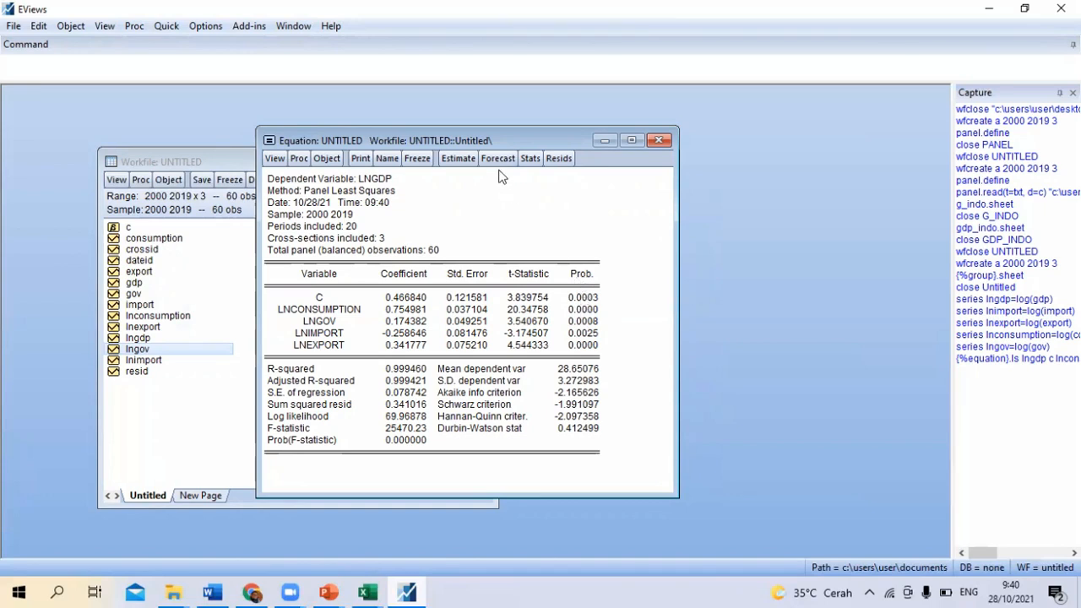
left_click_drag(473, 140, 556, 143)
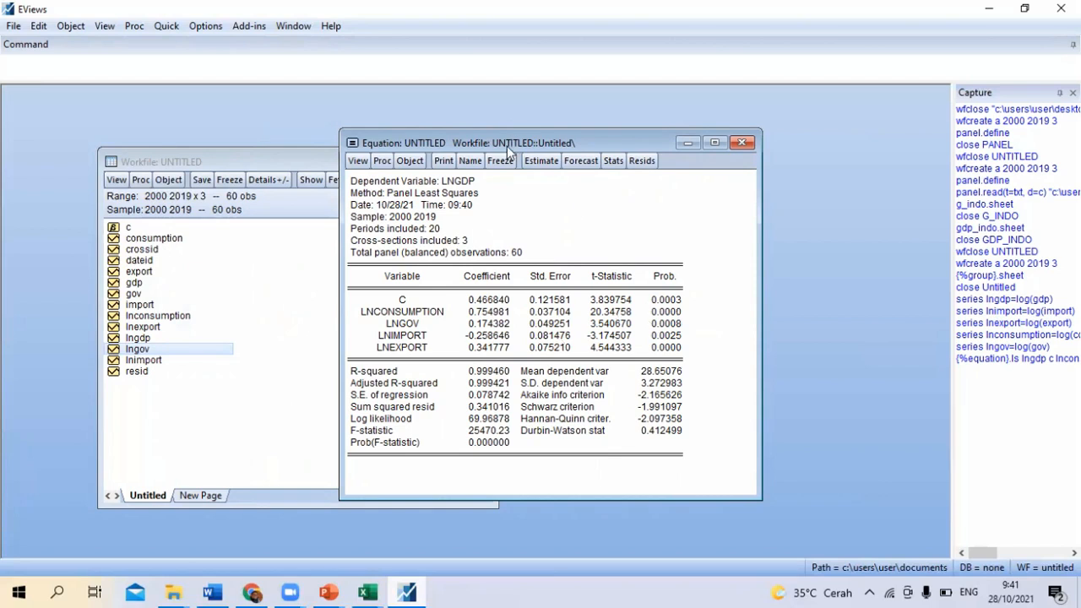
left_click_drag(501, 135, 490, 113)
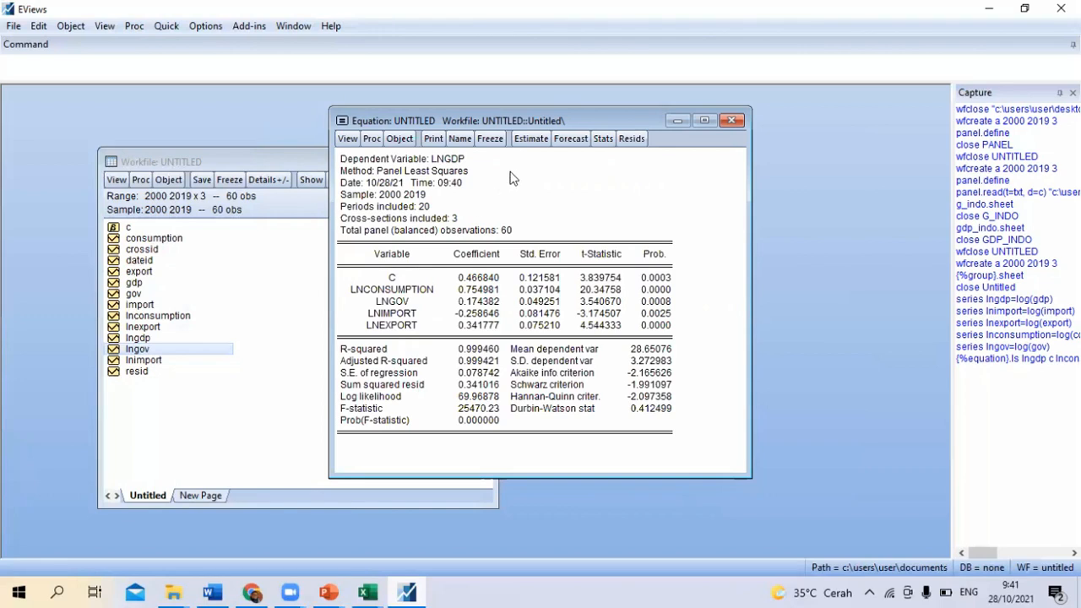
Freeze the regression output as a table named CEmodel and close the table
left_click(491, 139)
left_click(360, 163)
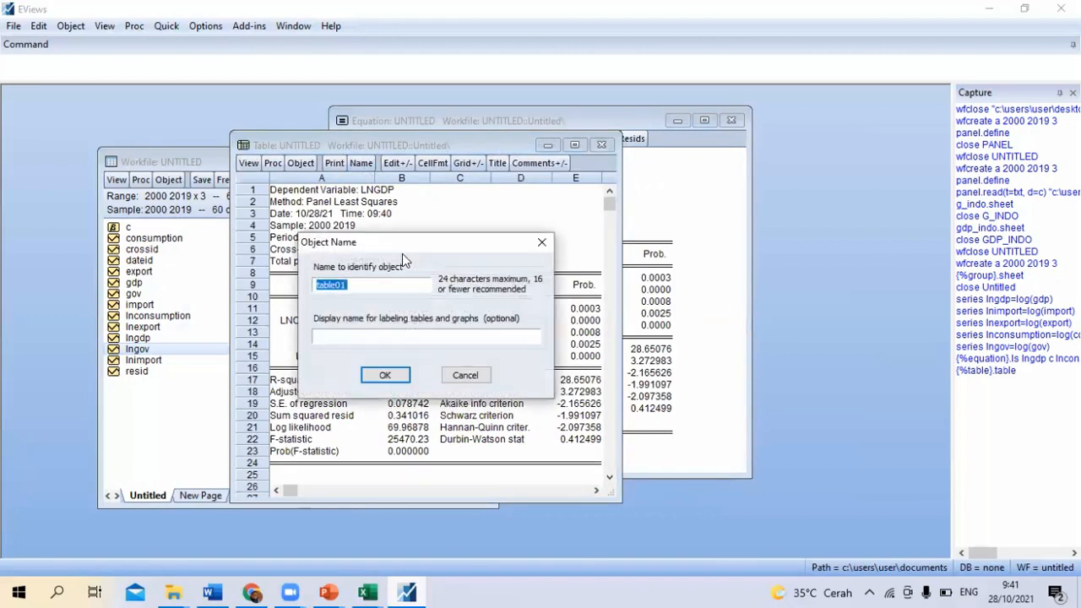
type("CEmodel")
key("Return")
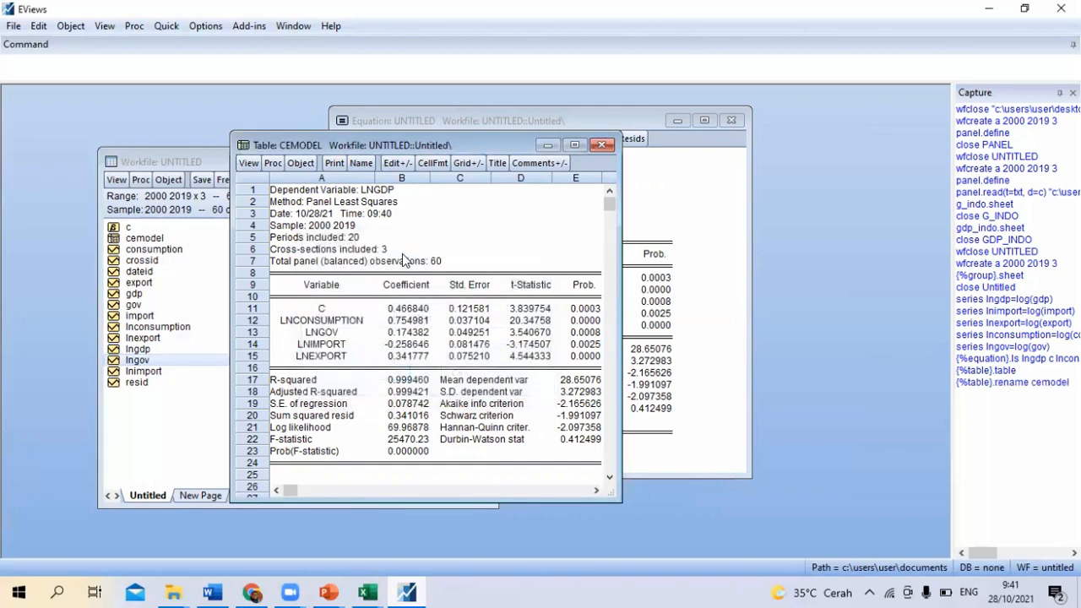
left_click(601, 145)
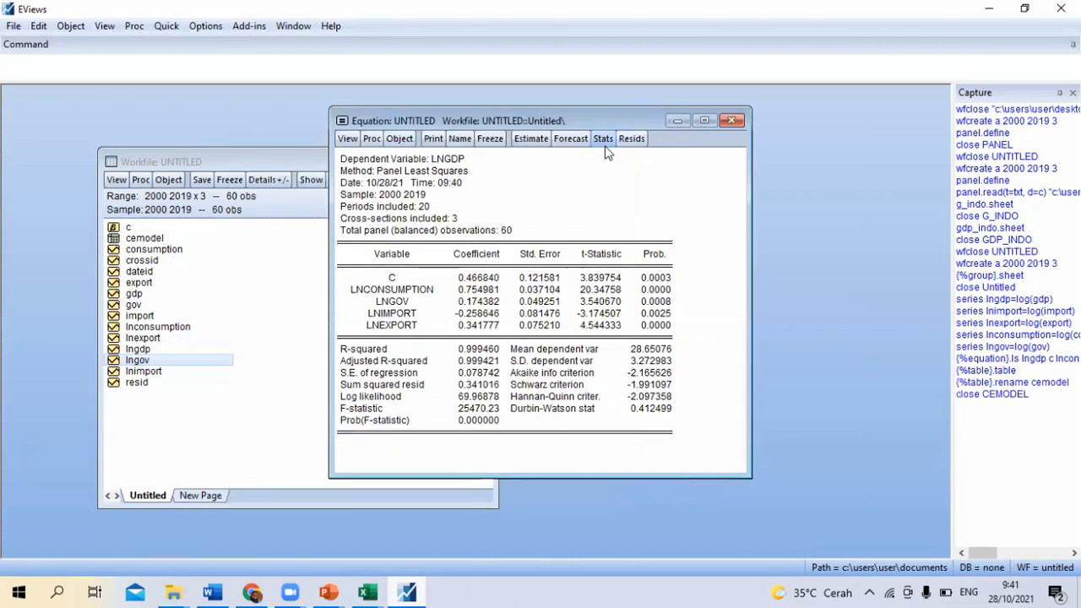
Reposition the equation output and examine the probability values of lnconsumption, lngov, lnimport and lnexport
left_click_drag(470, 127, 522, 129)
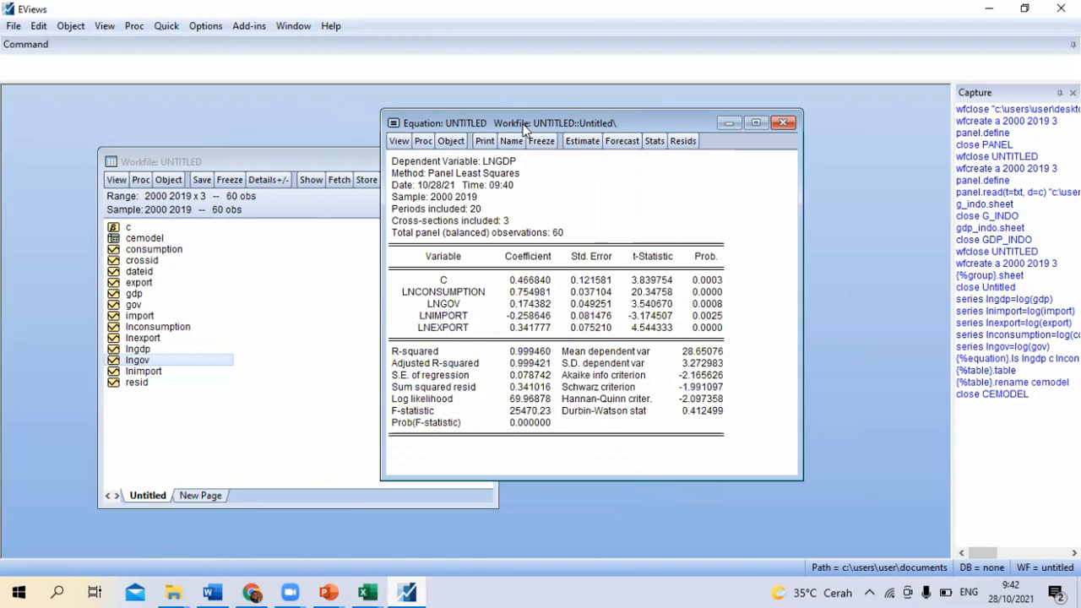
left_click_drag(545, 126, 456, 110)
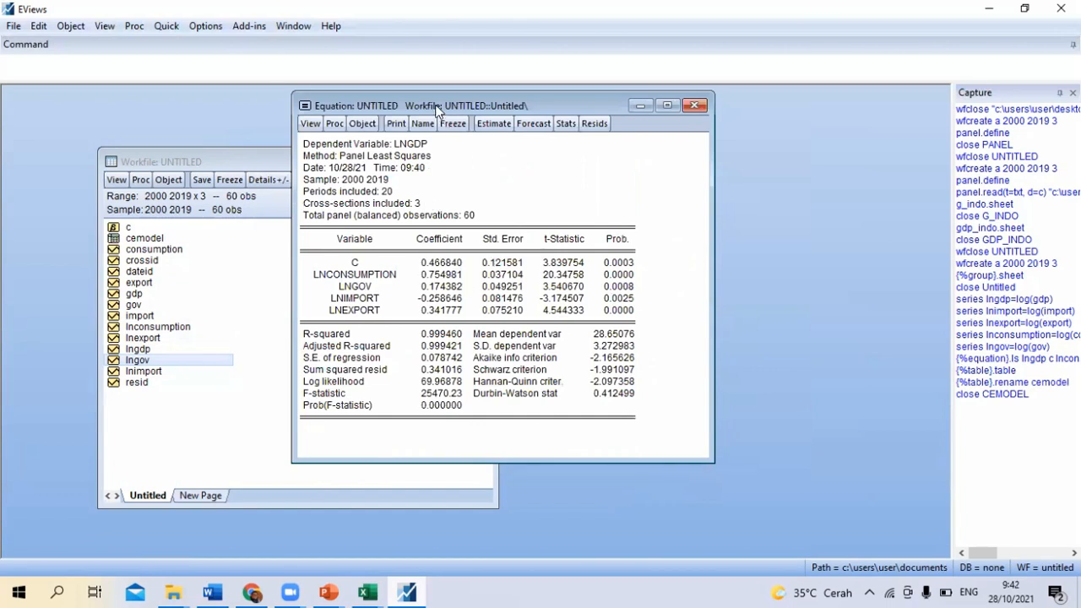
left_click_drag(437, 111, 453, 119)
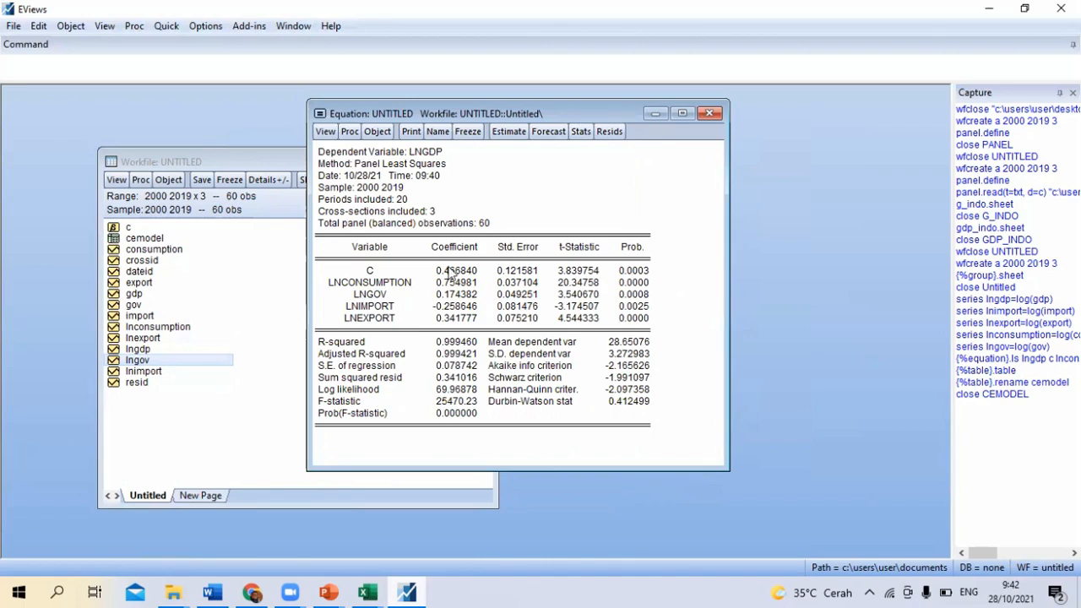
left_click(627, 284)
left_click(627, 295)
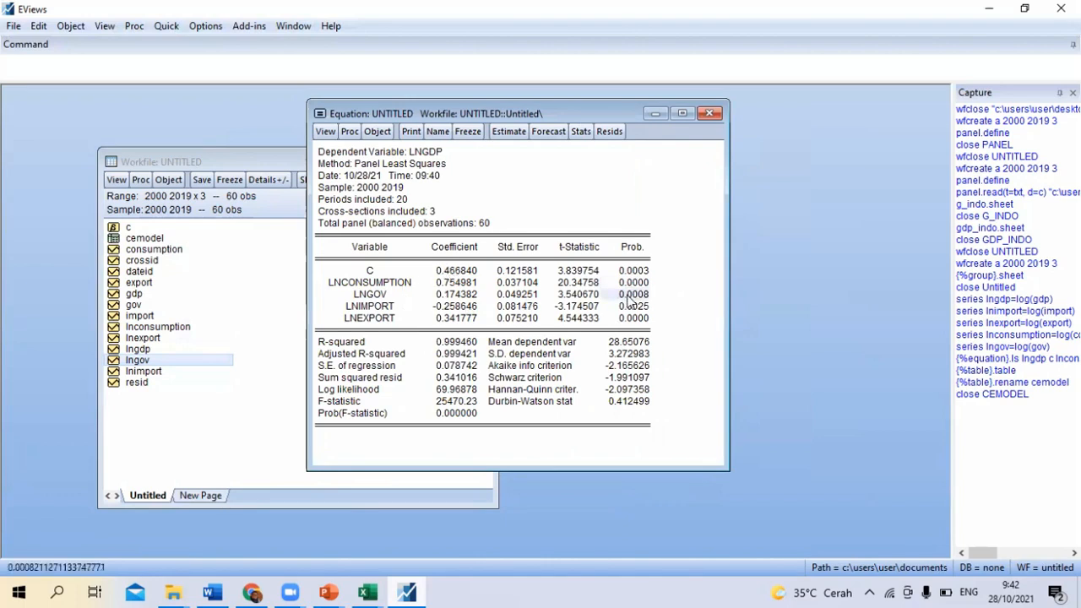
key("Down")
key("Down")
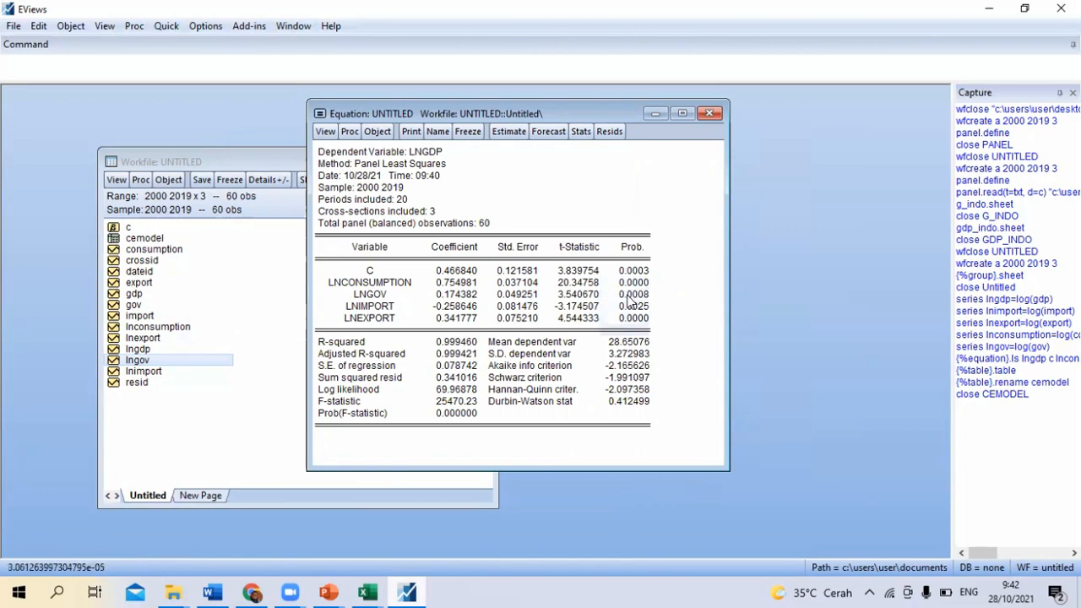
key("Up")
key("Up")
key("Up")
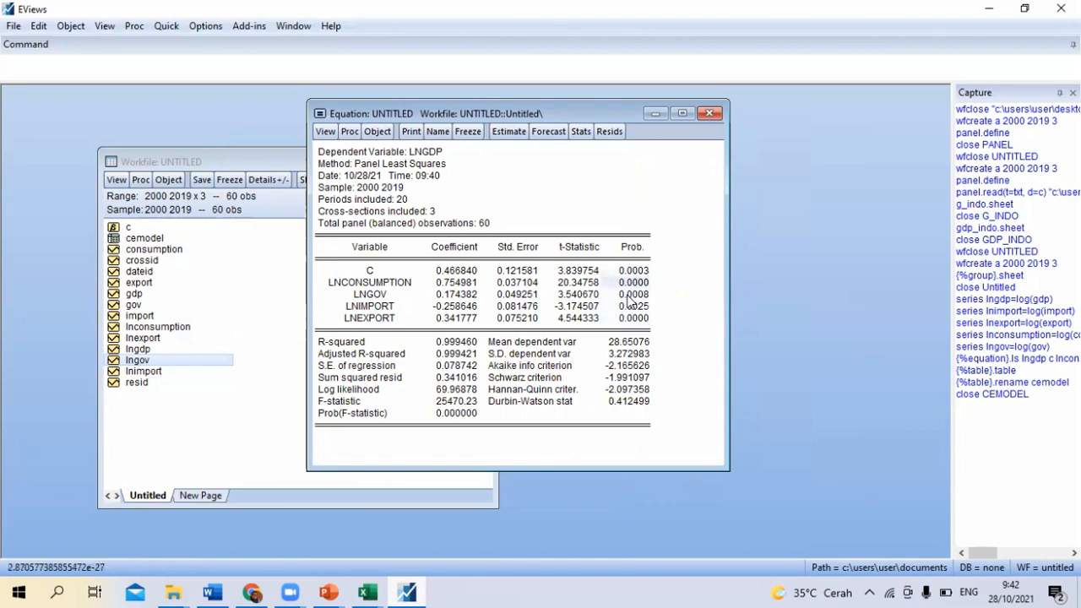
key("Down")
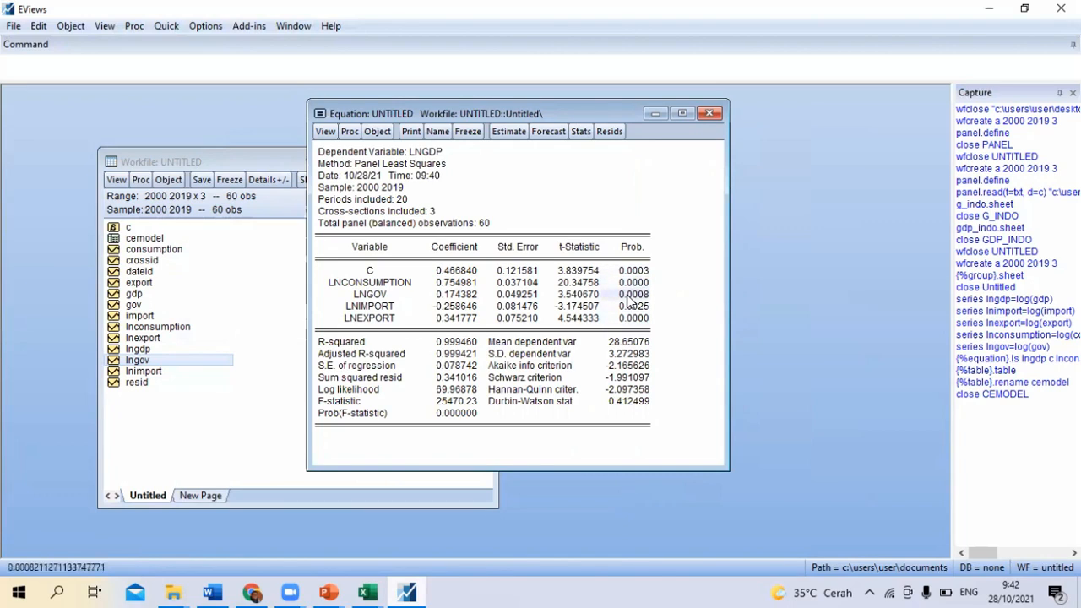
key("Down")
key("Down")
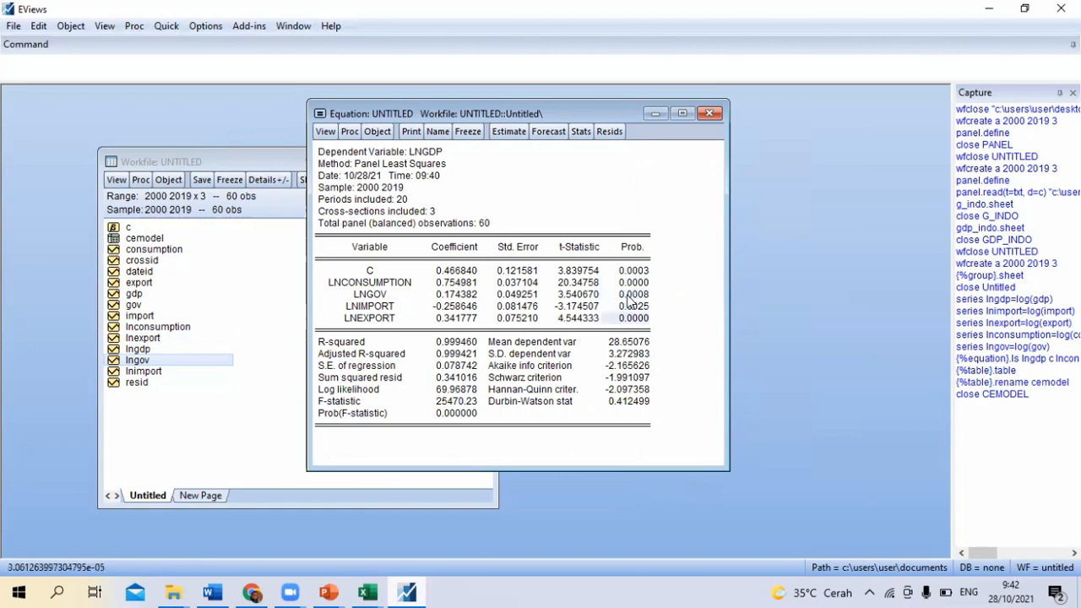
key("Up")
key("Up")
key("Up")
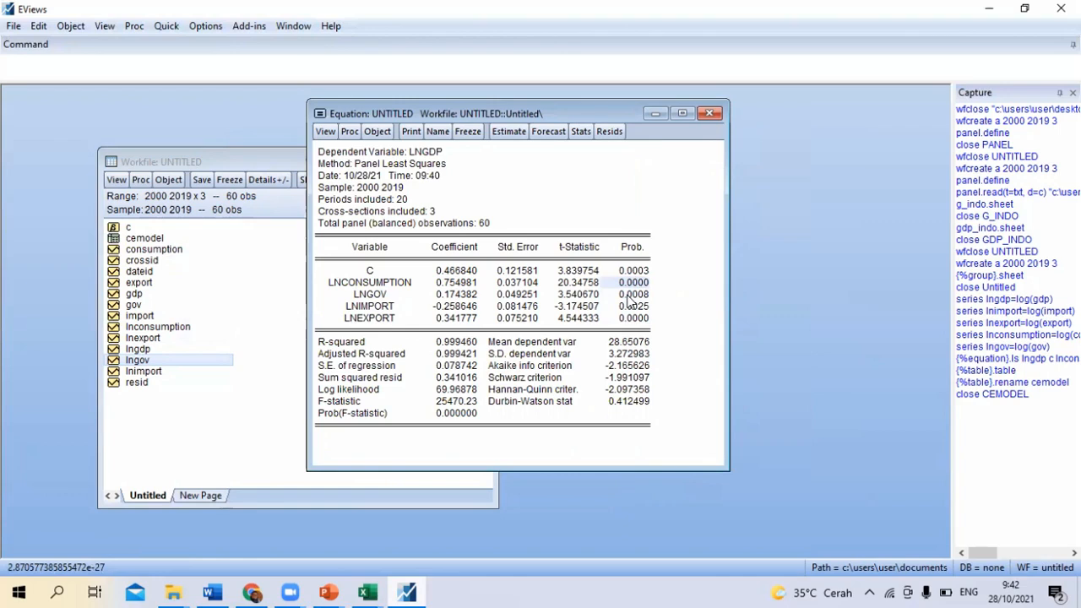
Examine the sign and size of the coefficients of lnconsumption, lngov, lnimport and lnexport in the regression output
left_click(448, 283)
left_click(446, 295)
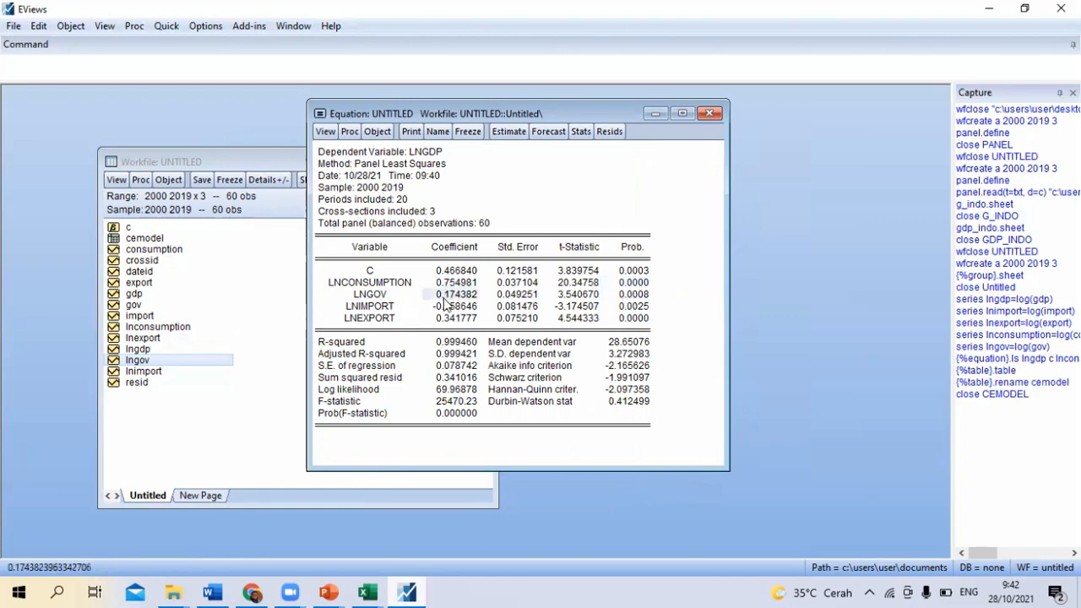
left_click(439, 320)
left_click(441, 307)
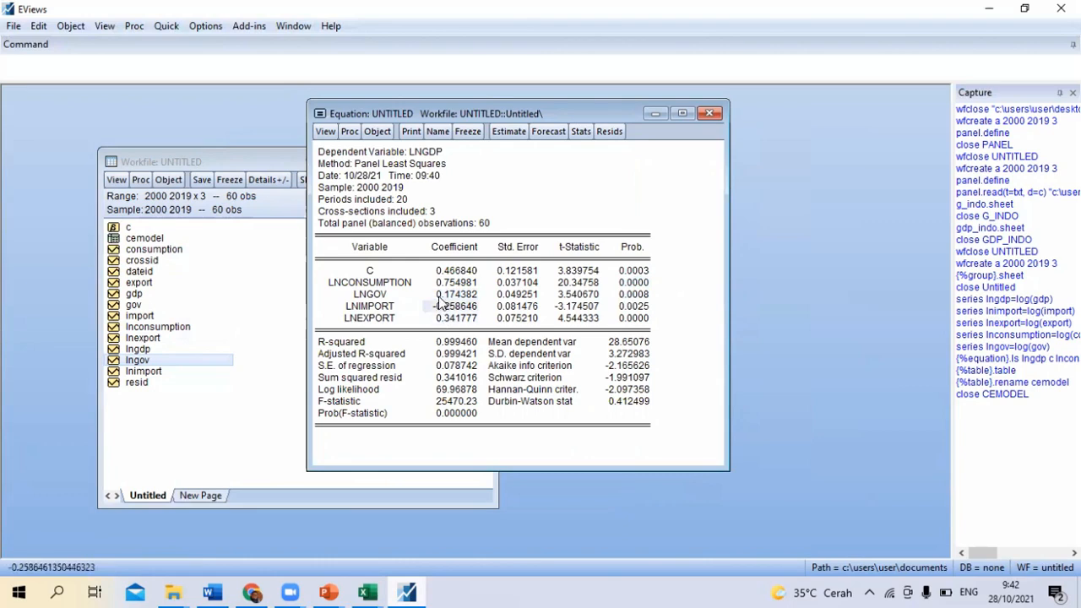
left_click(442, 285)
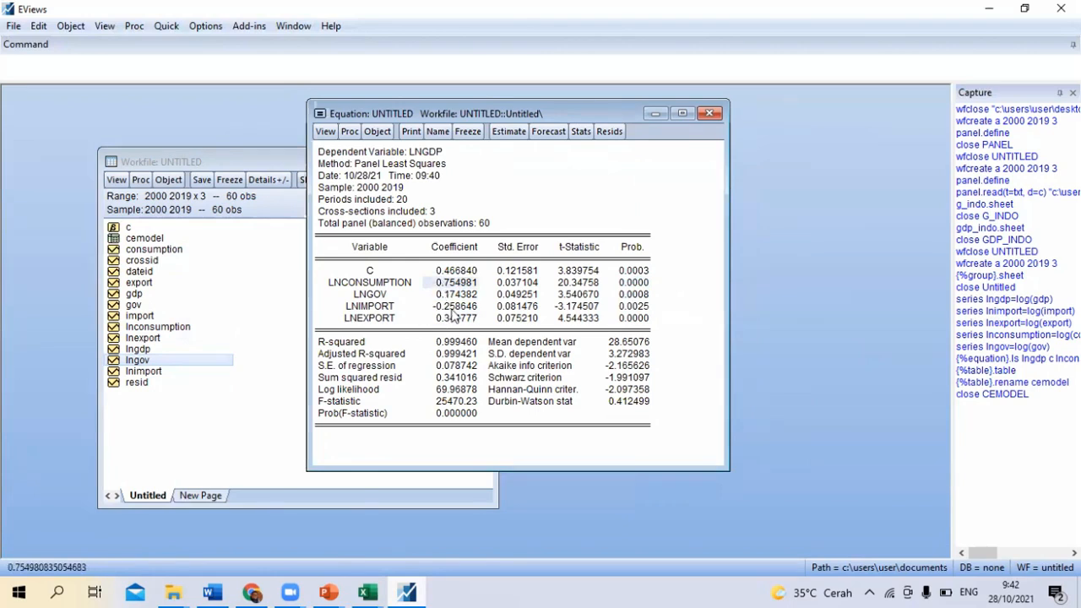
left_click(443, 308)
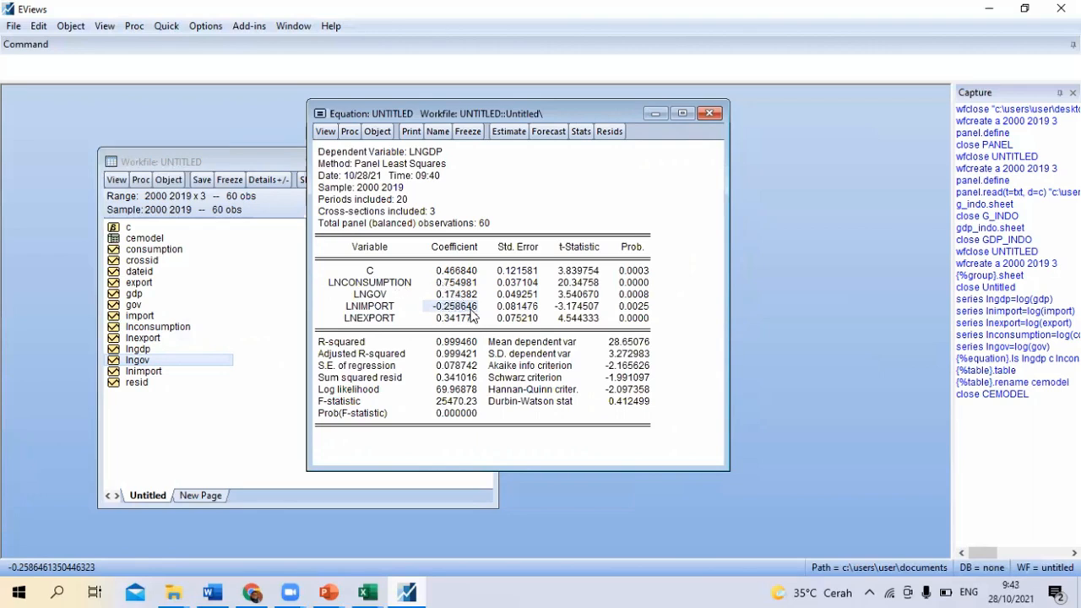
left_click(386, 285)
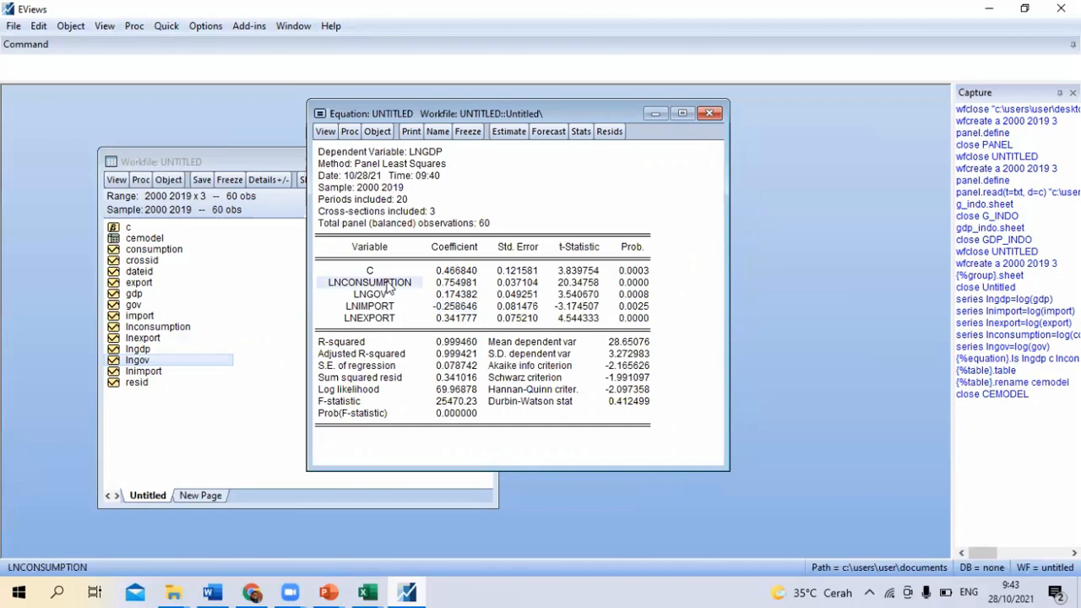
left_click(454, 285)
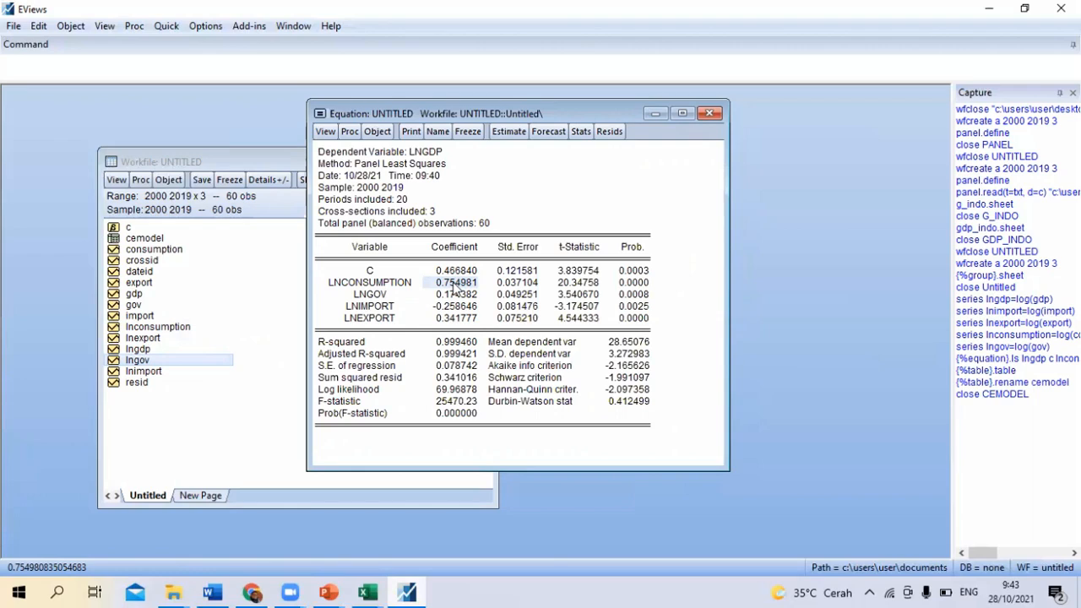
key("Down")
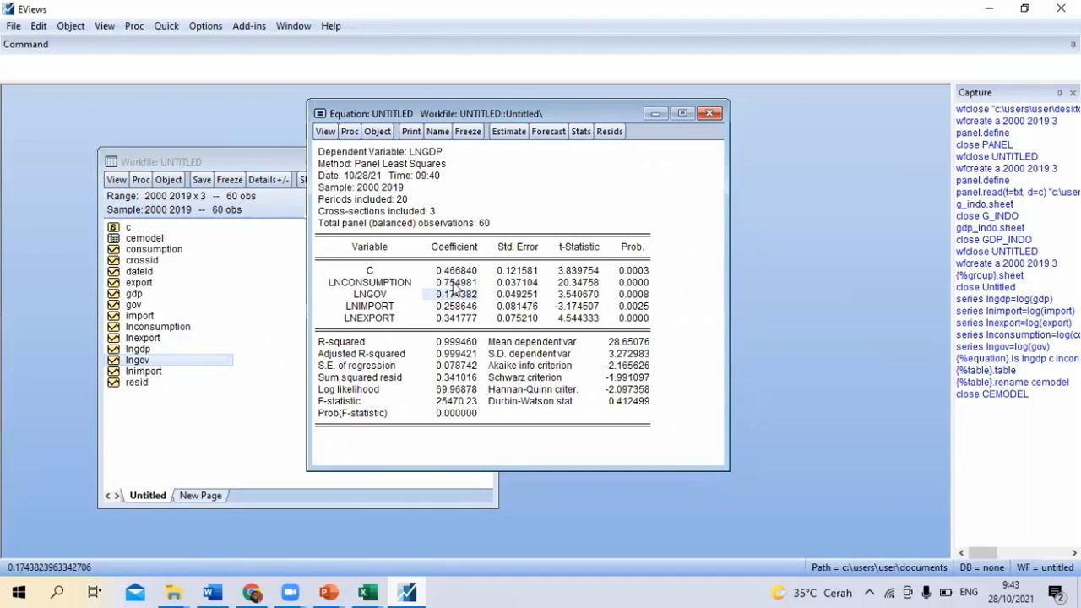
key("Down")
key("Down")
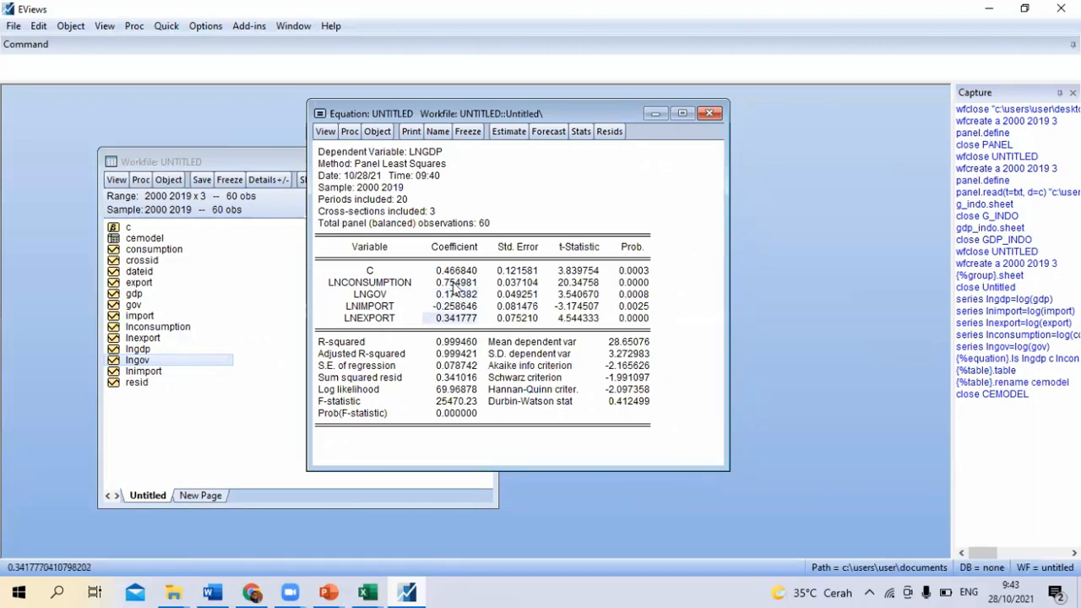
key("Up")
key("Up")
key("Up")
key("Right")
key("Left")
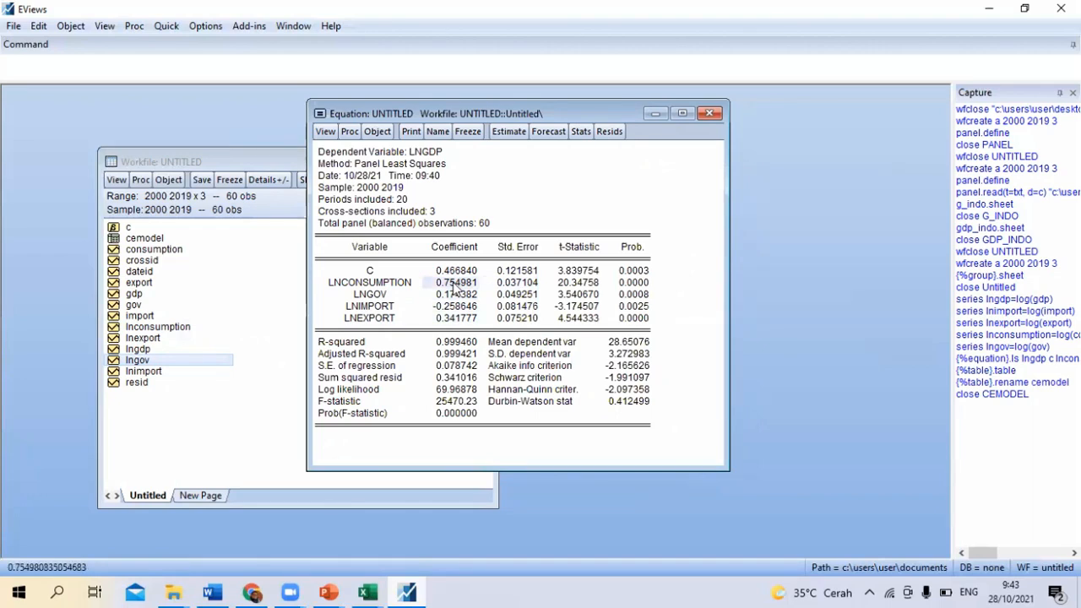
key("Down")
key("Down")
key("Down")
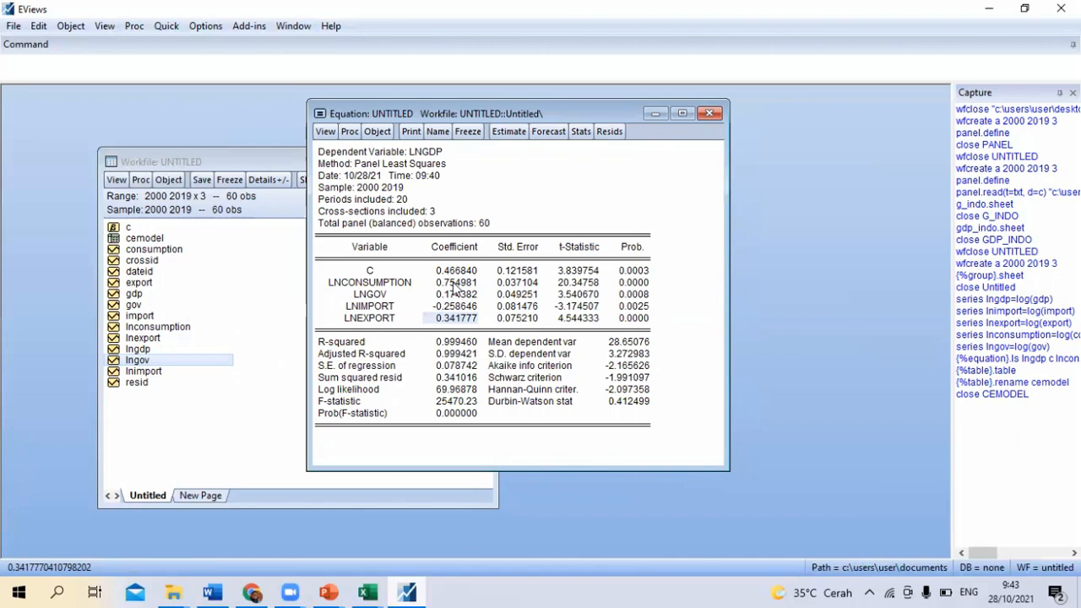
Examine the R-squared value, the regressors lngov, lnimport and lnexport, and the dependent variable in the regression output
left_click(456, 342)
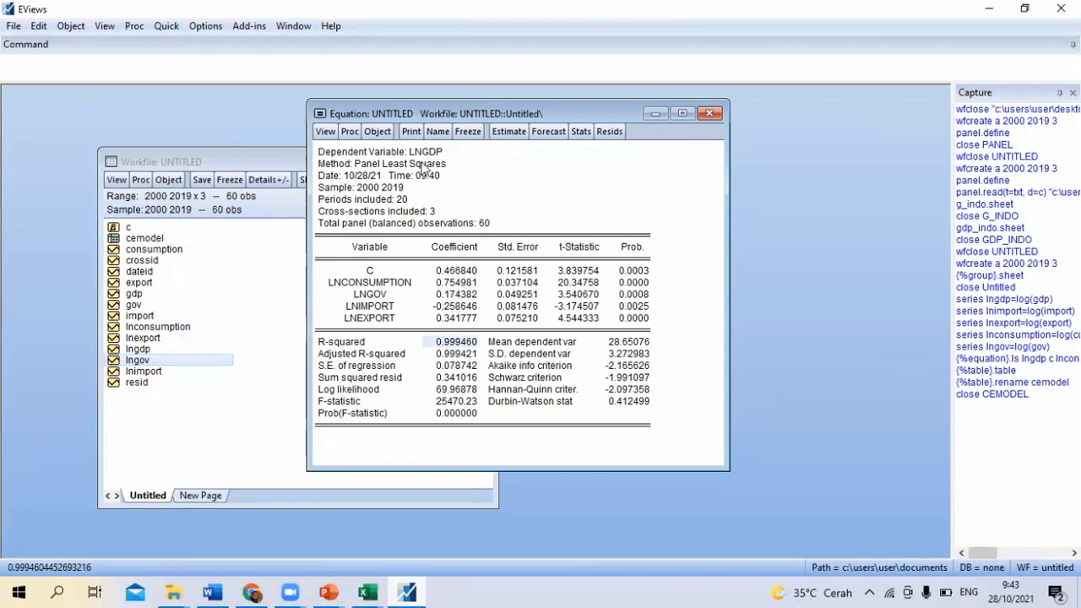
left_click(369, 293)
left_click(370, 306)
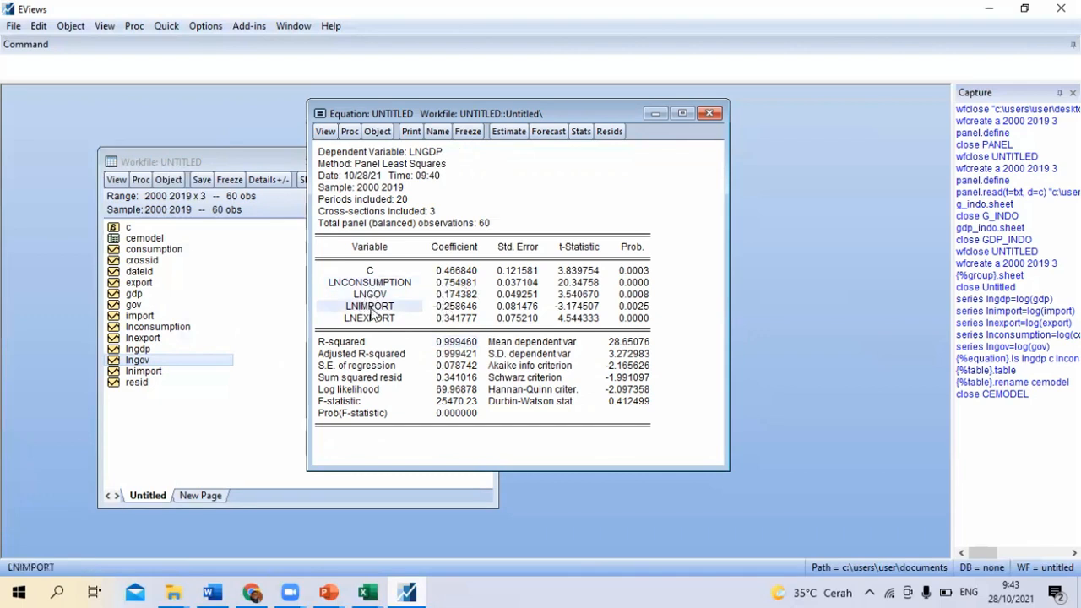
left_click(372, 319)
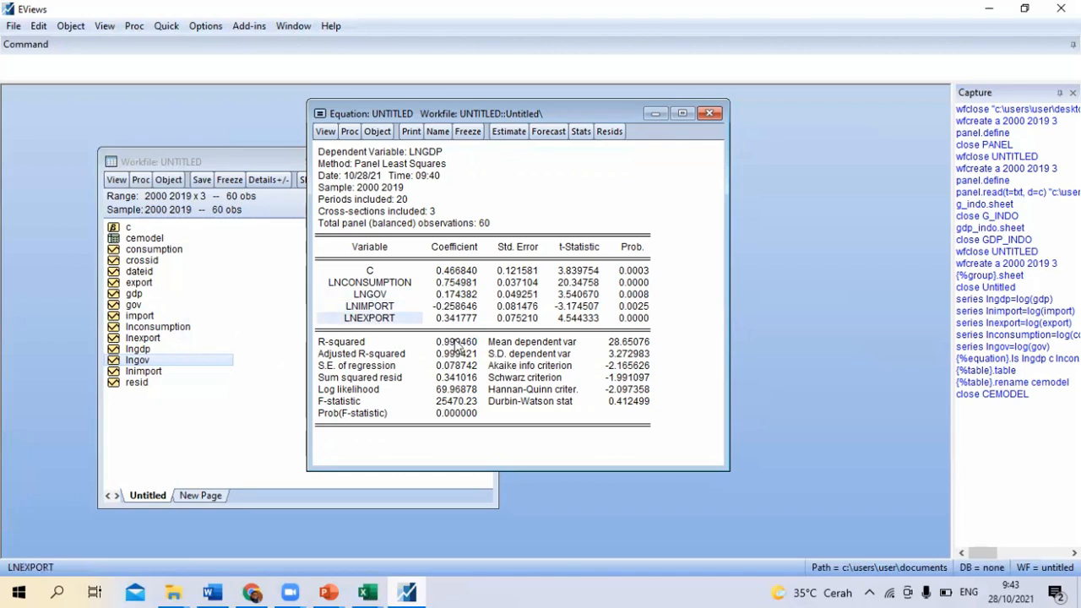
left_click(436, 150)
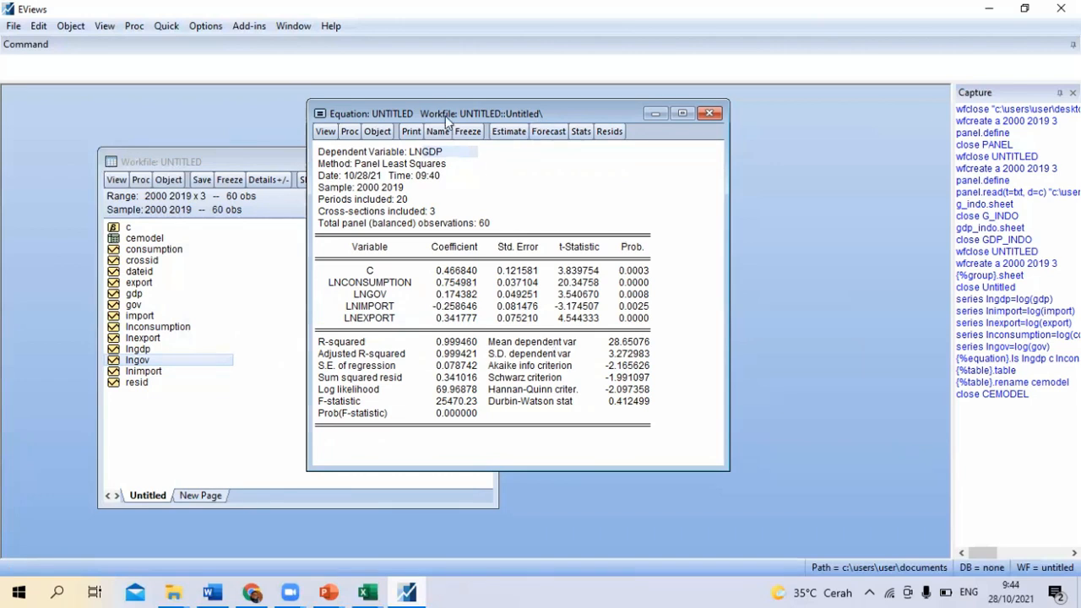
Reposition the equation output and review the fixed/random effects tests offered for the equation
left_click_drag(440, 114, 501, 119)
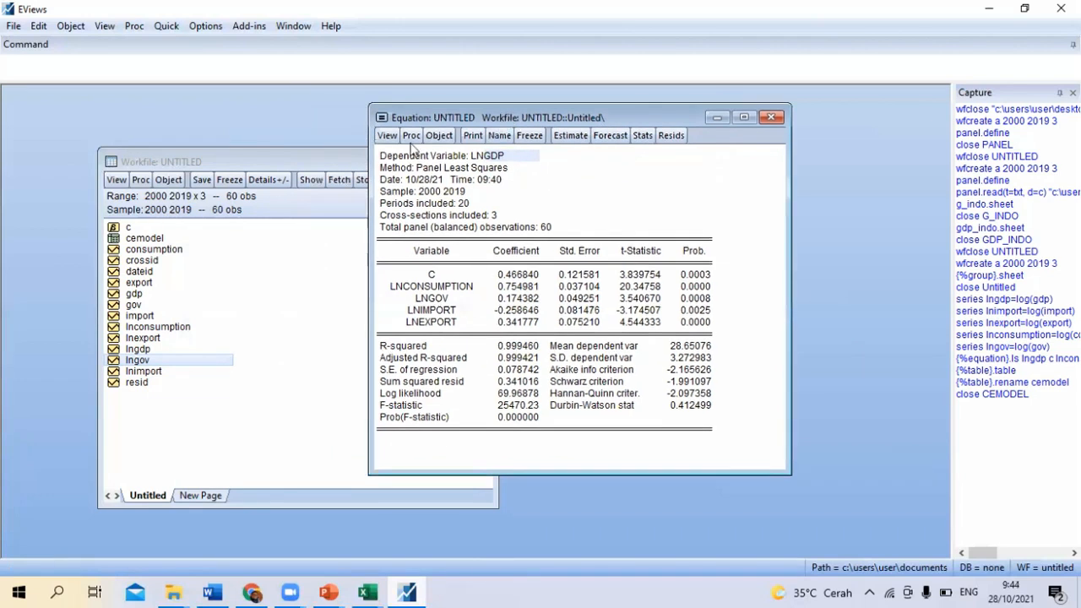
left_click(386, 135)
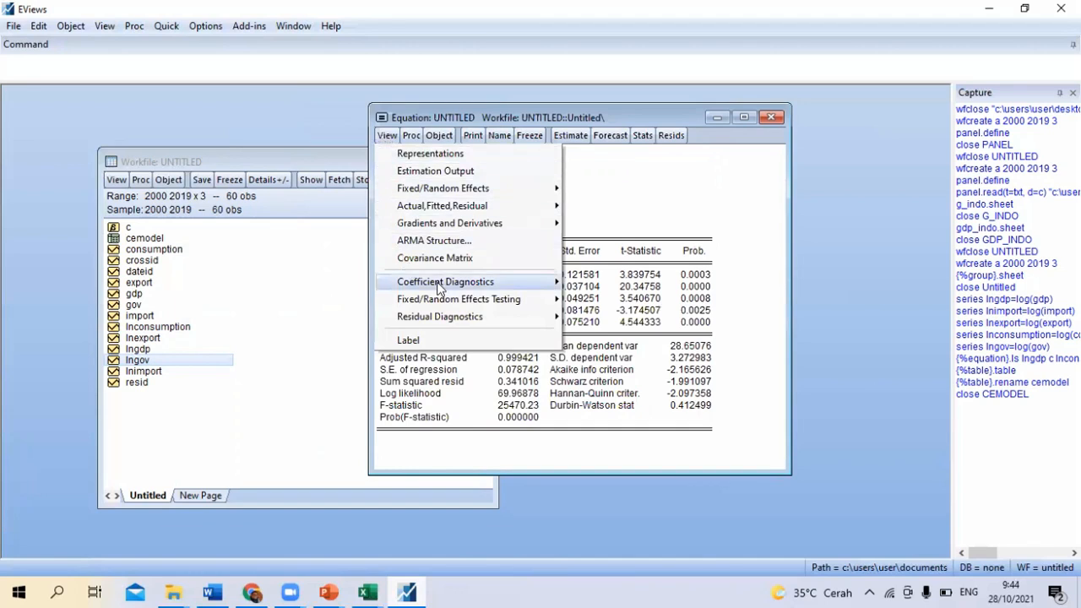
mouse_move(442, 289)
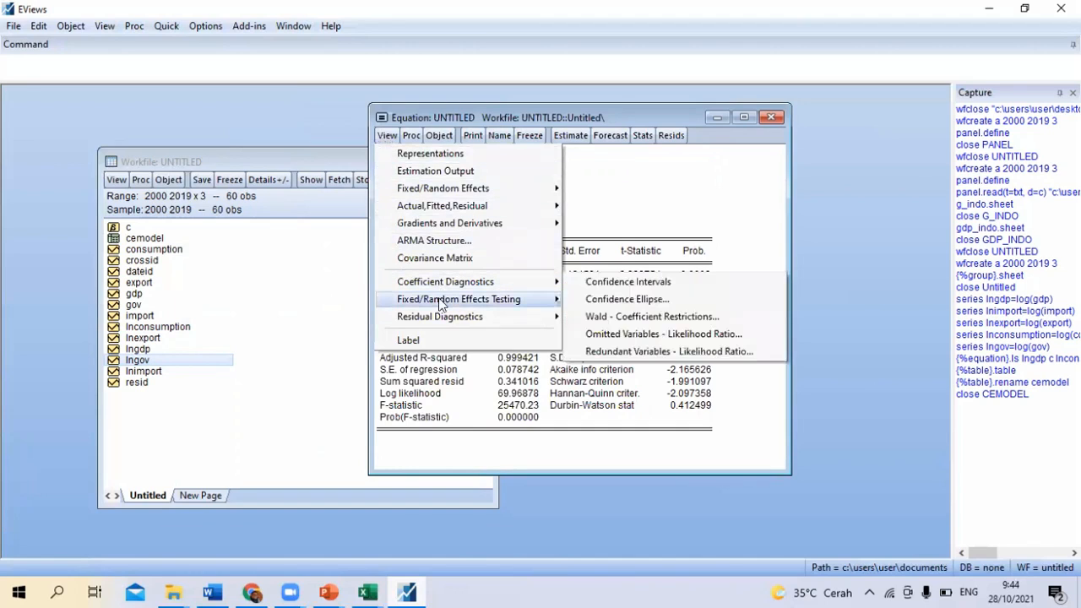
mouse_move(441, 304)
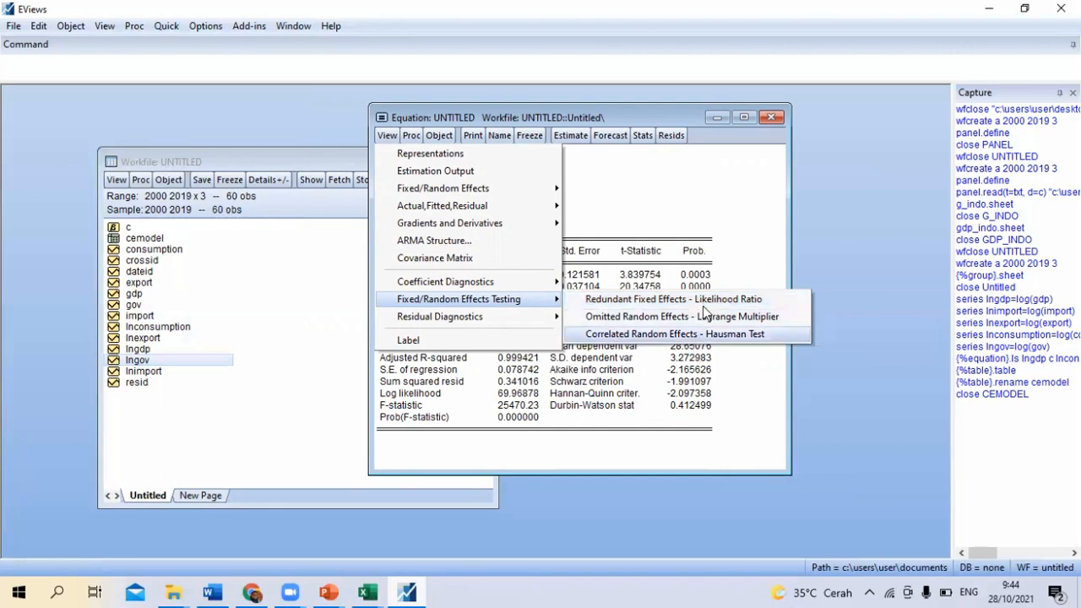
left_click(724, 387)
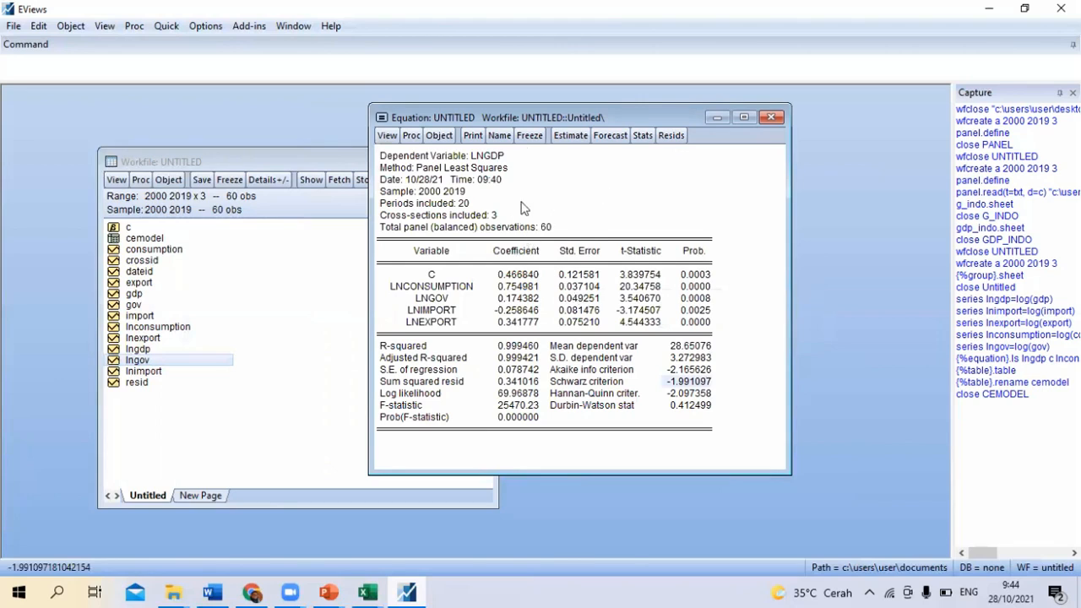
left_click(391, 138)
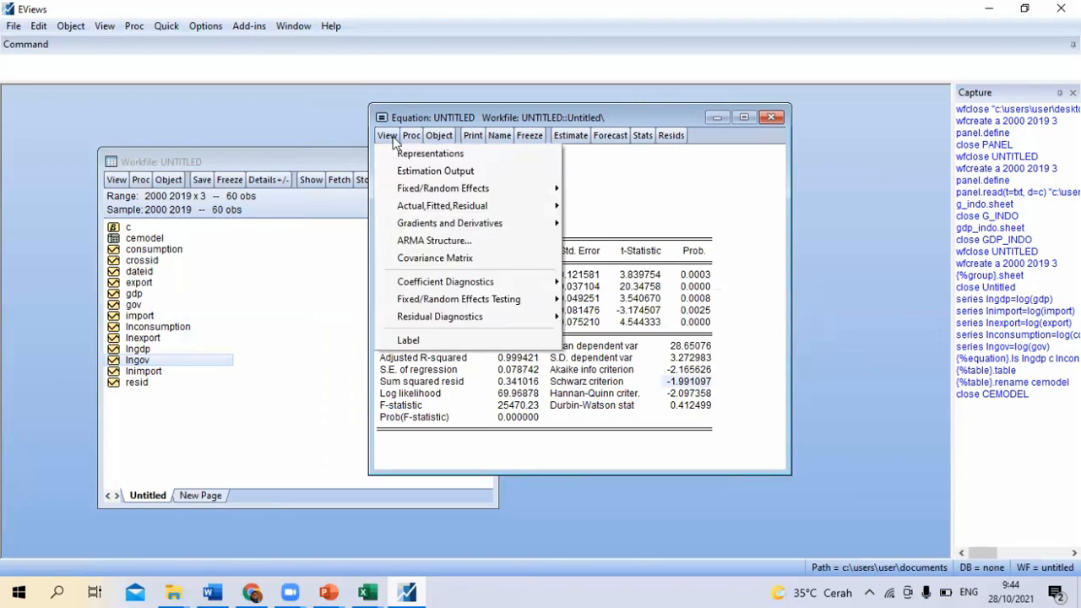
left_click(620, 217)
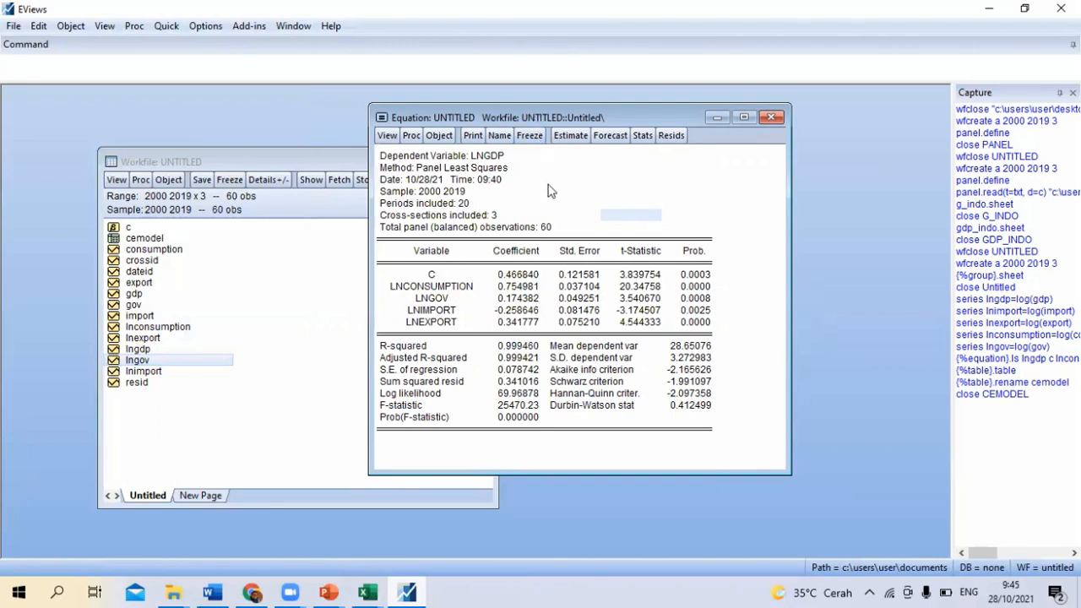
left_click(563, 138)
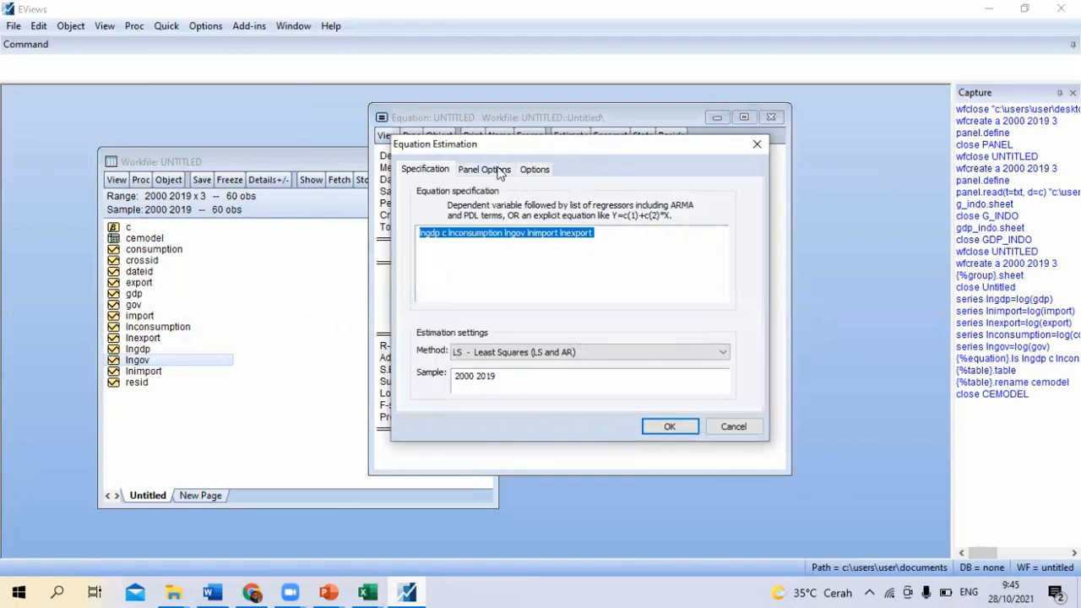
left_click(498, 171)
left_click(501, 210)
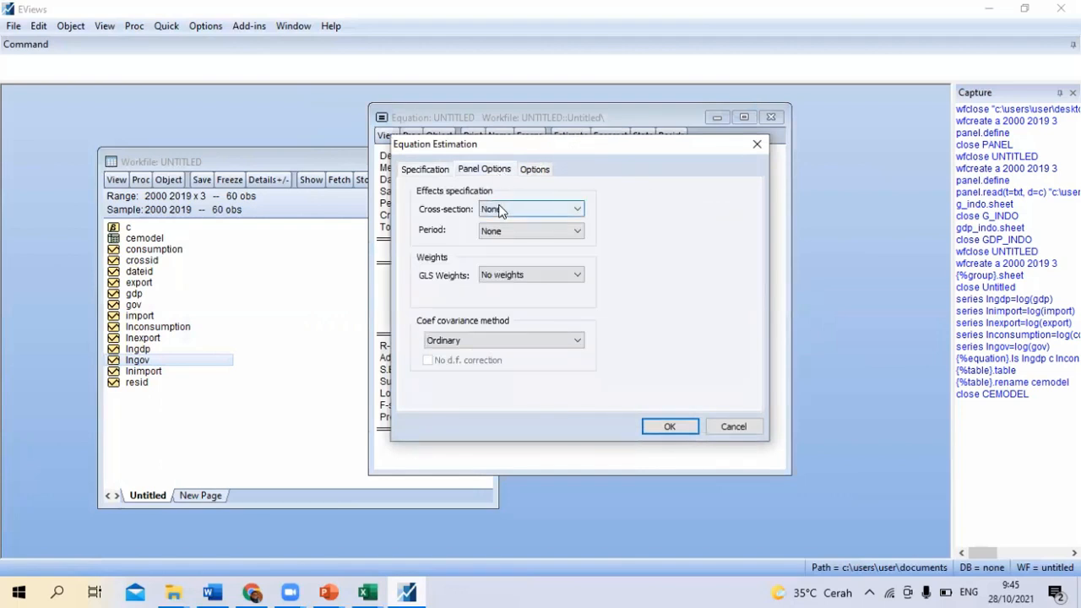
left_click(500, 233)
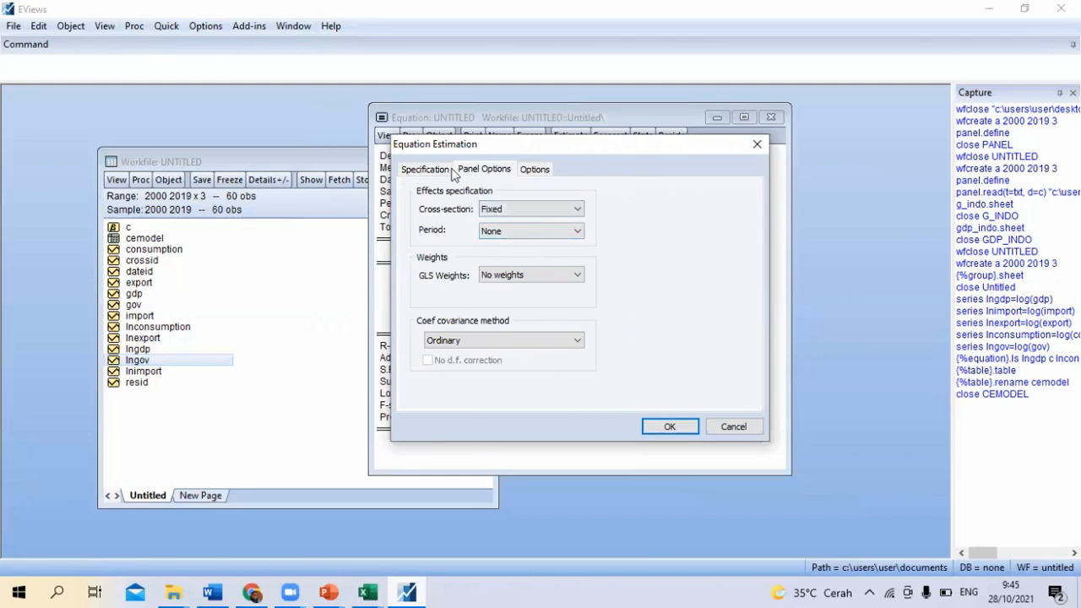
left_click(756, 145)
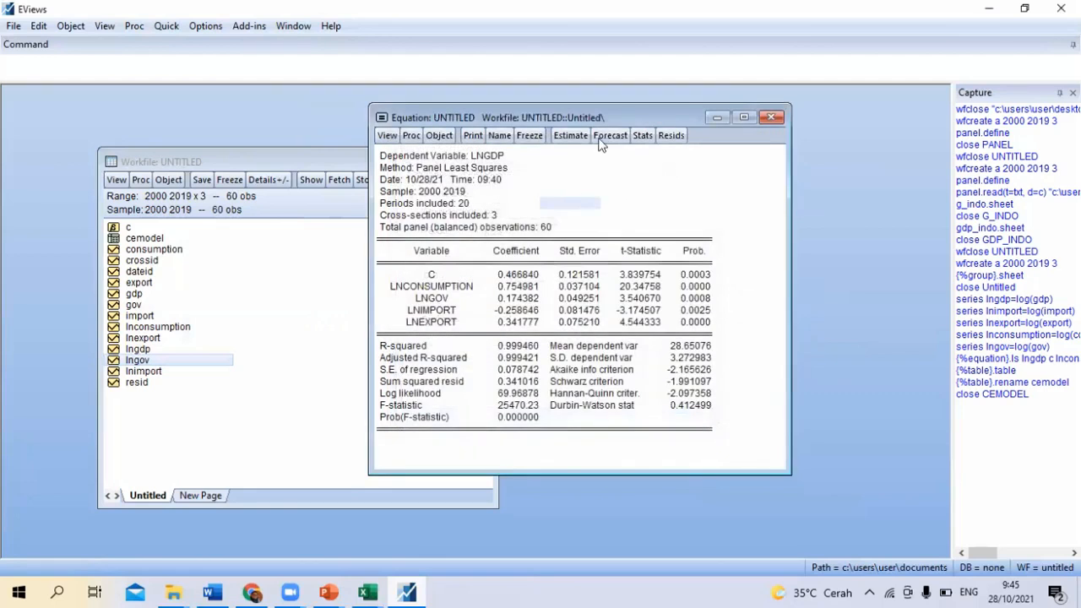
Re-estimate the lngdp equation with the cross-section effects specification set to Fixed
left_click(571, 136)
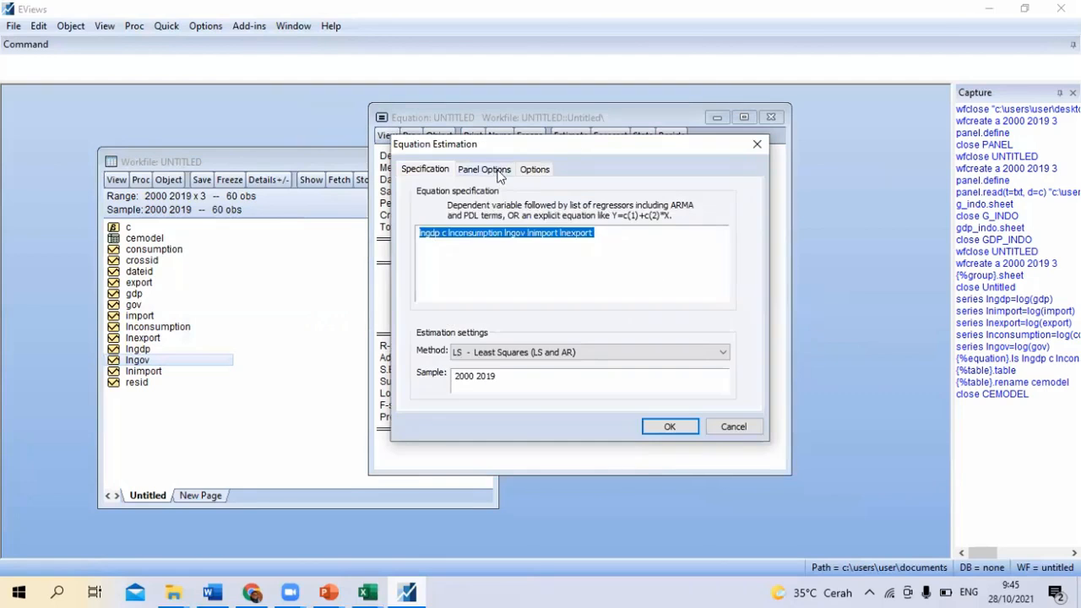
left_click(499, 169)
left_click(500, 208)
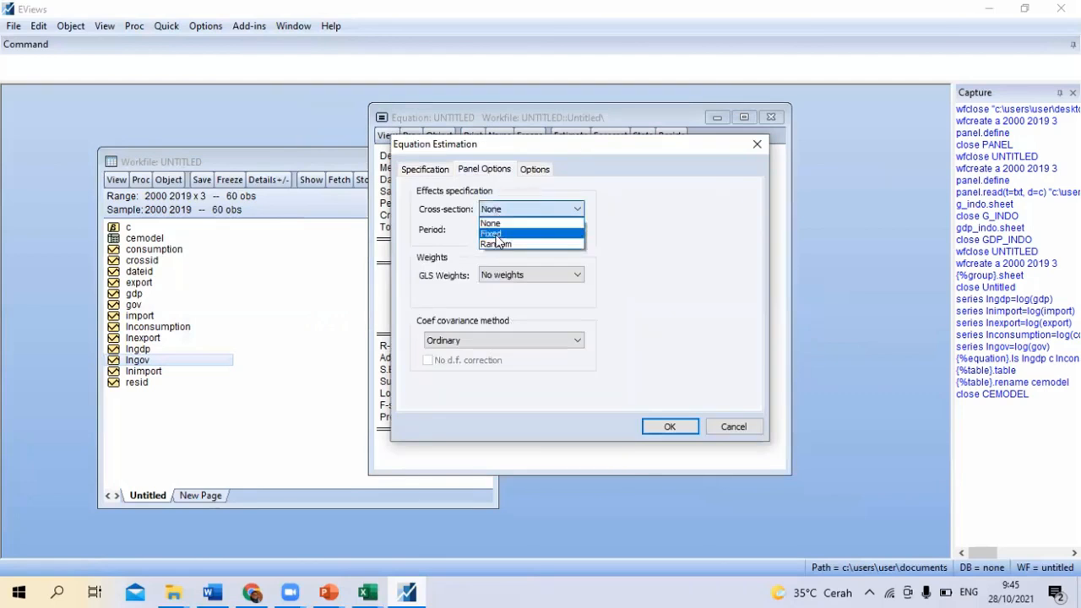
left_click(499, 233)
left_click(669, 427)
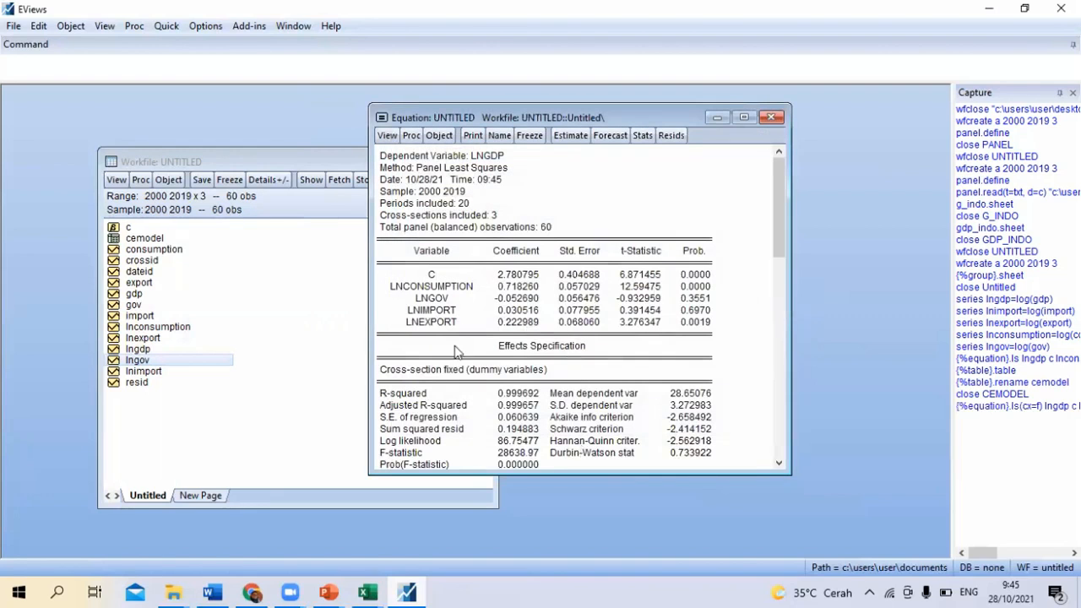
Examine the effects specification in the fixed effects output and reposition the equation output
left_click(485, 345)
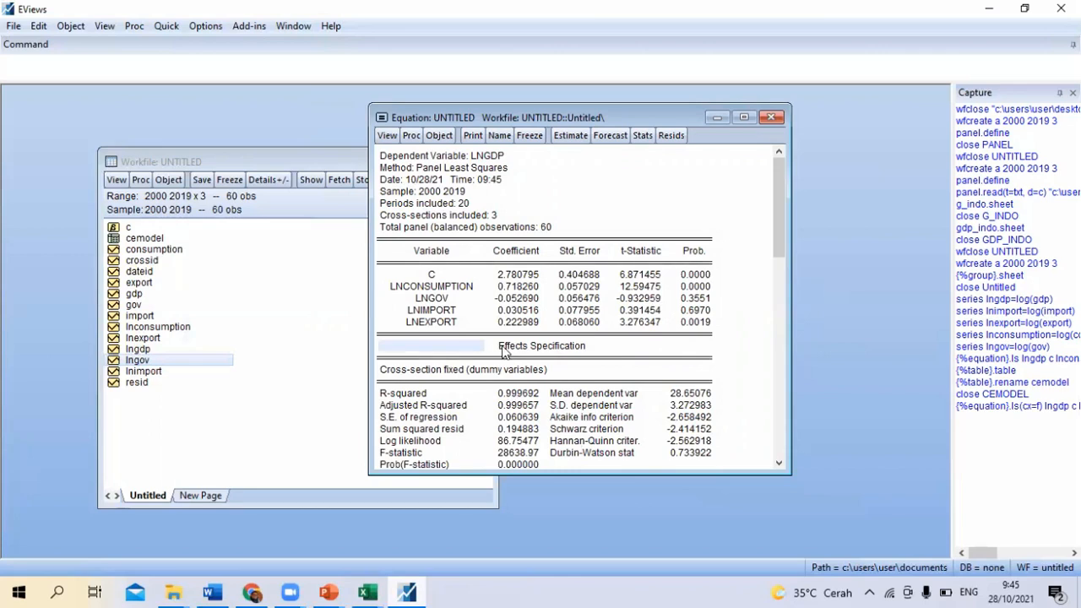
left_click(503, 352)
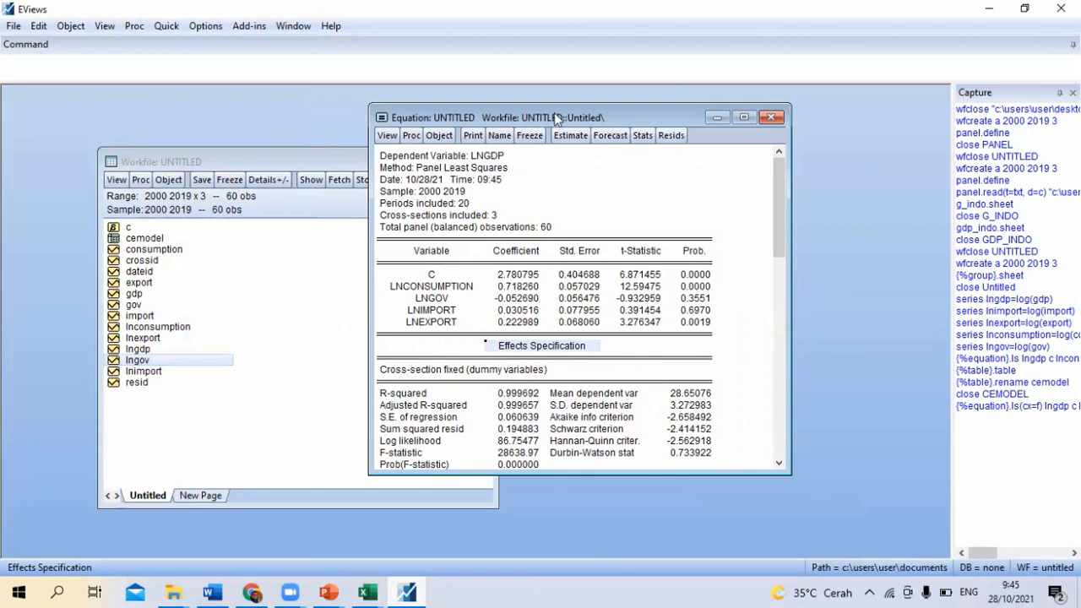
left_click_drag(554, 115, 528, 103)
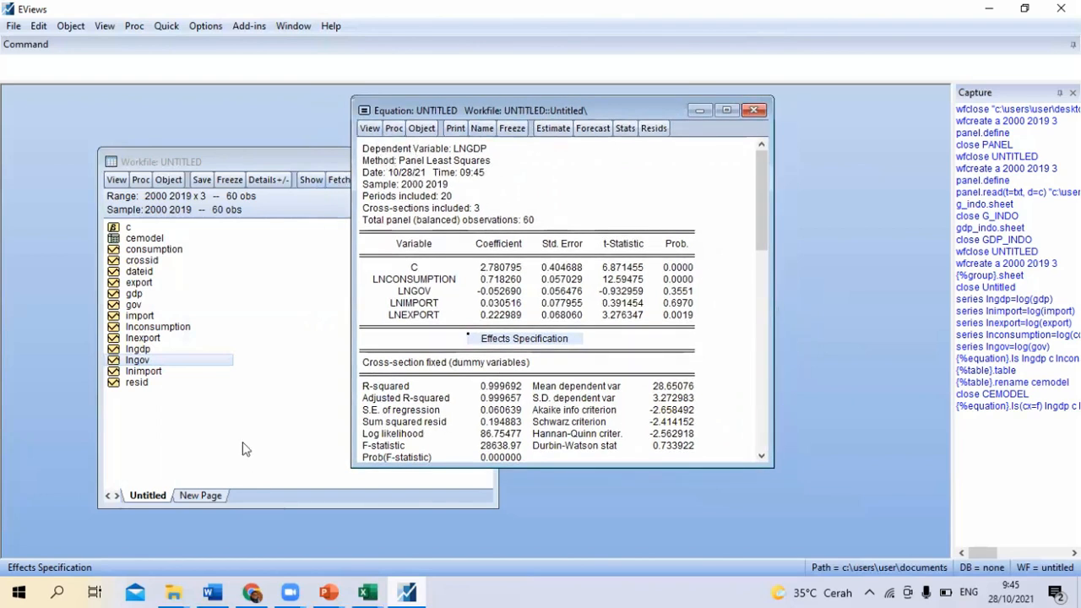
Open the cemodel table beside the fixed effects output to compare the two, then minimize the table
left_click(149, 239)
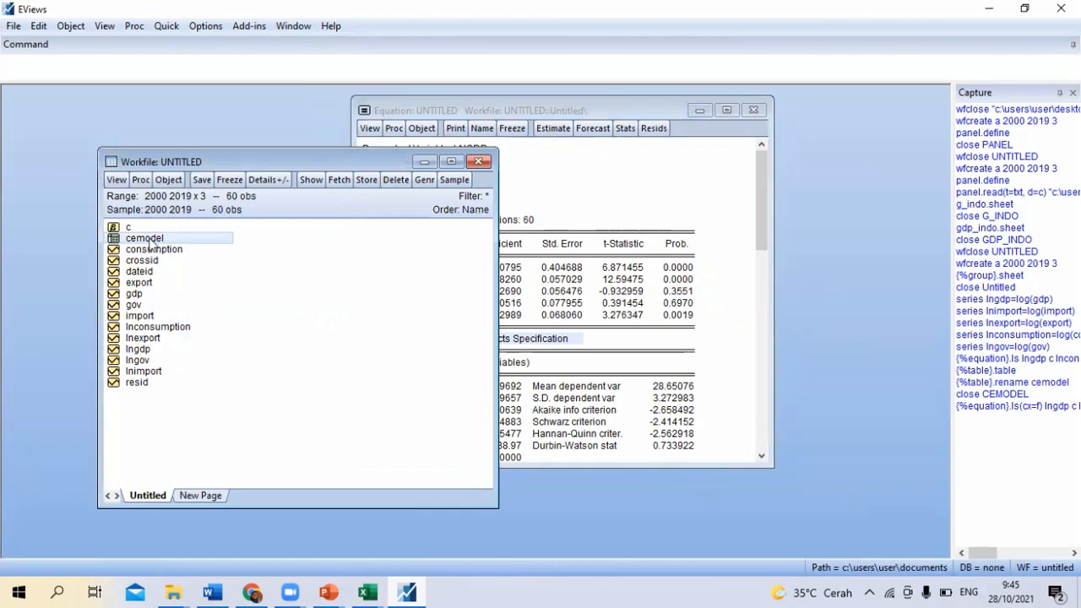
double_click(149, 239)
left_click_drag(265, 173, 93, 169)
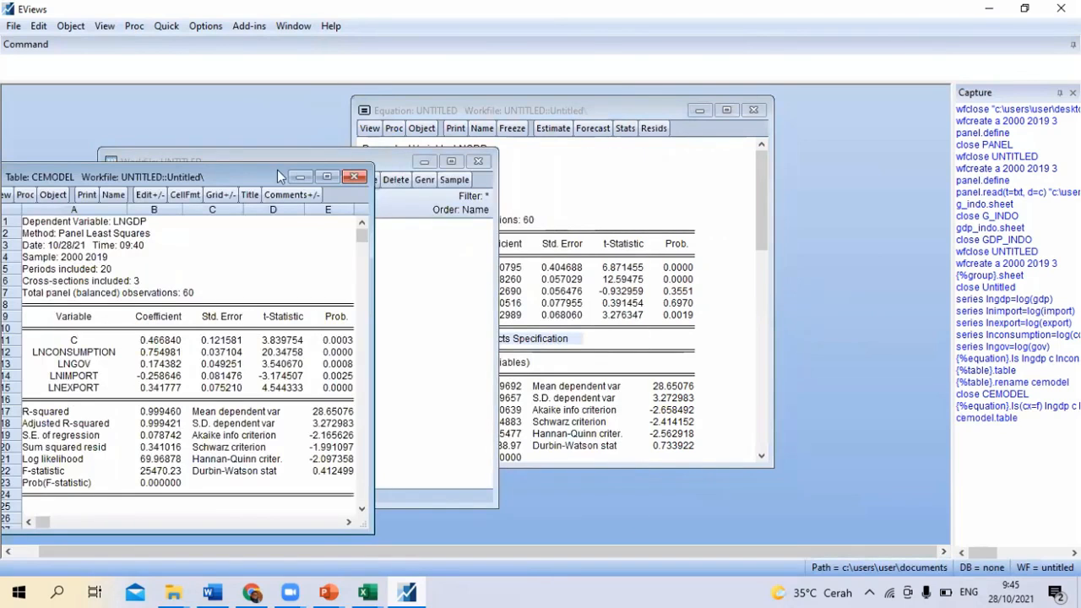
left_click_drag(277, 172, 342, 177)
left_click(560, 106)
left_click_drag(563, 109, 643, 117)
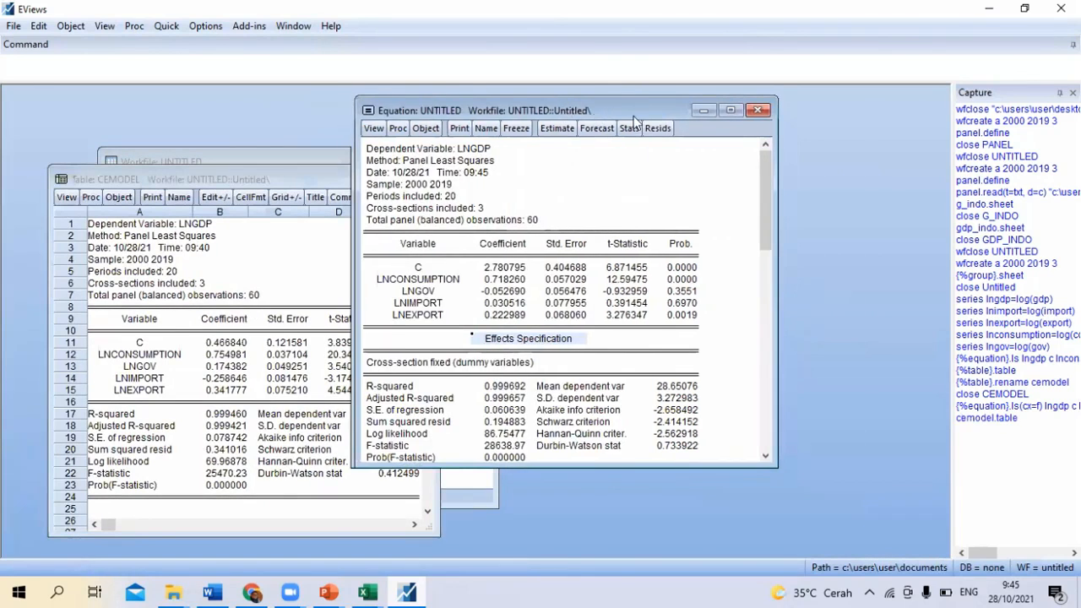
left_click(367, 179)
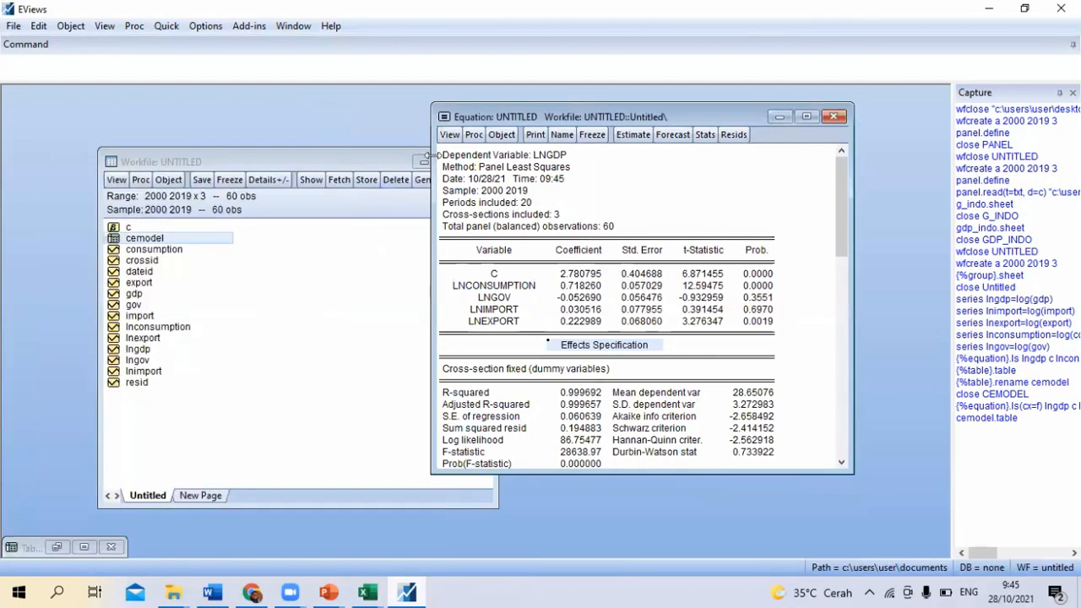
Run the Redundant Fixed Effects - Likelihood Ratio test on the fixed effects equation
left_click(449, 136)
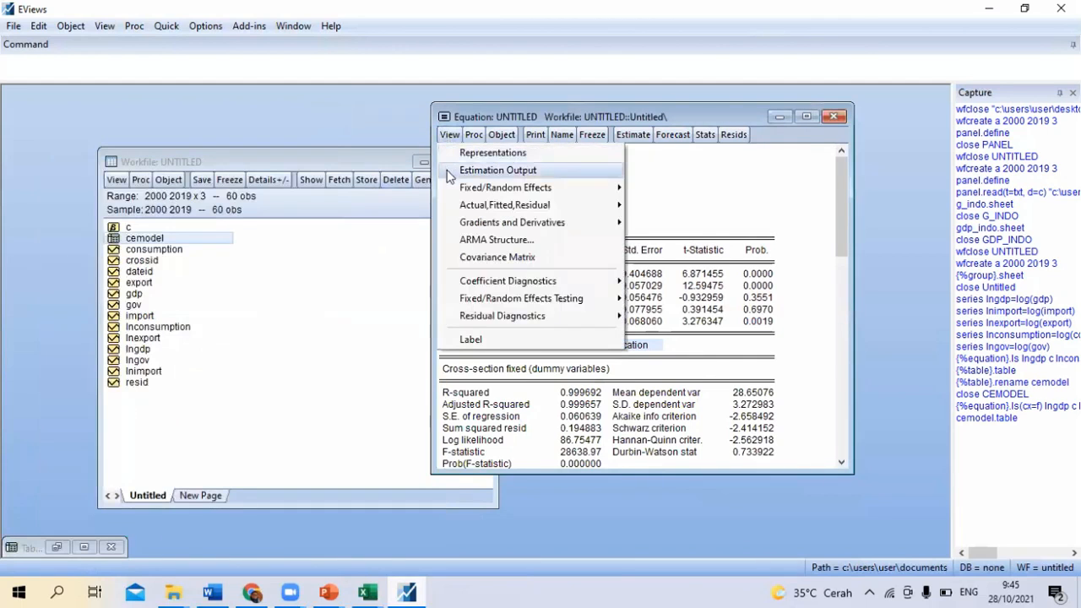
mouse_move(488, 302)
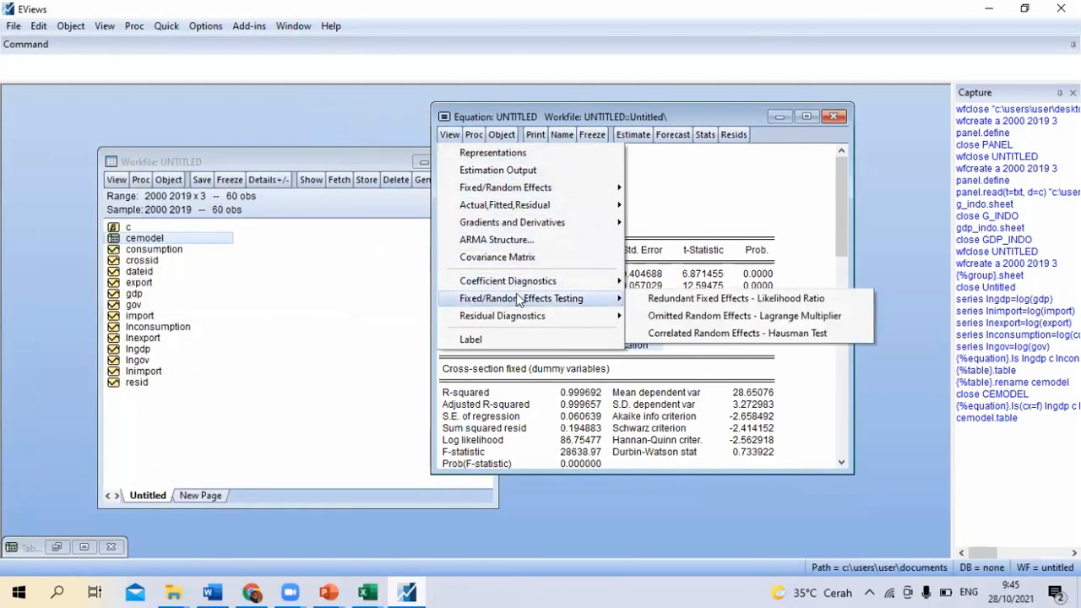
left_click(693, 300)
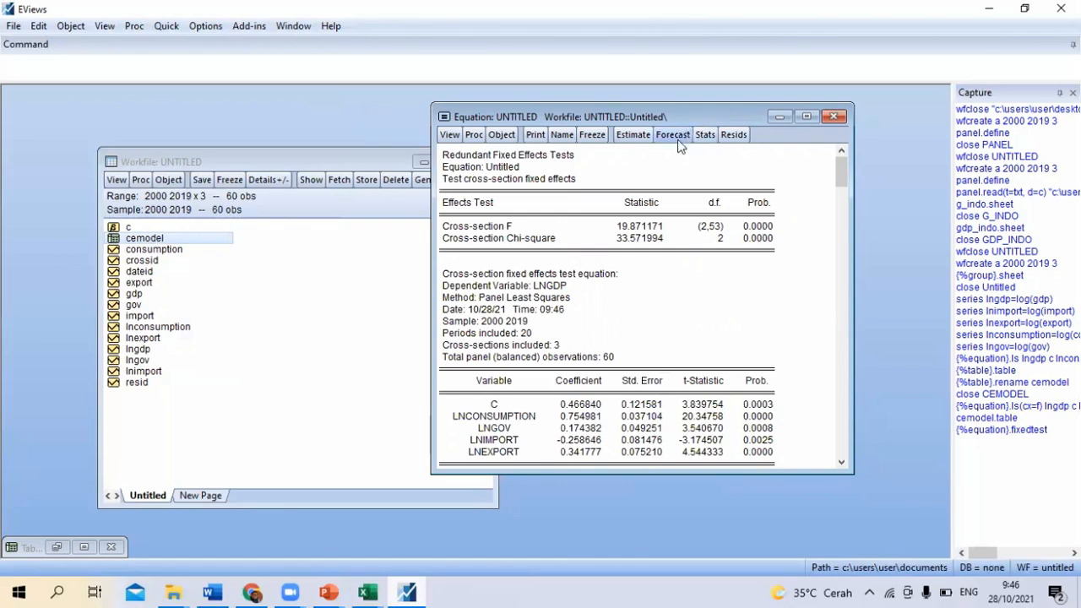
Re-estimate the equation with the same fixed effects settings and freeze its output as a table named FEmodel
left_click(634, 135)
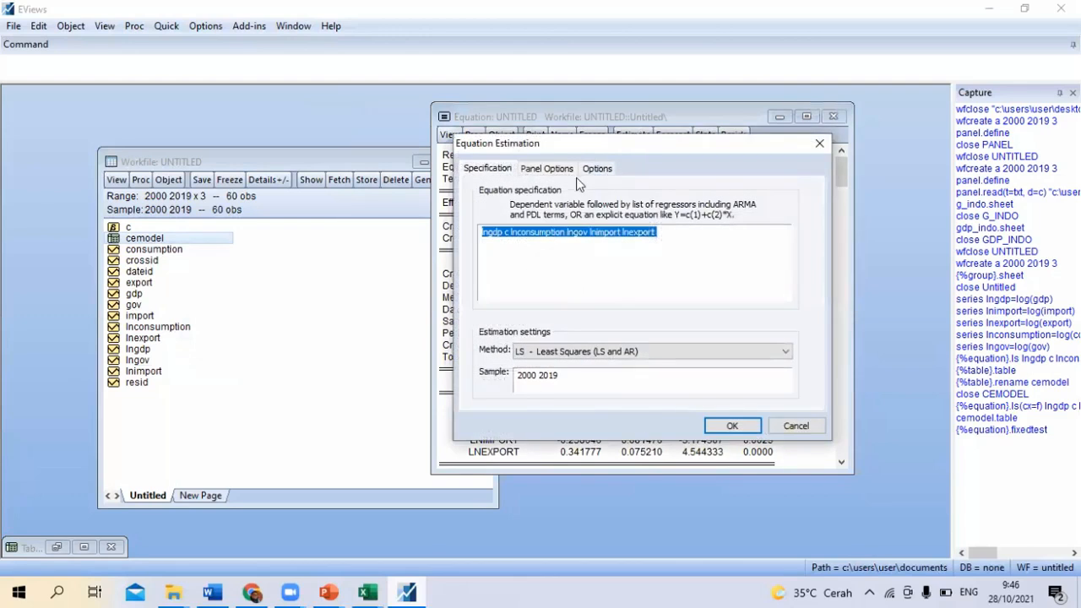
left_click(547, 168)
left_click(743, 426)
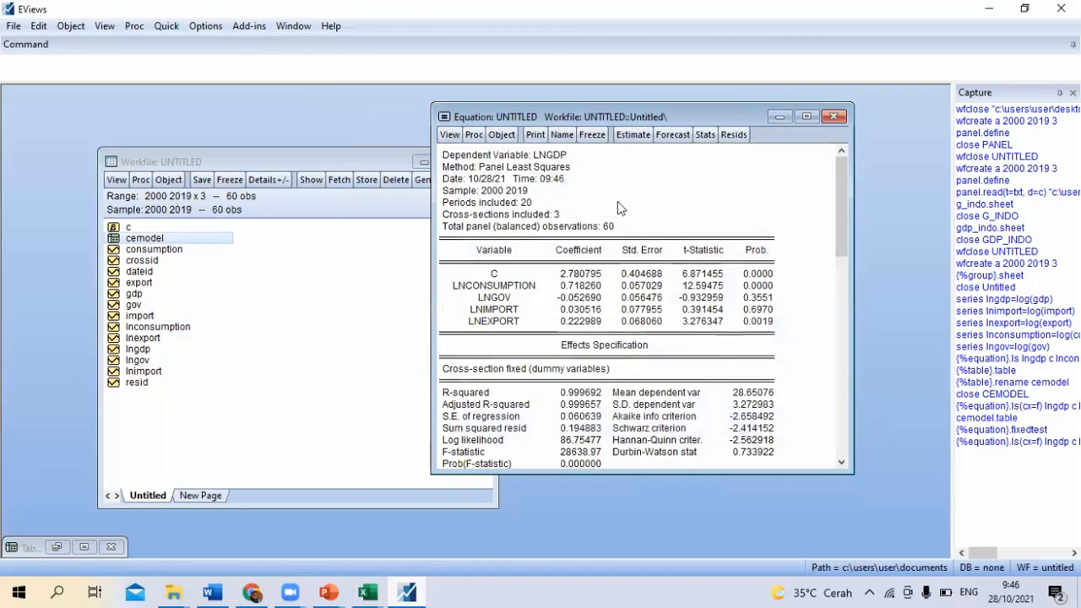
left_click(592, 135)
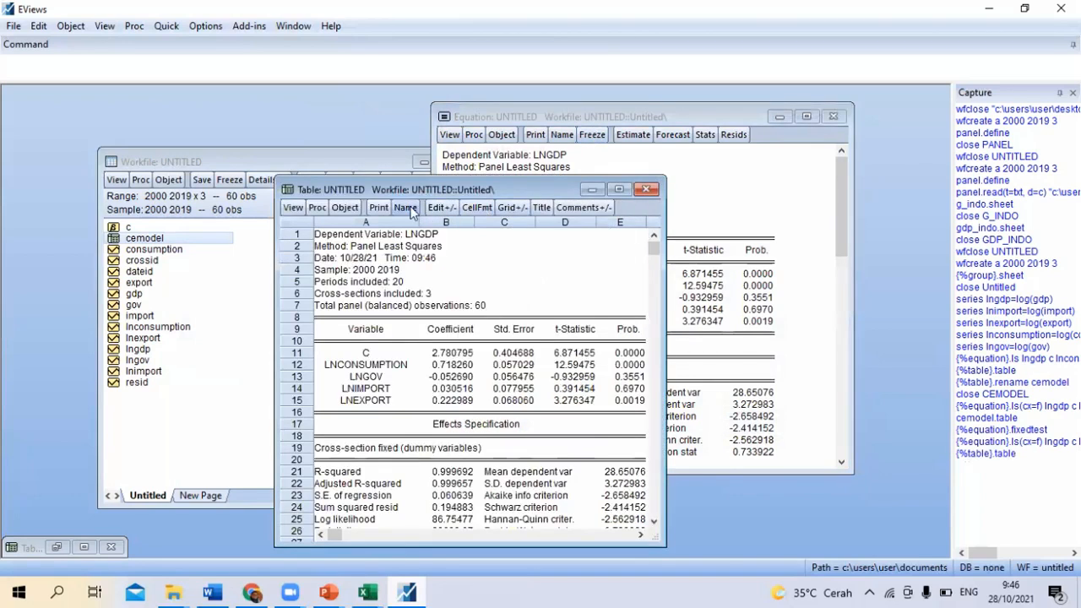
left_click(405, 207)
type("FEmodel")
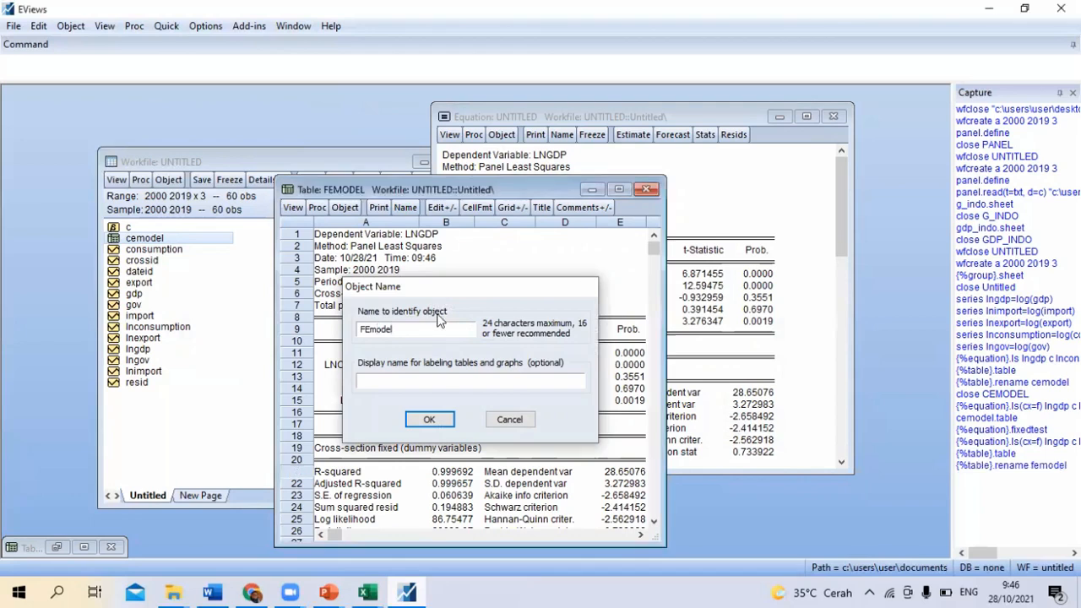
key("Return")
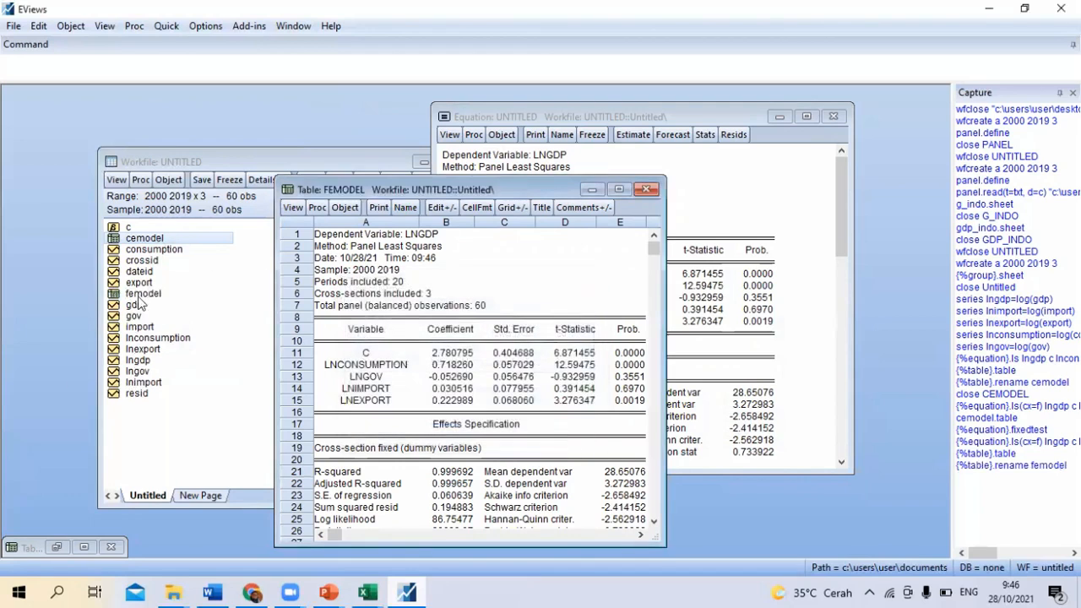
Restore the minimized cemodel table and arrange it side by side with the femodel table
double_click(45, 540)
left_click_drag(224, 182, 224, 210)
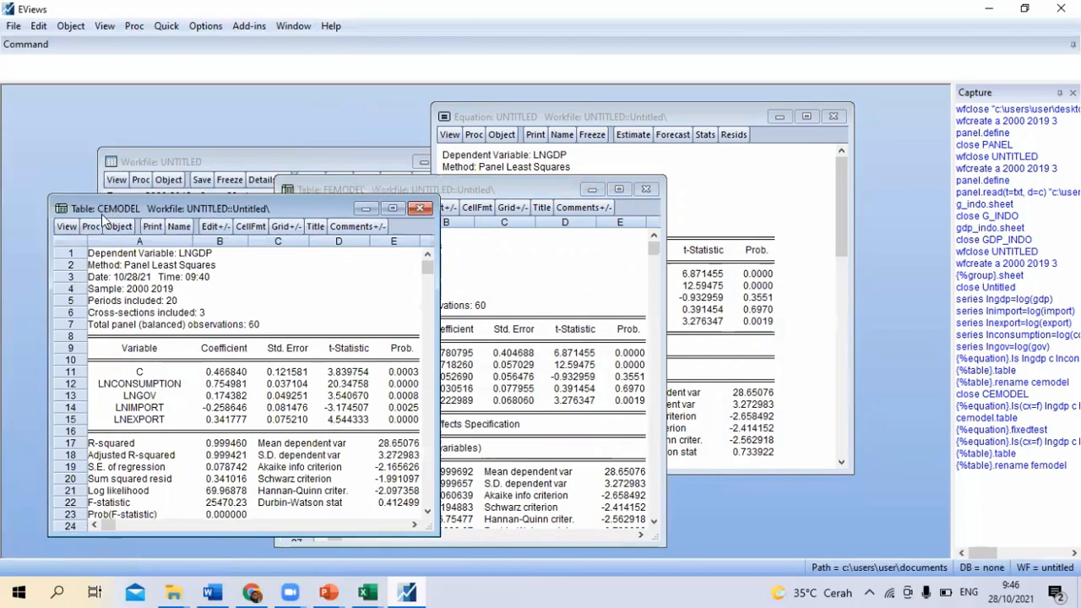
left_click_drag(516, 189, 691, 158)
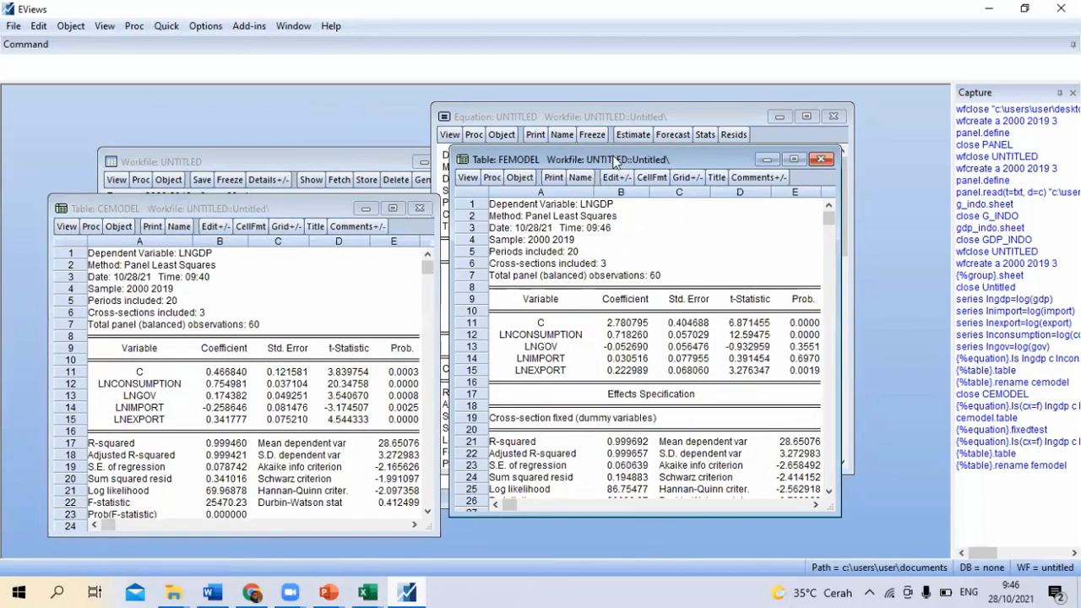
Align the femodel and cemodel tables side by side, widen both to compare their regression results, and minimize both tables
left_click_drag(613, 158, 613, 176)
left_click_drag(834, 313, 901, 313)
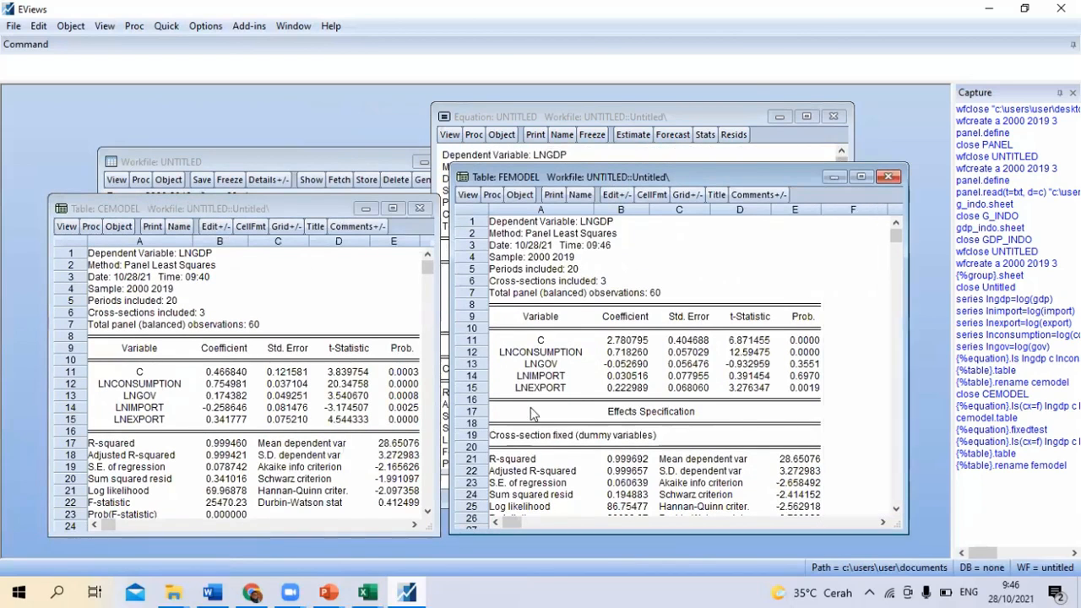
left_click_drag(179, 206, 169, 174)
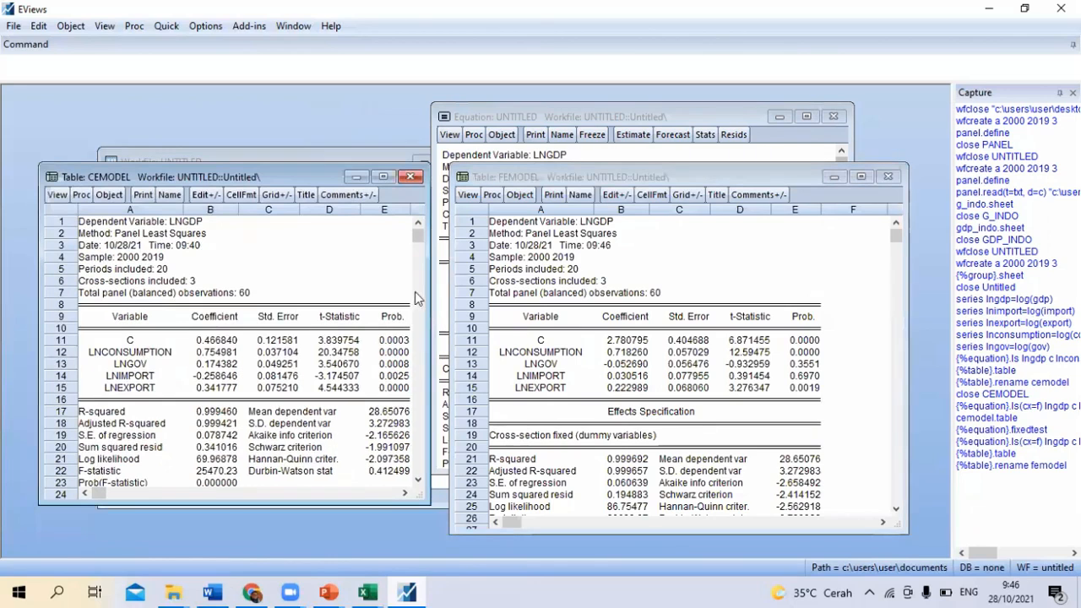
left_click_drag(428, 299, 435, 300)
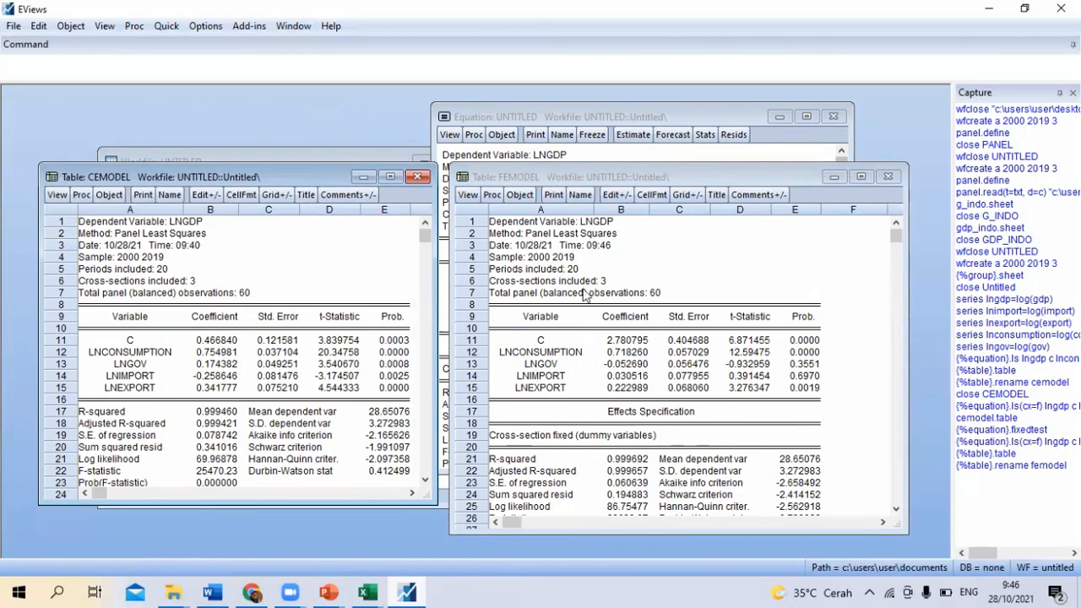
left_click(363, 177)
left_click(833, 177)
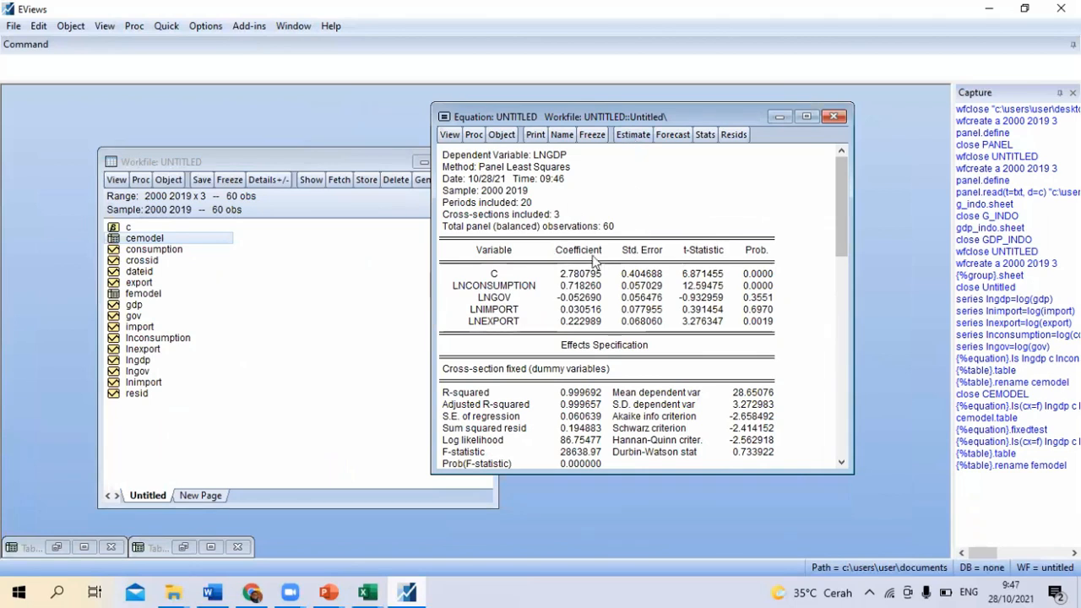
Re-estimate the equation with Fixed cross-section effects, no period effects and no GLS weights
left_click_drag(595, 119, 523, 123)
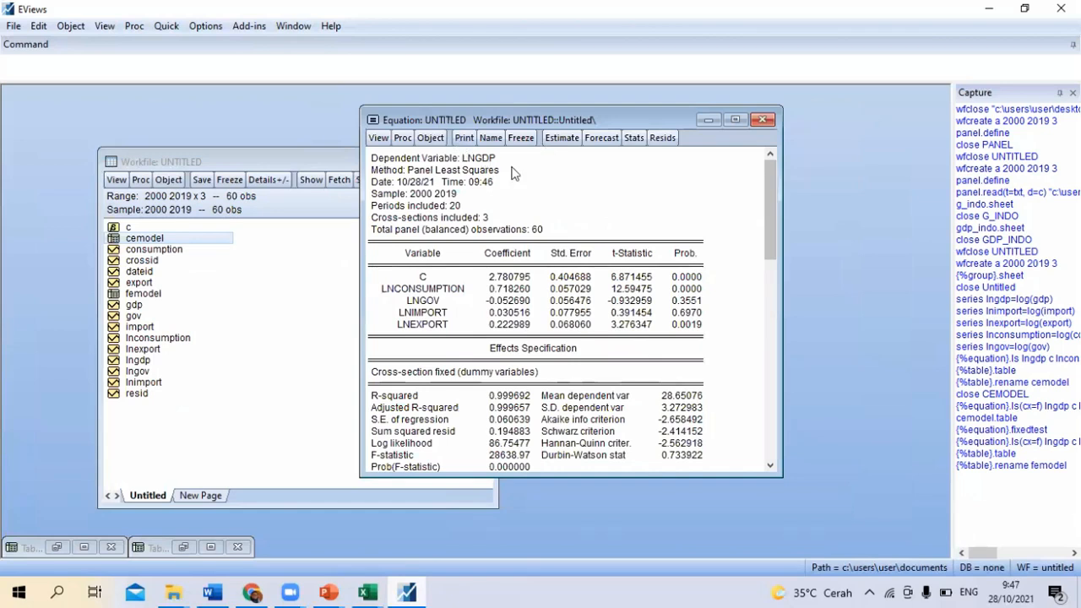
left_click(562, 138)
left_click(496, 176)
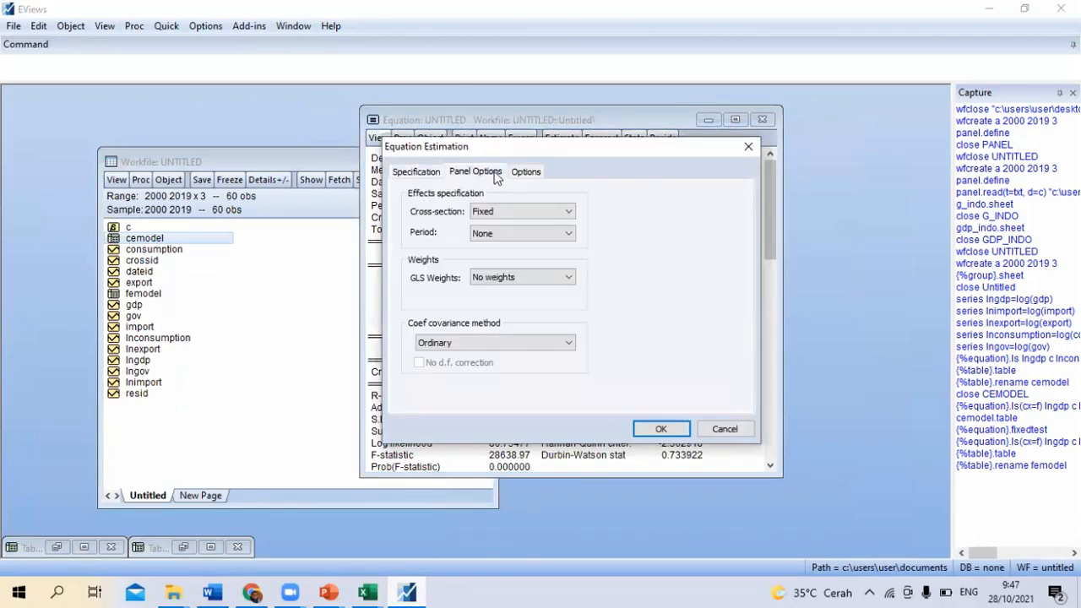
left_click(498, 212)
left_click(499, 217)
left_click(496, 213)
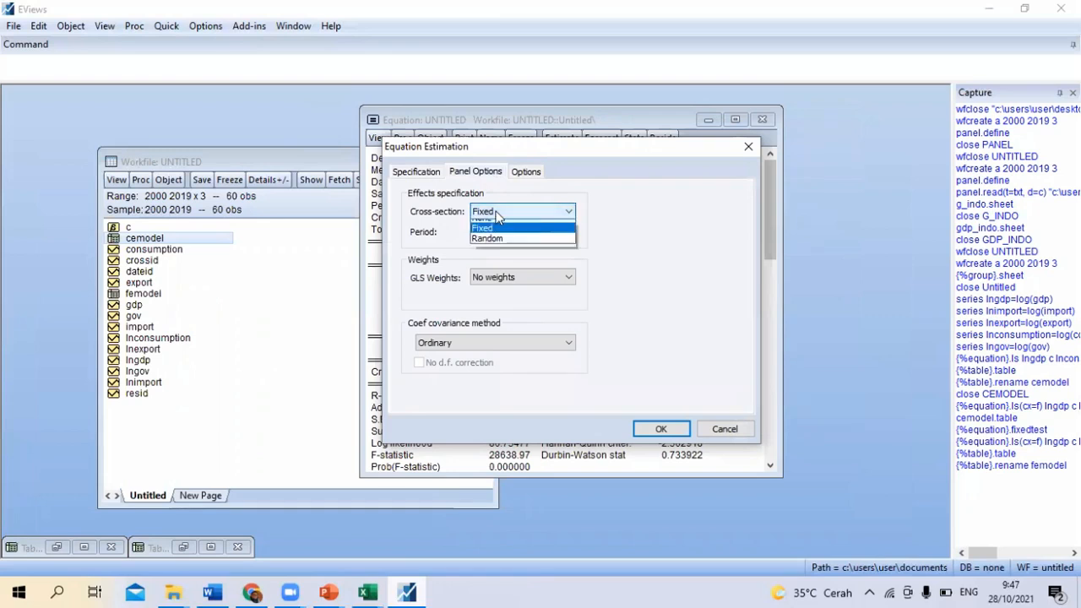
left_click(494, 235)
left_click(661, 428)
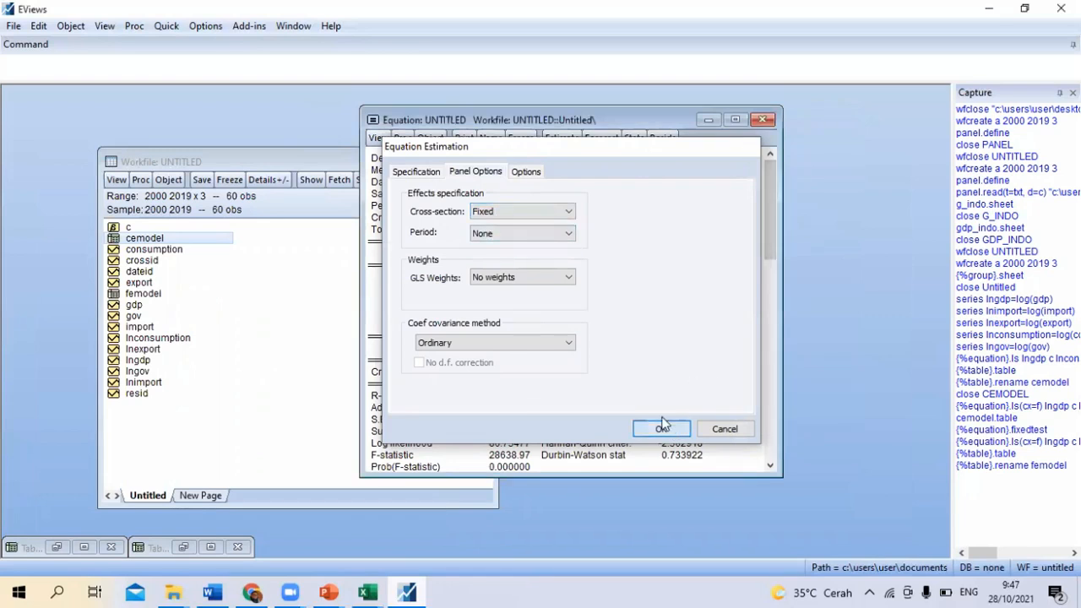
Run the Redundant Fixed Effects - Likelihood Ratio test on the re-estimated fixed effects equation
left_click(378, 138)
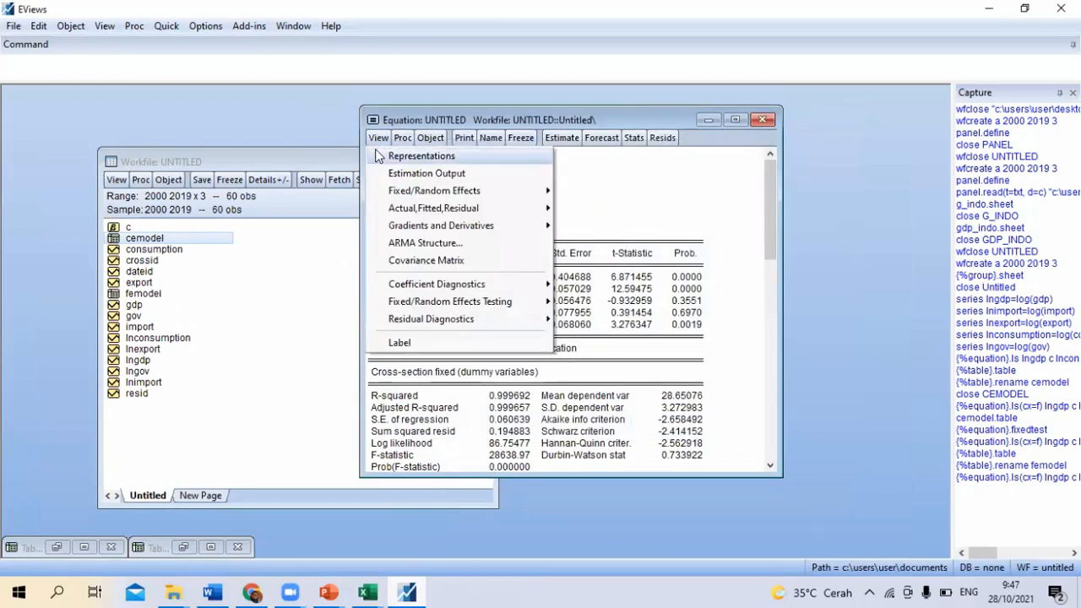
mouse_move(409, 304)
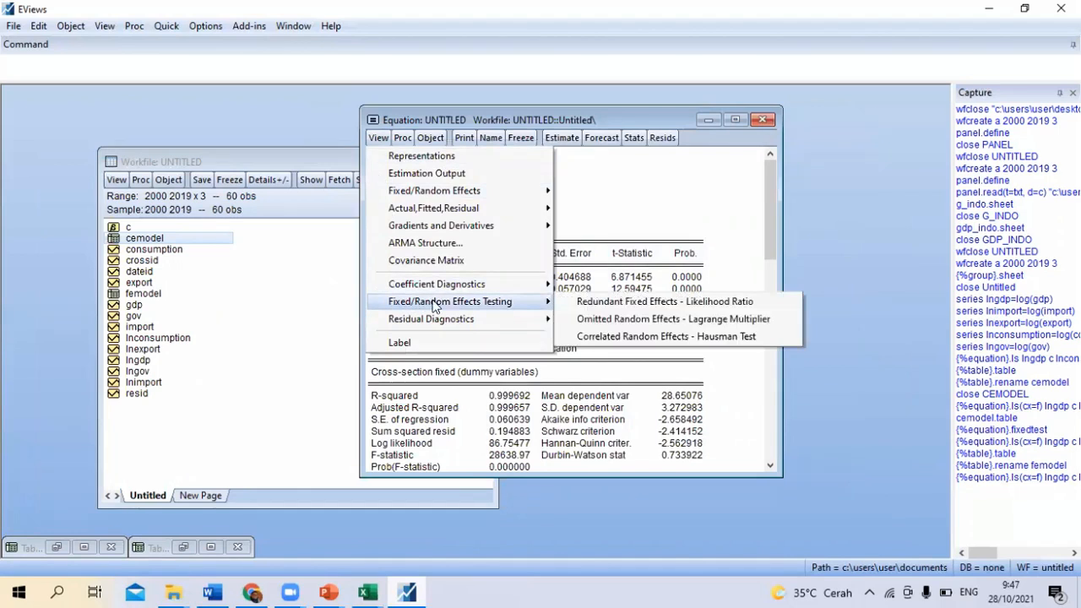
left_click(617, 301)
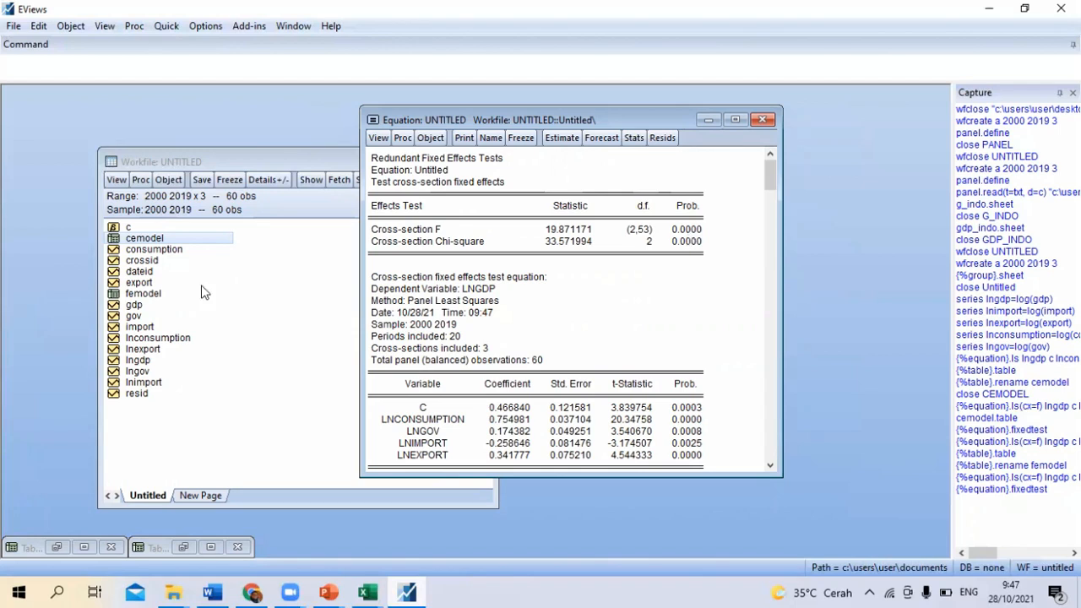
Restore the femodel table to view it beside the redundant fixed effects test output, then minimize it again
left_click(146, 296)
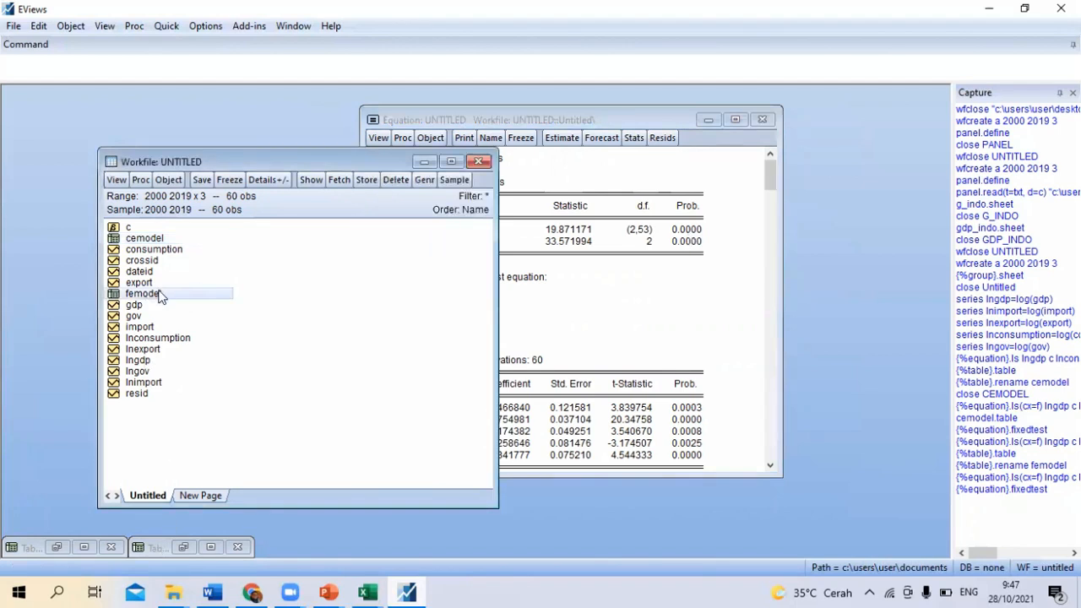
double_click(161, 296)
double_click(163, 298)
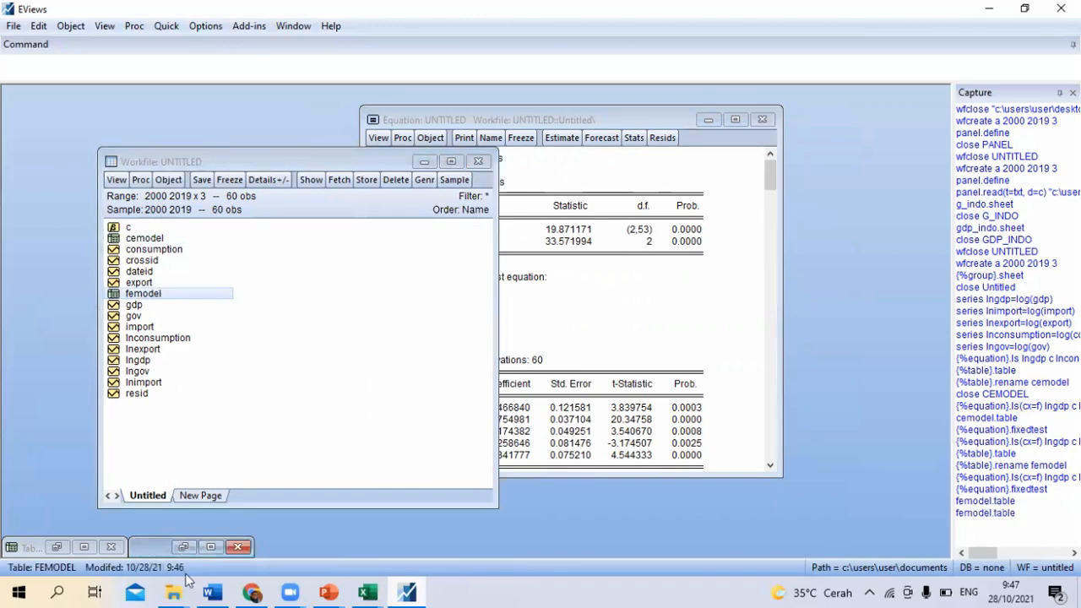
left_click(183, 547)
left_click_drag(588, 179, 342, 192)
left_click(578, 120)
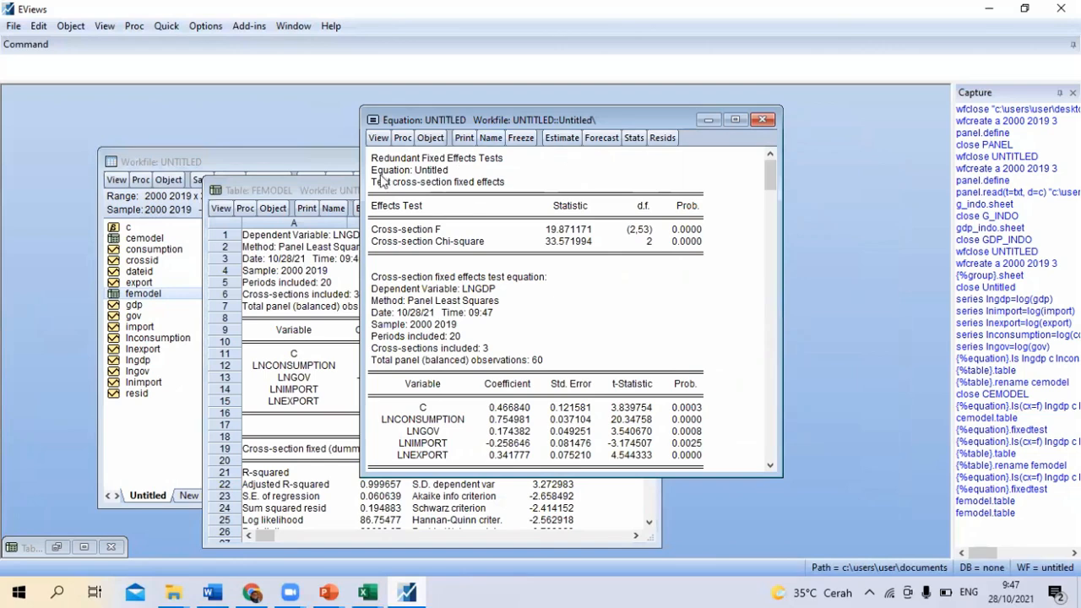
left_click(348, 190)
left_click(587, 190)
Freeze the redundant fixed effects test output as a table named chow_tes and close the table
left_click(521, 137)
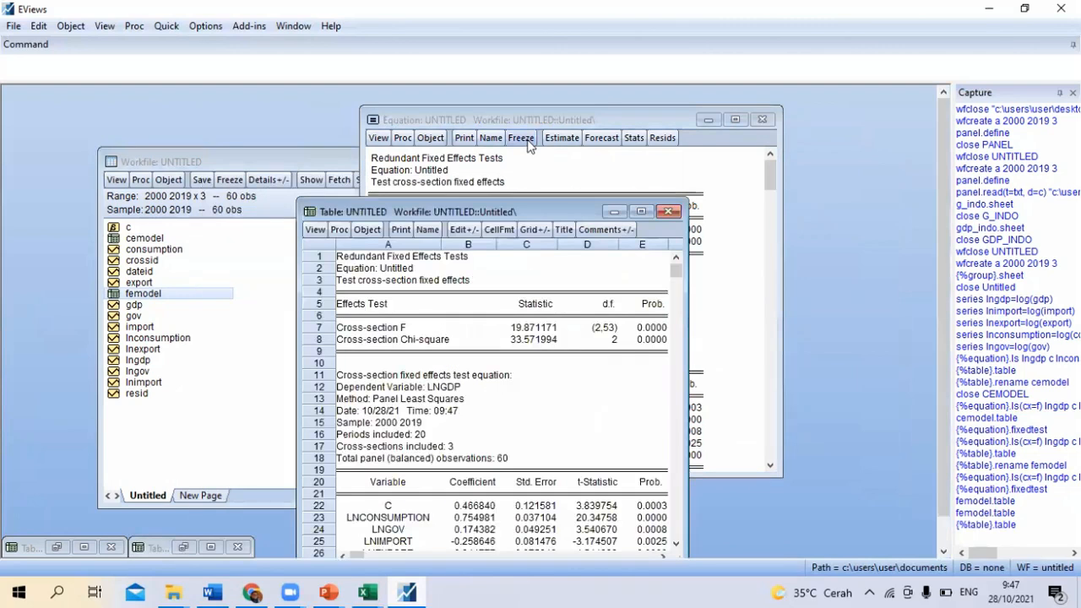
left_click(427, 230)
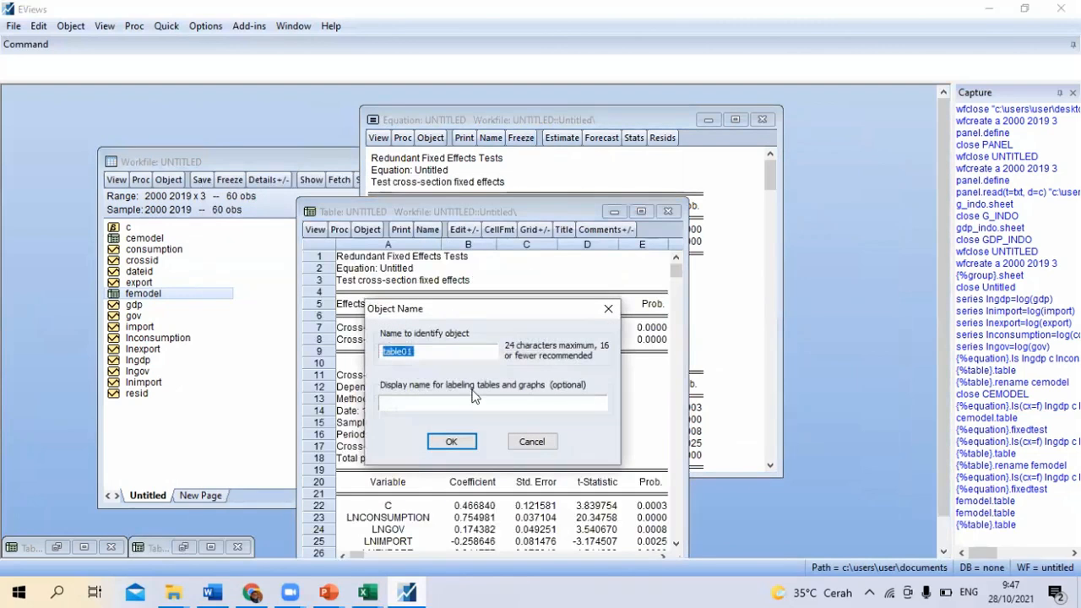
type("chowtw")
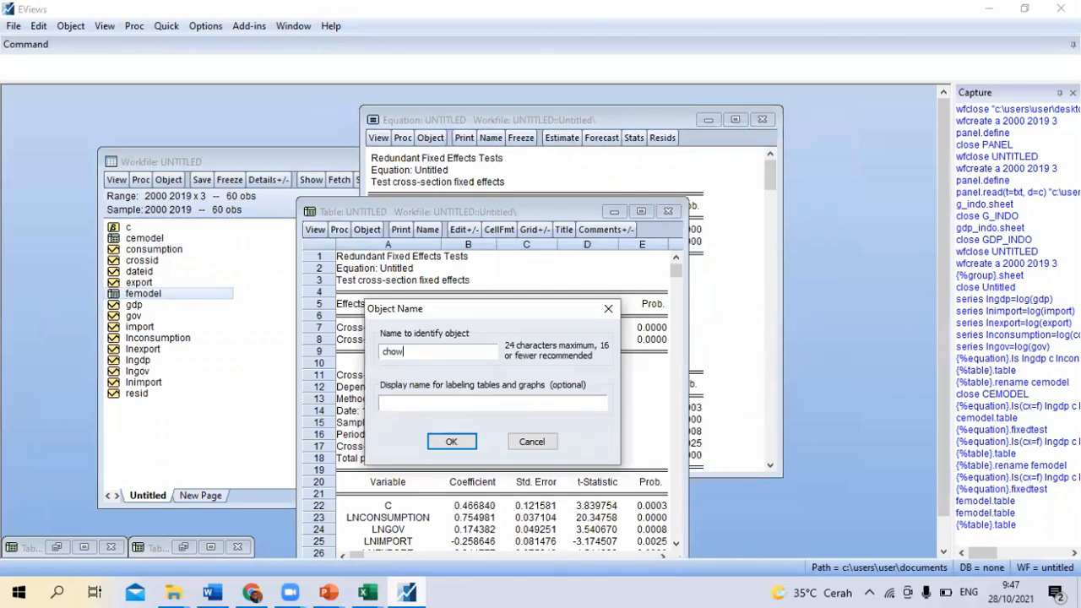
key("BackSpace")
key("BackSpace")
type("tes")
key("Return")
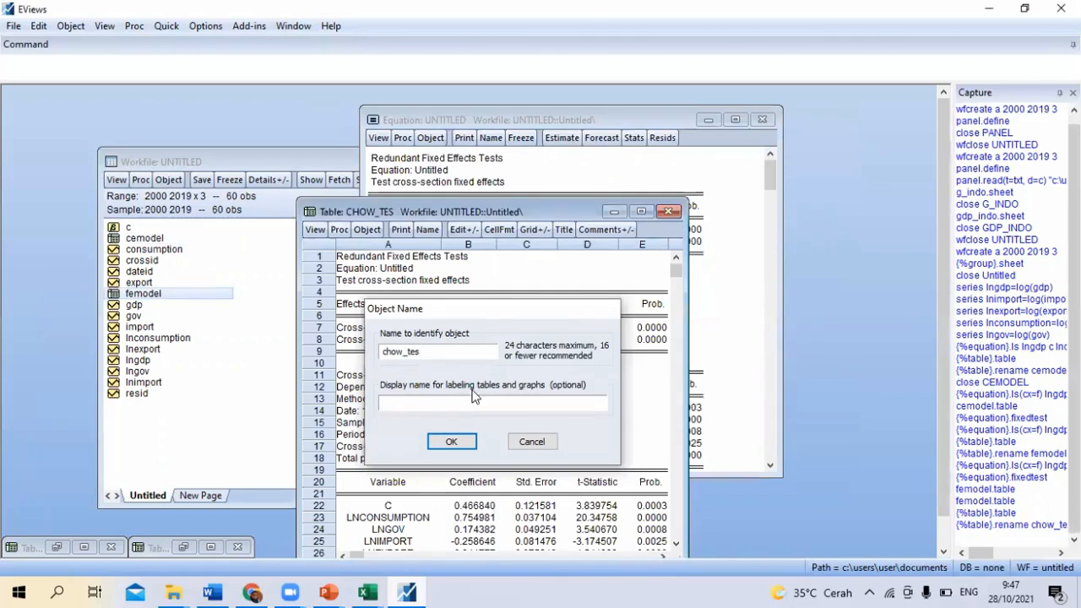
left_click(669, 211)
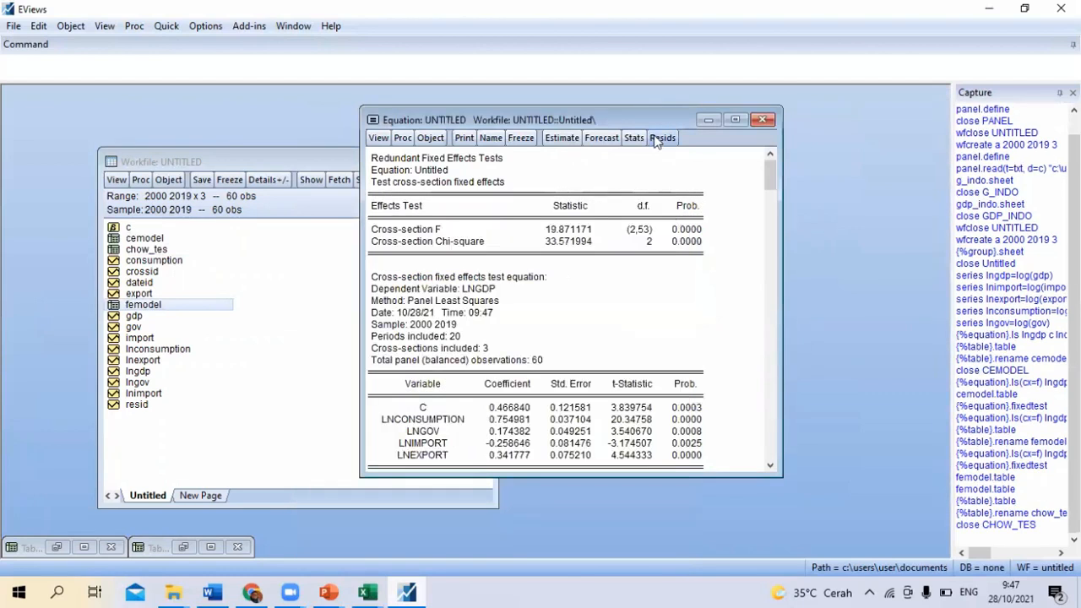
left_click(805, 33)
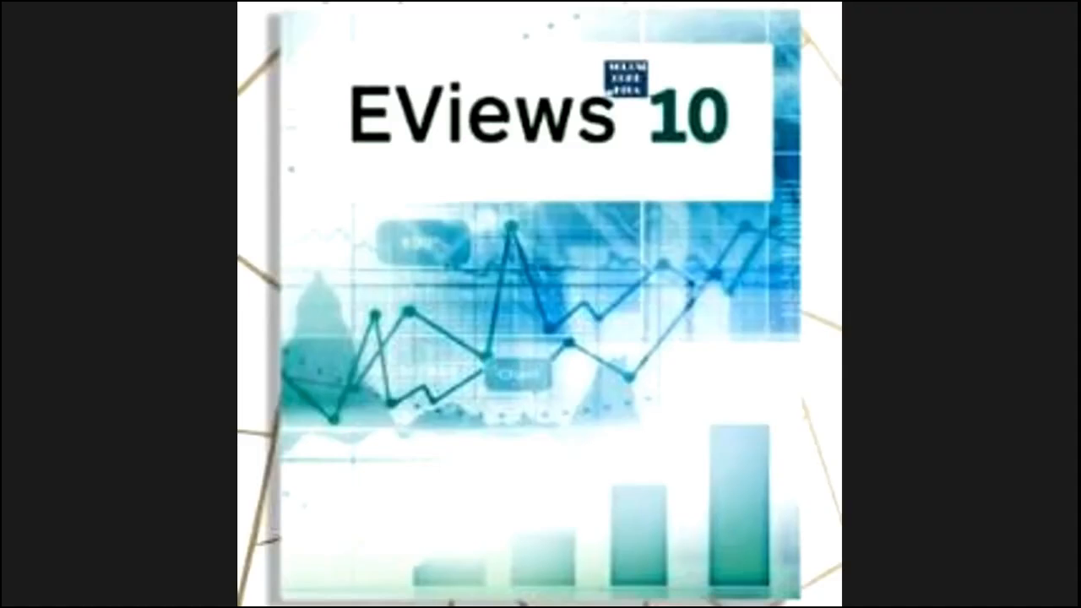